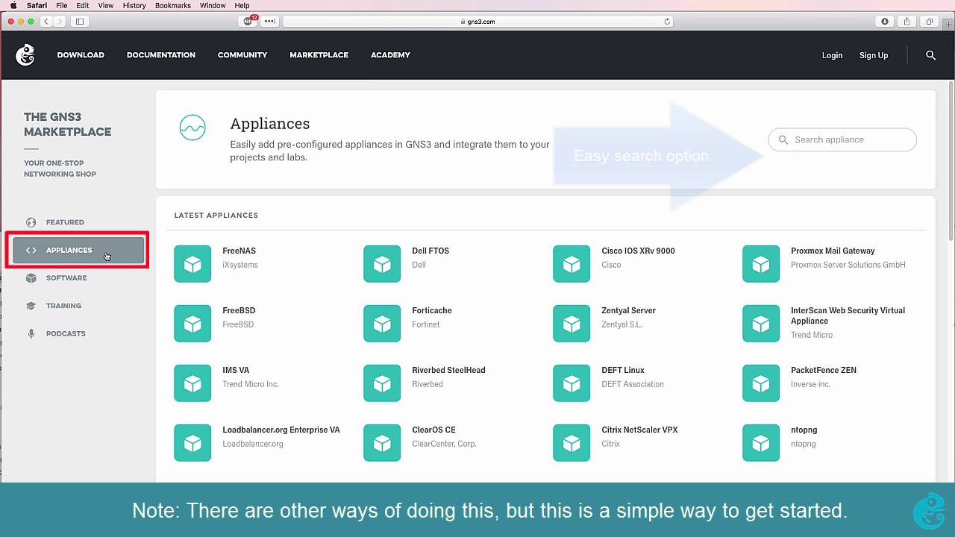
Step: Search the Marketplace page for 'inter' to locate the Internet for GNS3 VM appliance
key("super+f")
type("internet")
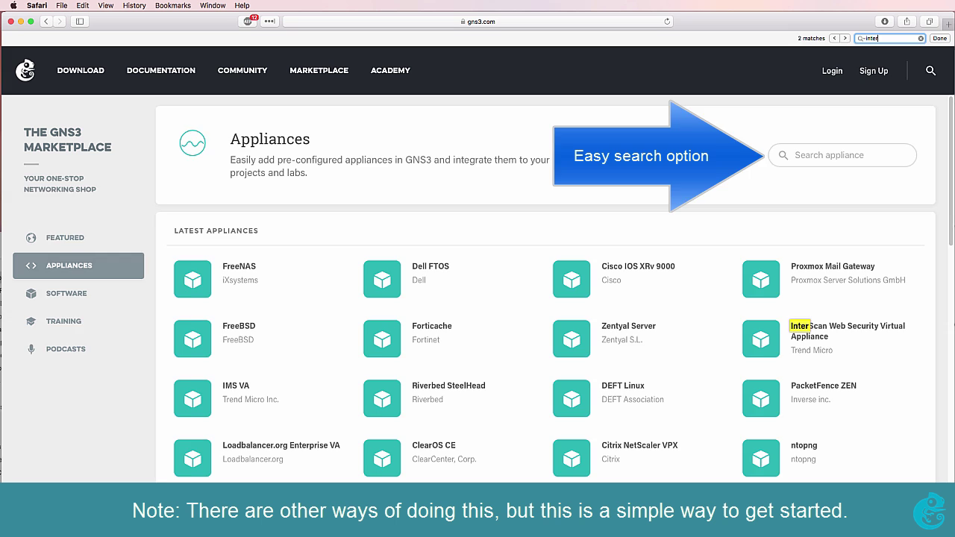
key("Return")
key("Escape")
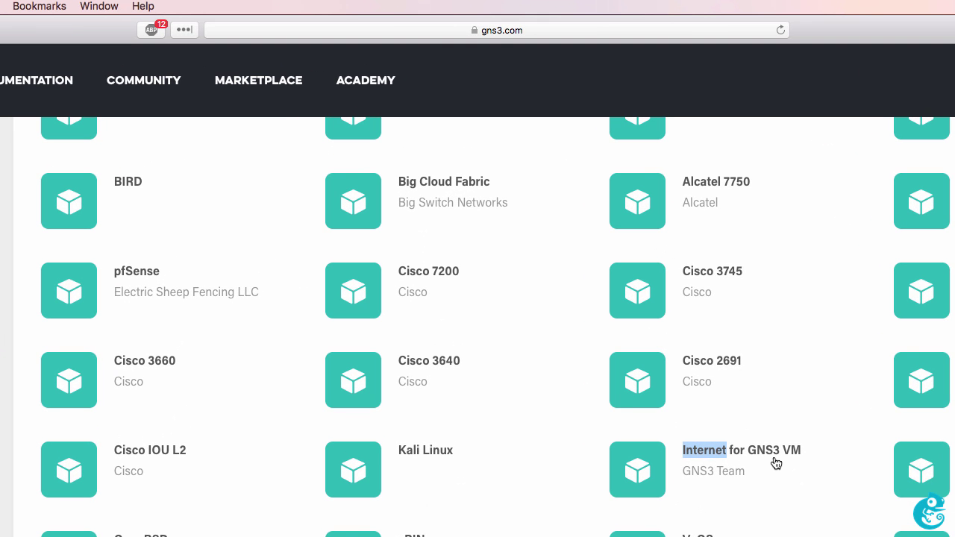
left_click(776, 461)
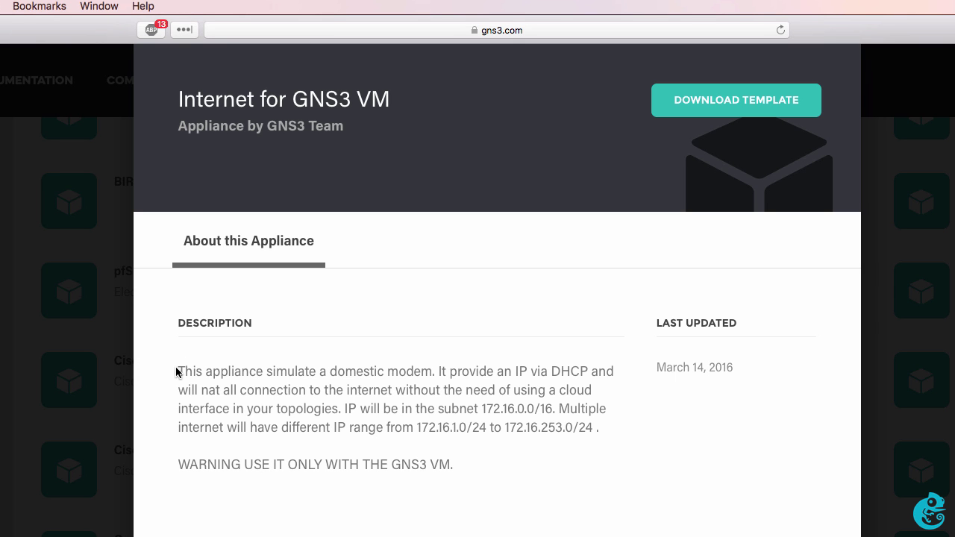
left_click_drag(180, 371, 554, 409)
left_click(443, 373)
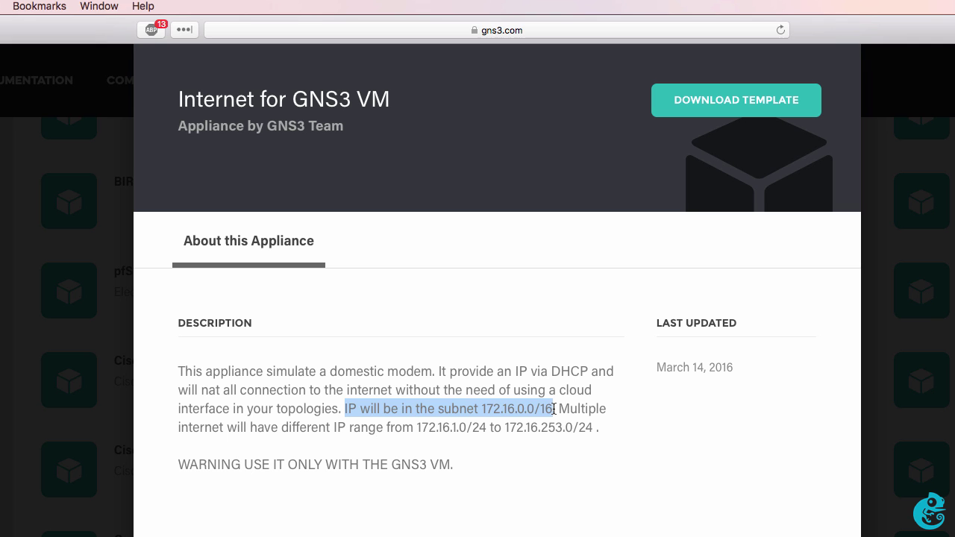
left_click_drag(558, 409, 606, 422)
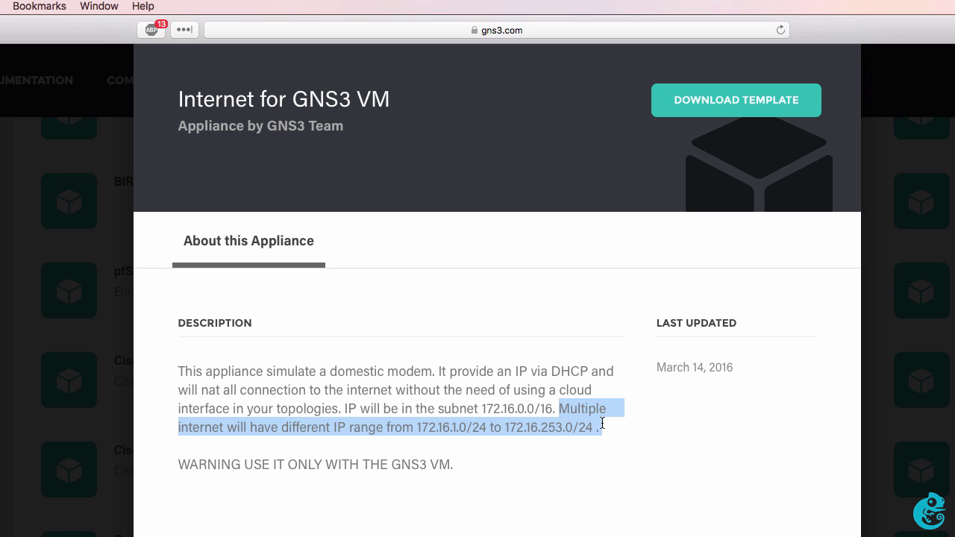
Step: Download the Internet template and rename internet.gns3a.txt to internet.gns3a, keeping the .gns3a extension
left_click(715, 116)
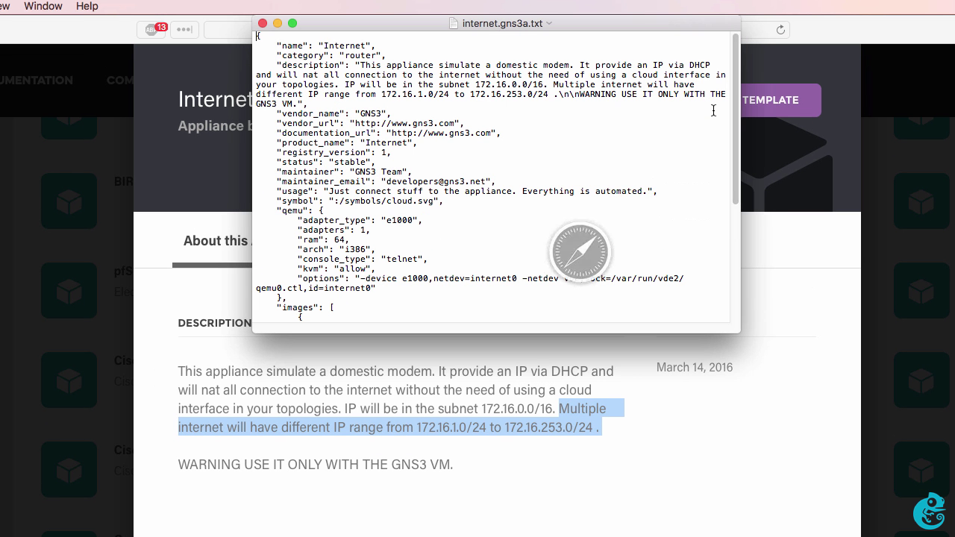
left_click(262, 23)
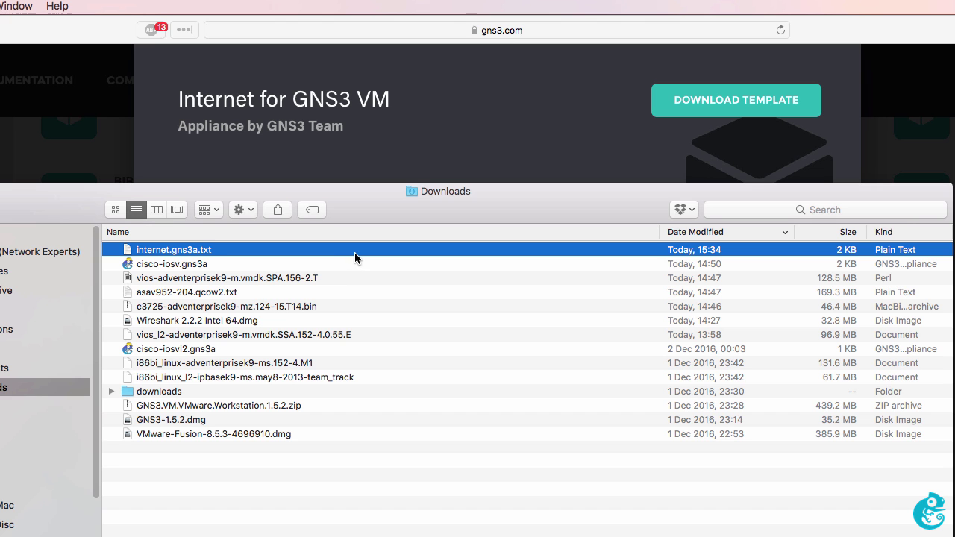
key("Return")
key("Right")
key("Delete")
key("Delete")
key("Delete")
key("Delete")
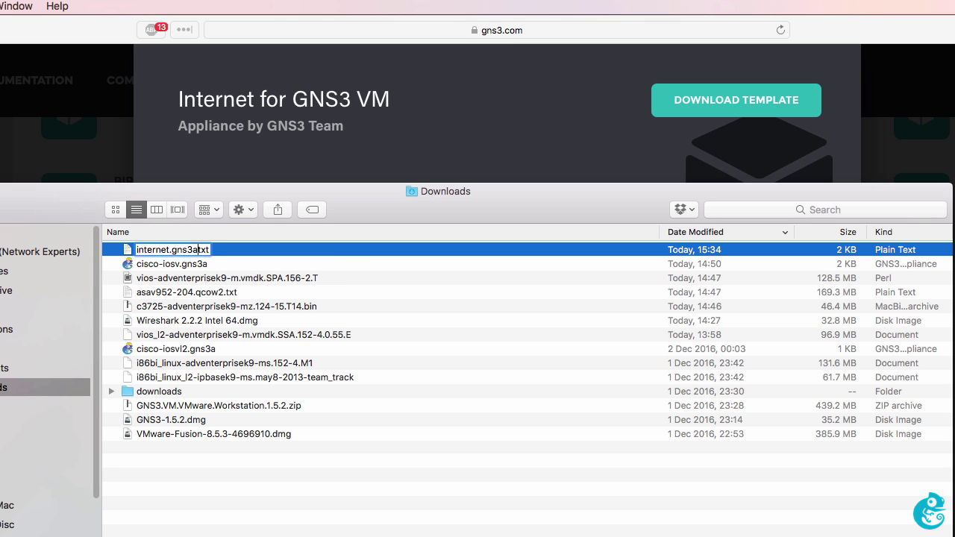
key("Return")
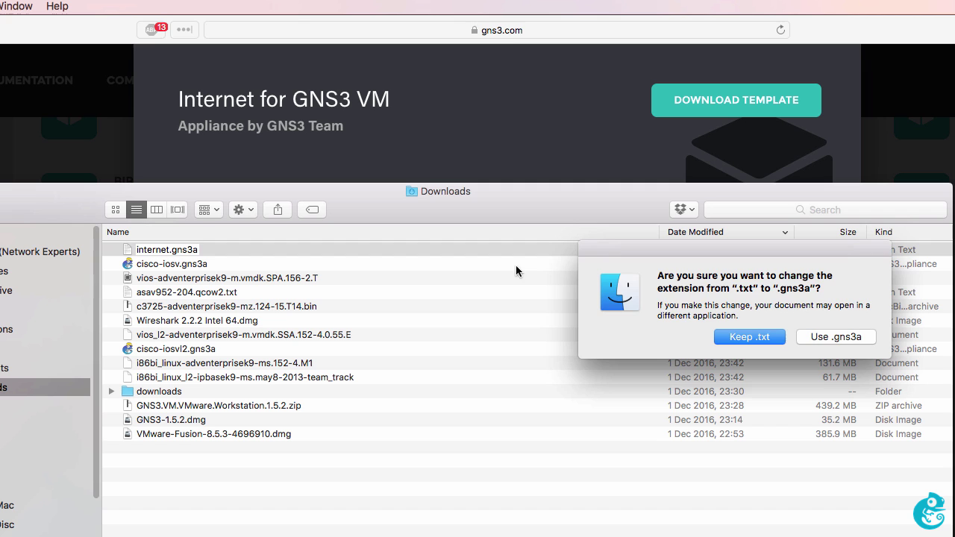
left_click(825, 339)
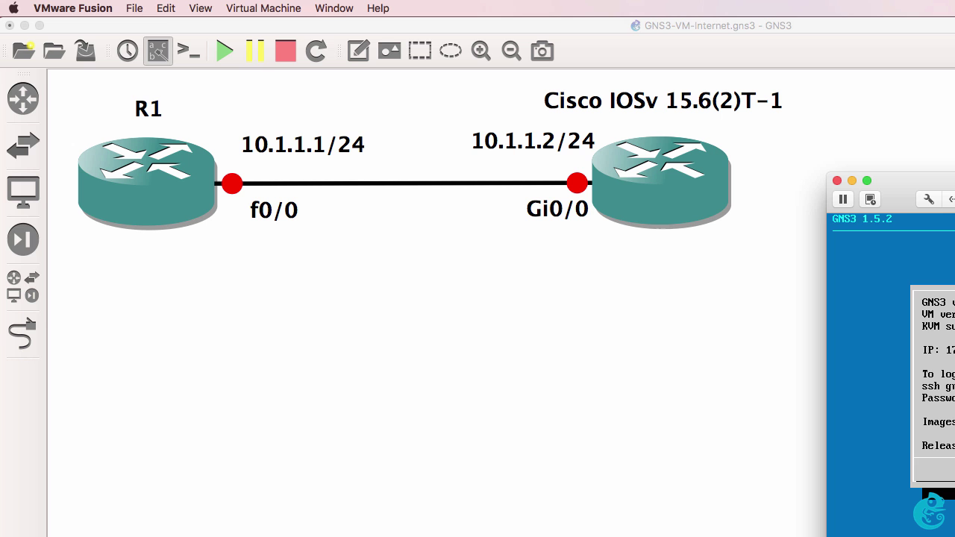
Step: Import internet.gns3a from Downloads using File > Import appliance
left_click(477, 112)
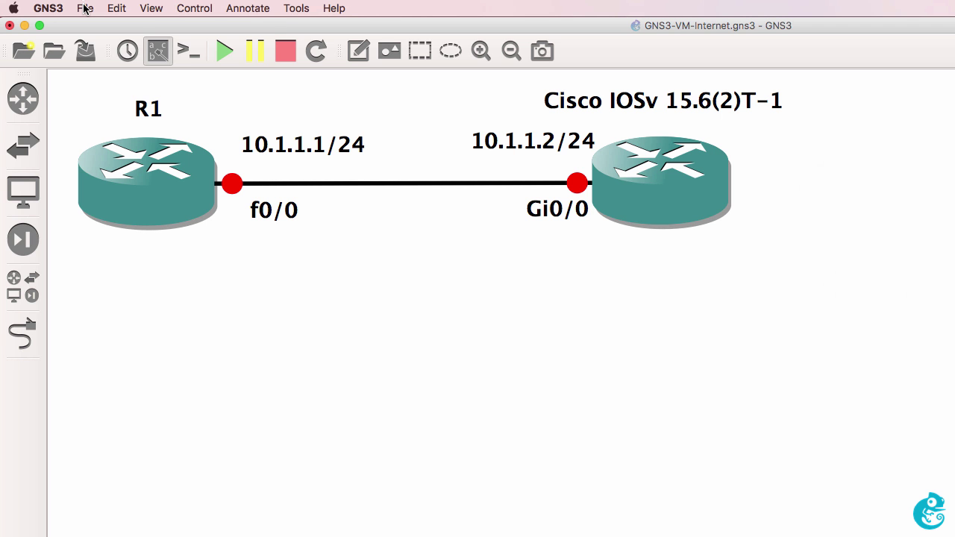
left_click(85, 8)
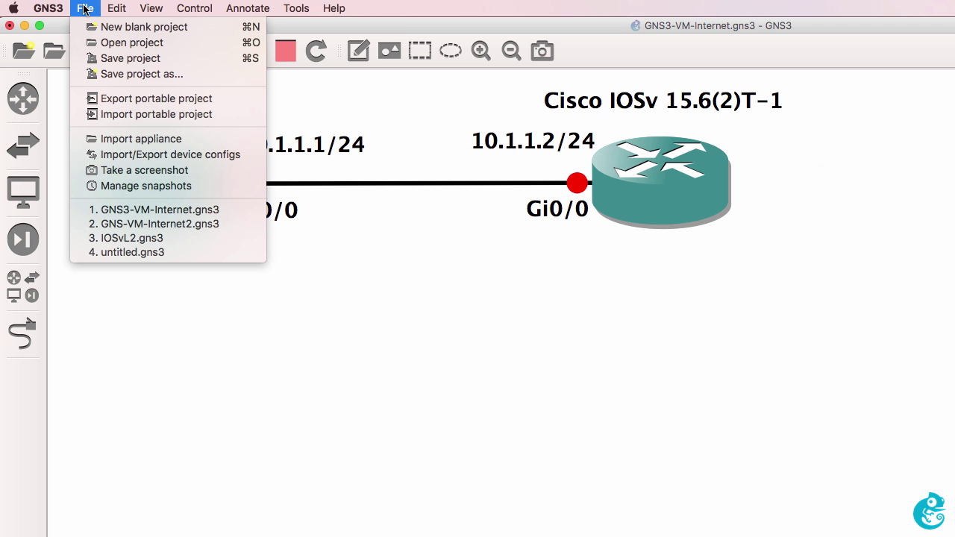
left_click(133, 145)
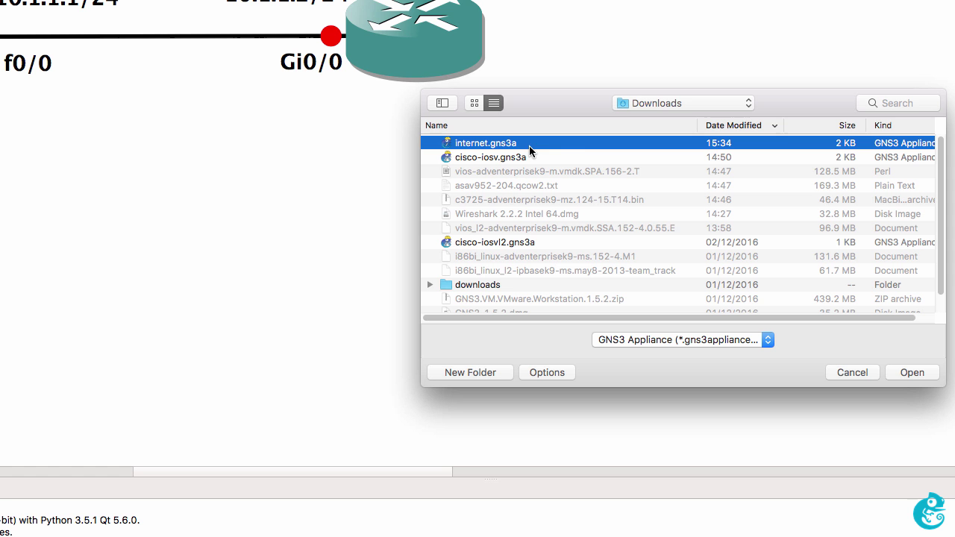
left_click(914, 375)
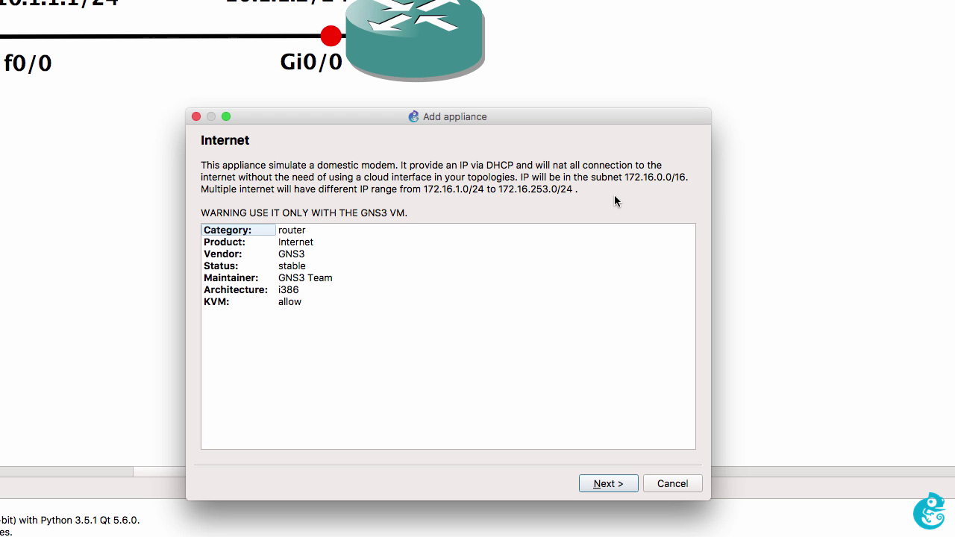
Step: Keep the GNS3 VM server and start downloading the missing core-linux-6.4-internet-0.1.img
left_click(629, 489)
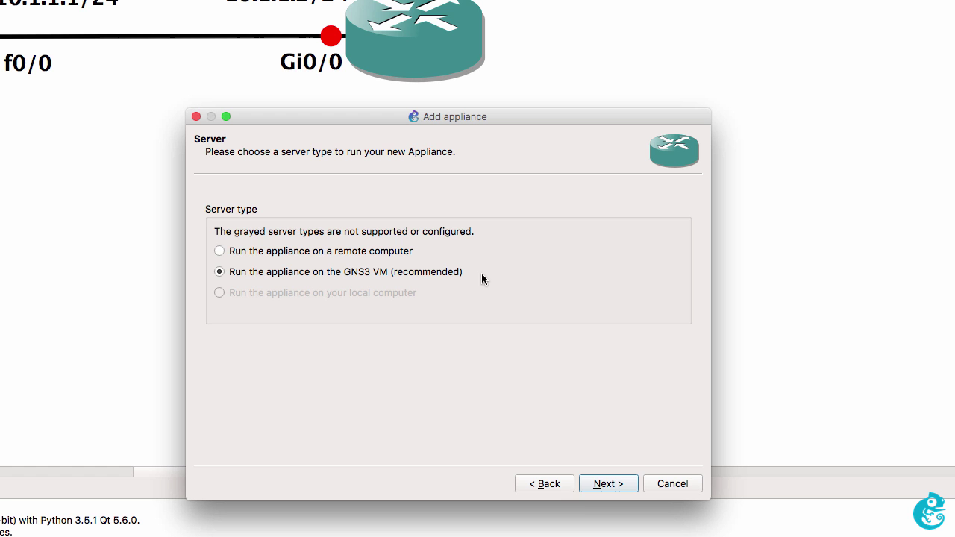
left_click(608, 484)
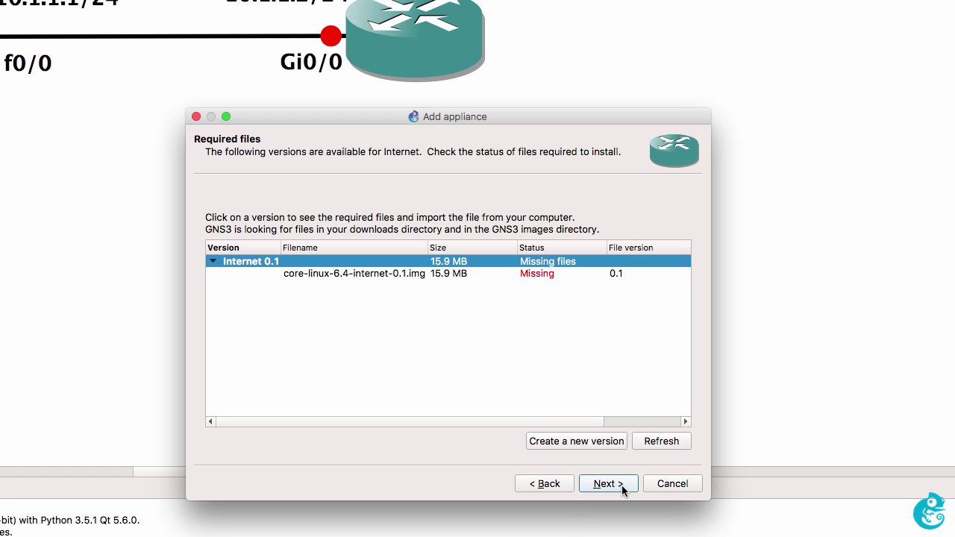
left_click(363, 276)
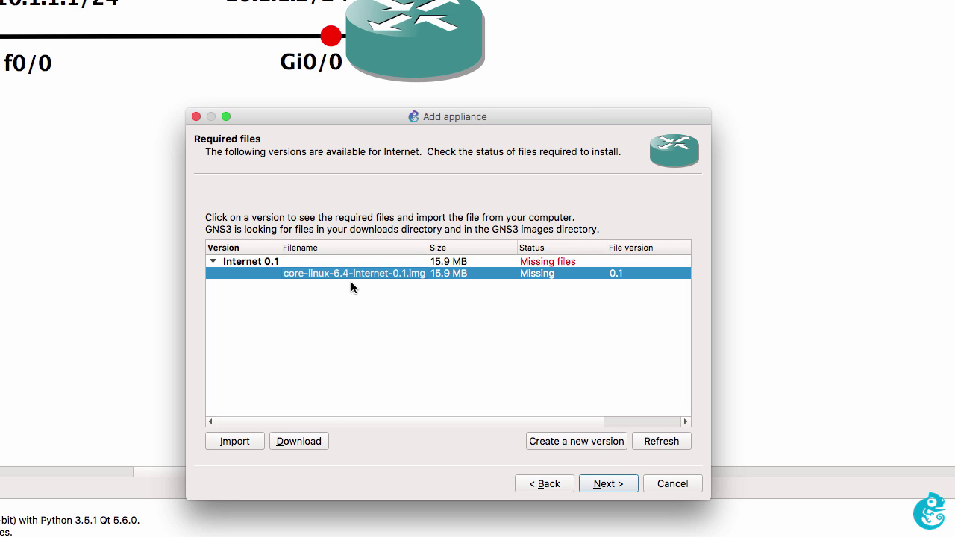
left_click(299, 441)
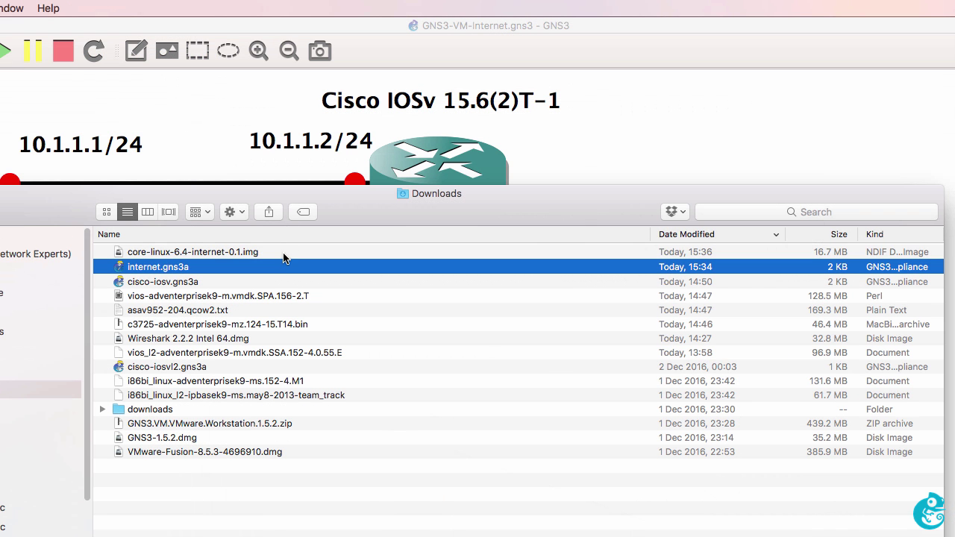
Step: Select the downloaded core-linux-6.4-internet-0.1.img in the Downloads folder
left_click(284, 254)
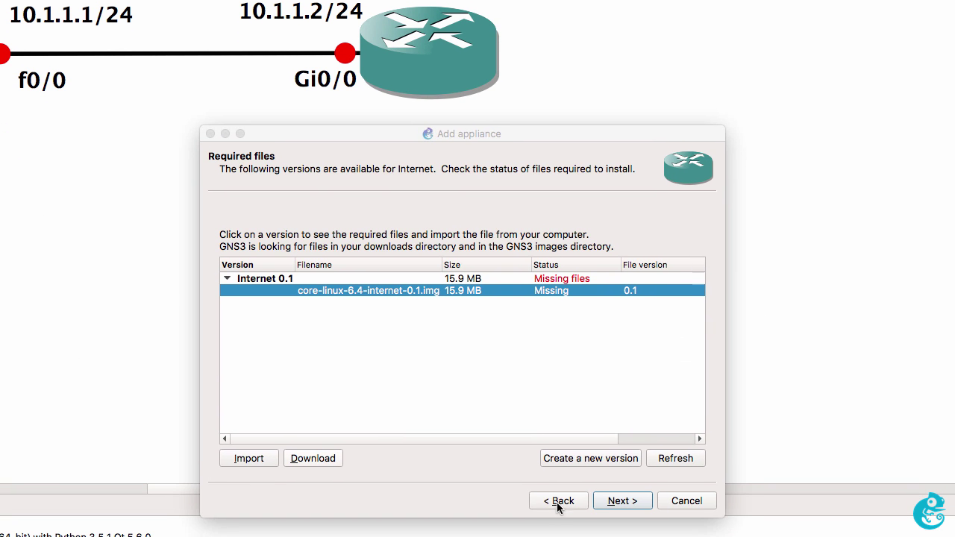
Step: Return to the Required files page and select the core-linux image under Internet 0.1
left_click(558, 506)
left_click(558, 502)
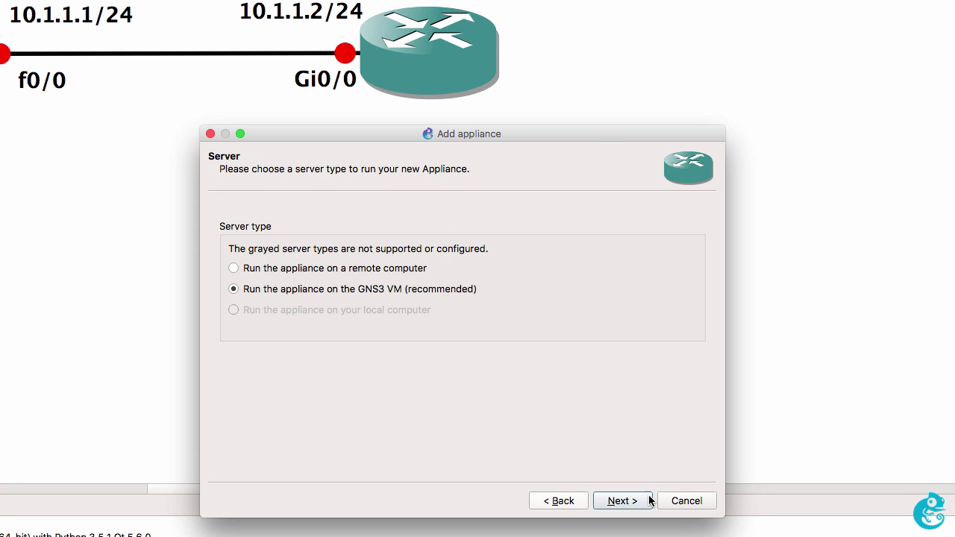
left_click(641, 507)
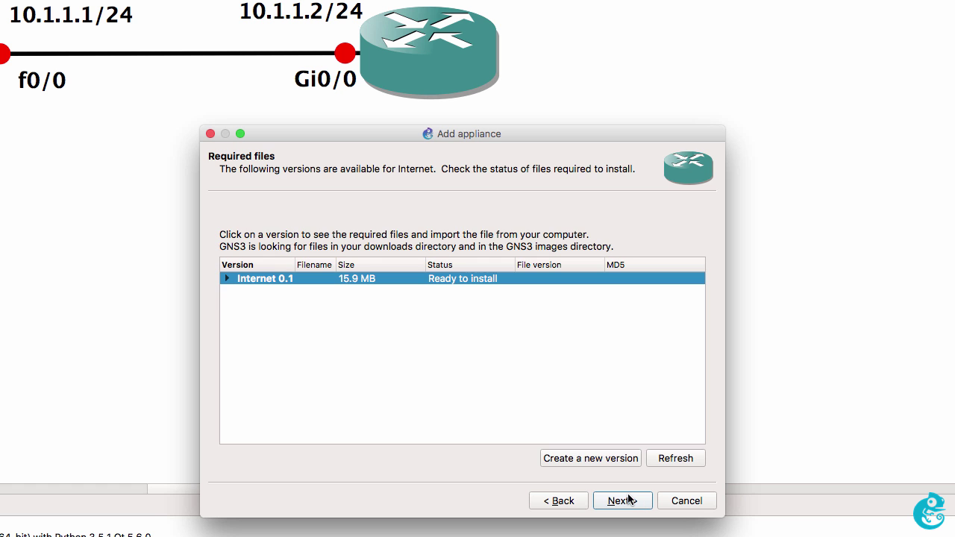
left_click(229, 278)
left_click(365, 291)
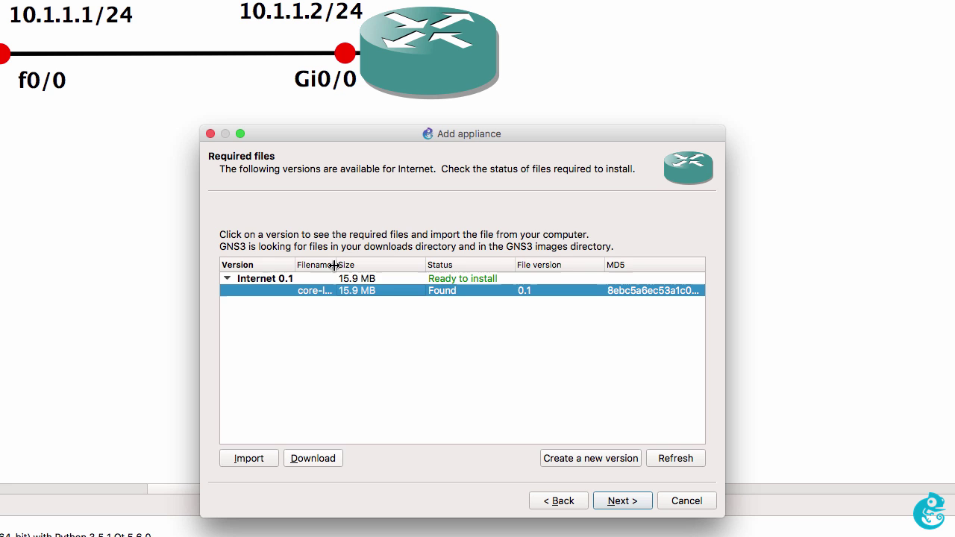
left_click_drag(334, 265, 465, 258)
Step: Import core-linux-6.4-internet-0.1.img from Downloads and proceed to the install confirmation
left_click(265, 457)
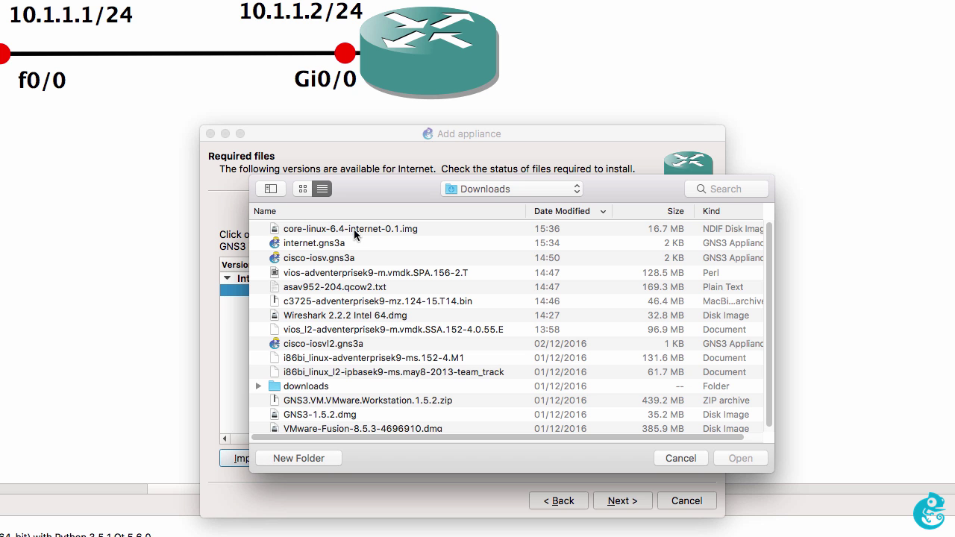
left_click(354, 229)
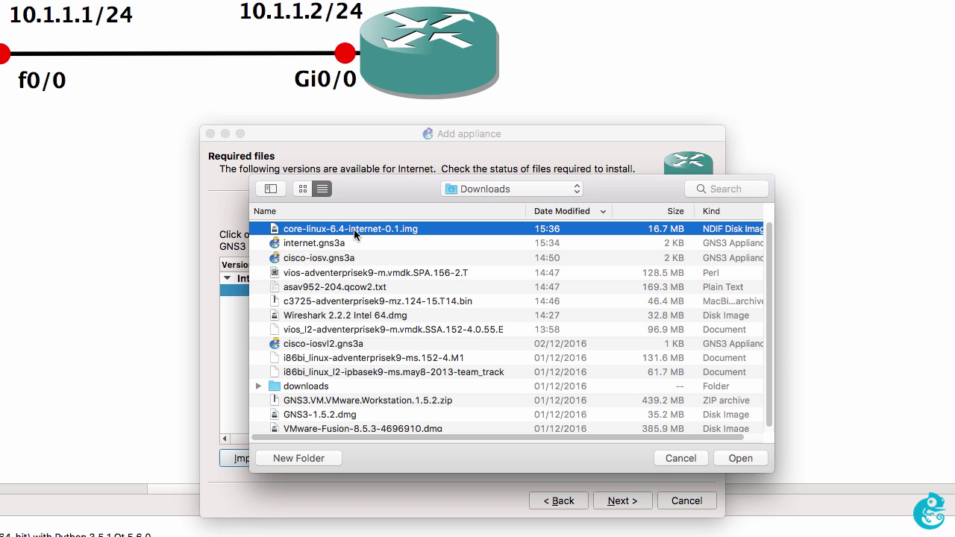
left_click(759, 458)
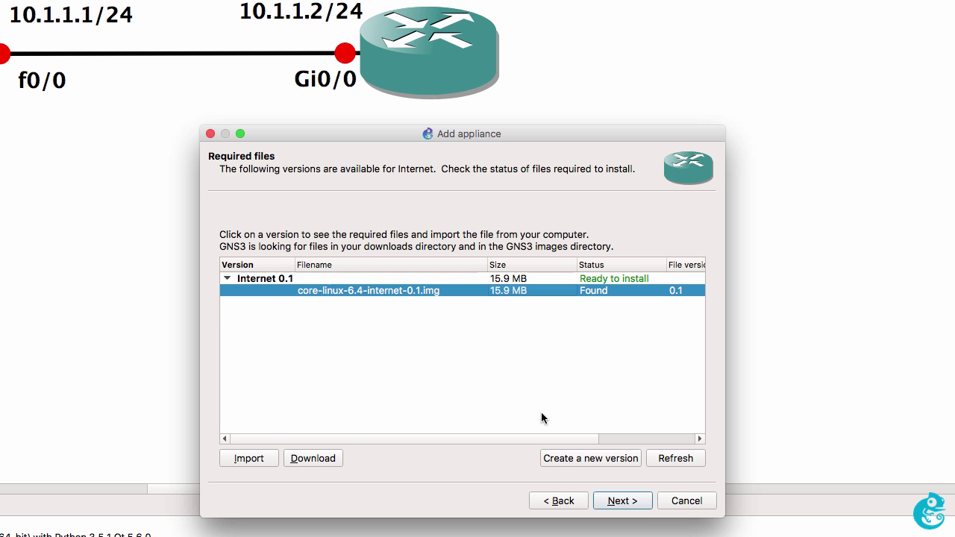
left_click(619, 503)
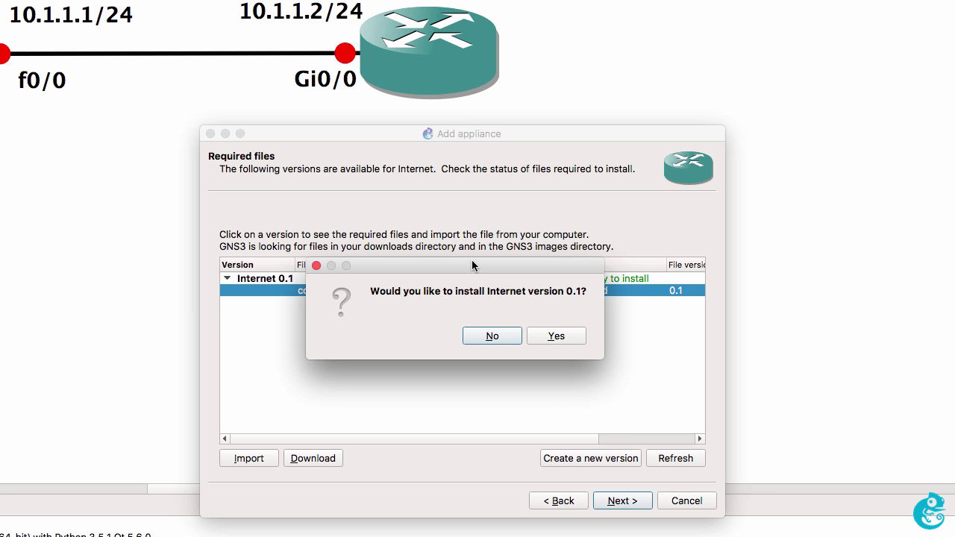
left_click_drag(471, 265, 468, 320)
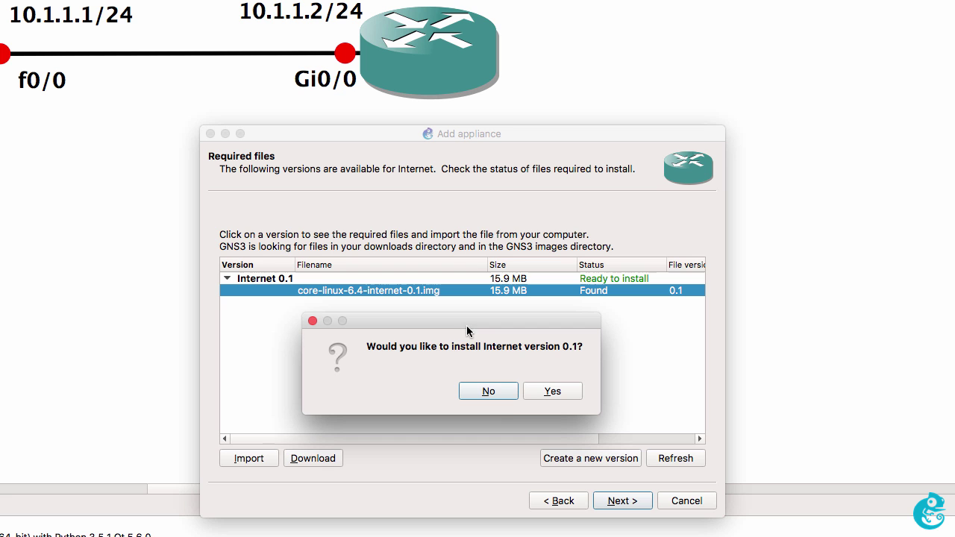
Step: Confirm installing Internet 0.1, finish the wizard and acknowledge the installed message
left_click(552, 391)
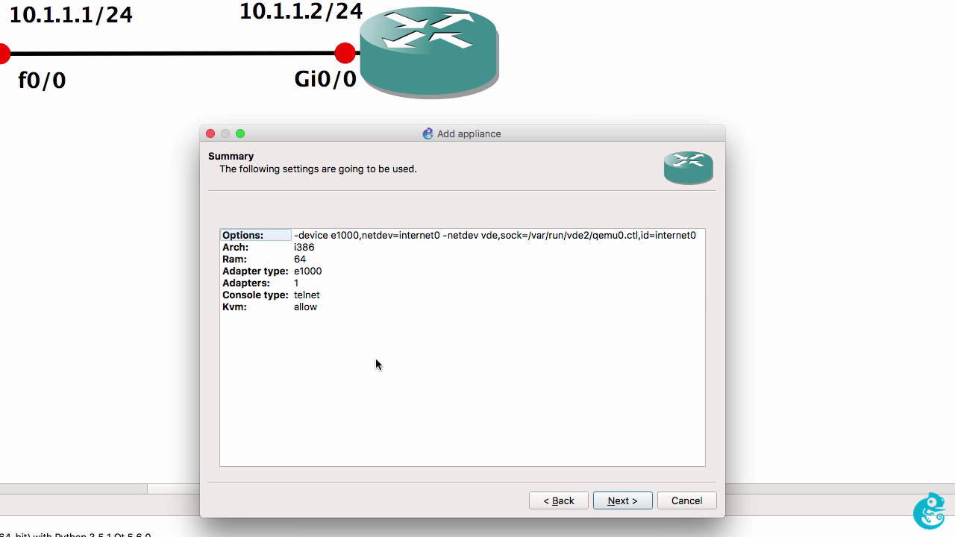
left_click(619, 503)
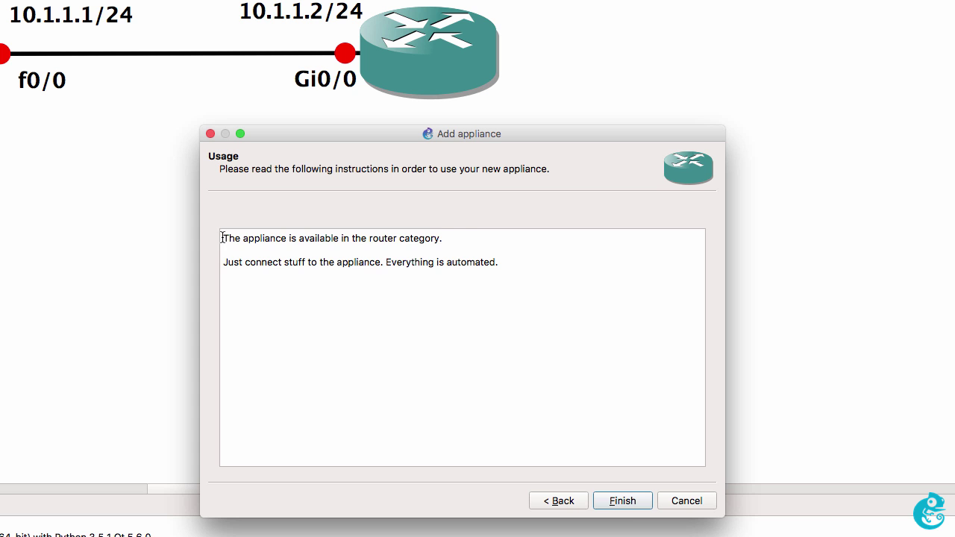
left_click_drag(222, 238, 467, 236)
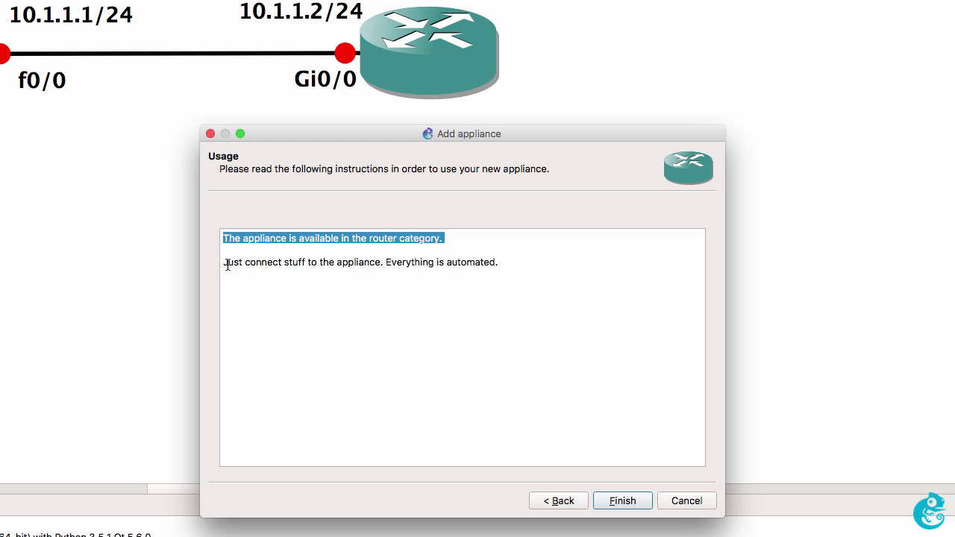
left_click_drag(224, 264, 517, 261)
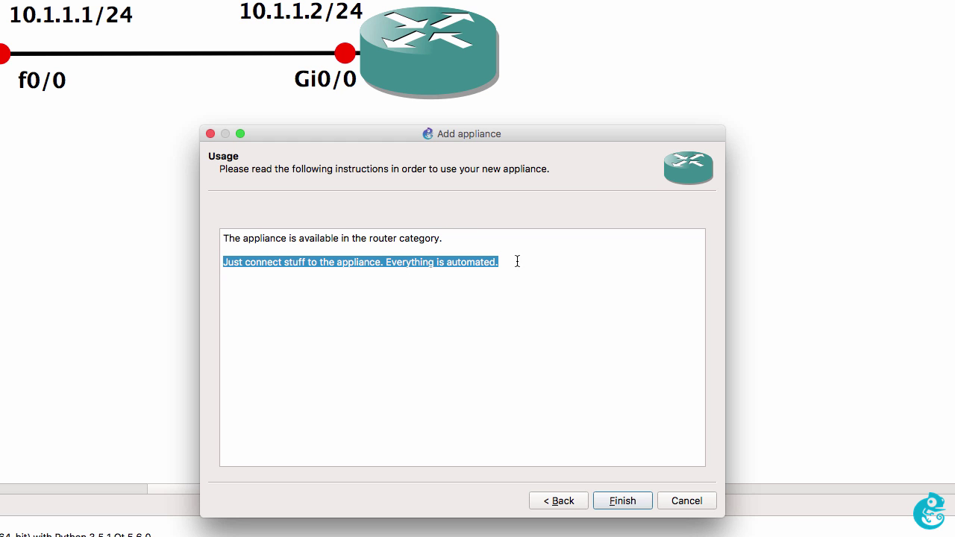
left_click(626, 500)
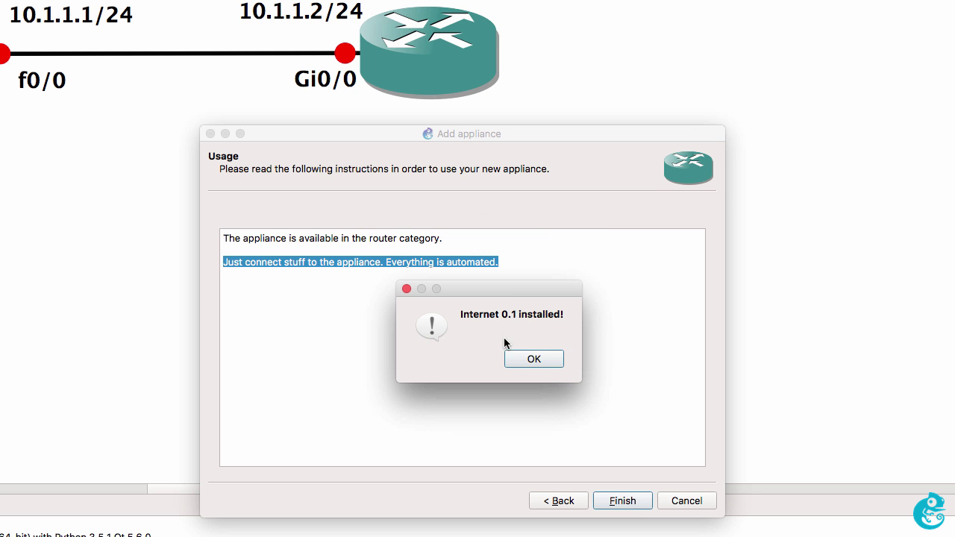
left_click(525, 359)
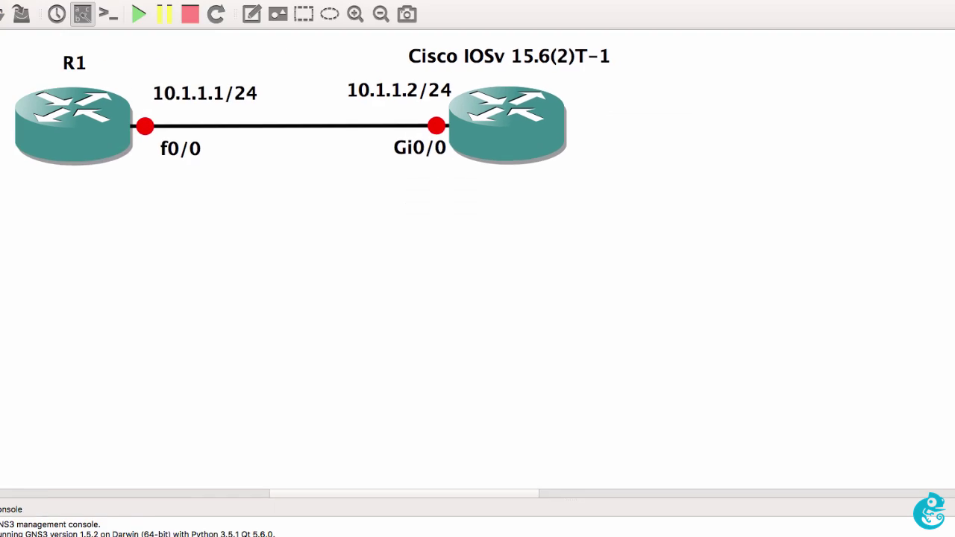
Step: Place Internet 0.1 from the Routers panel onto the canvas and upload its image to the GNS3 VM
left_click(22, 75)
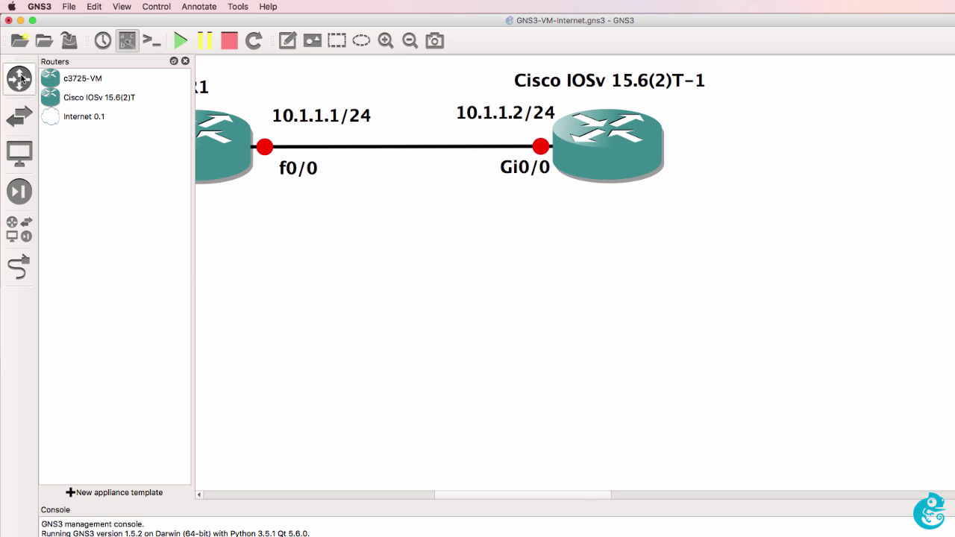
left_click_drag(85, 116, 858, 147)
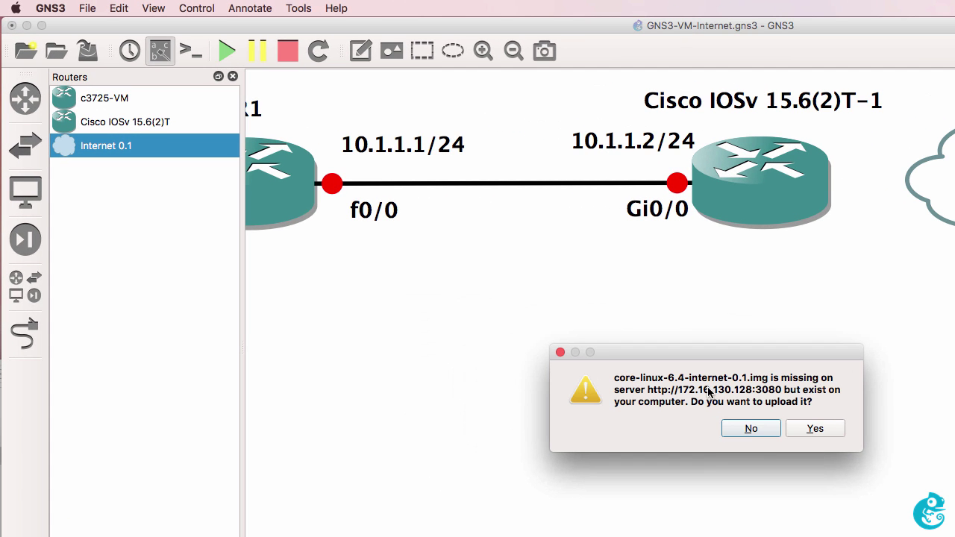
left_click(824, 432)
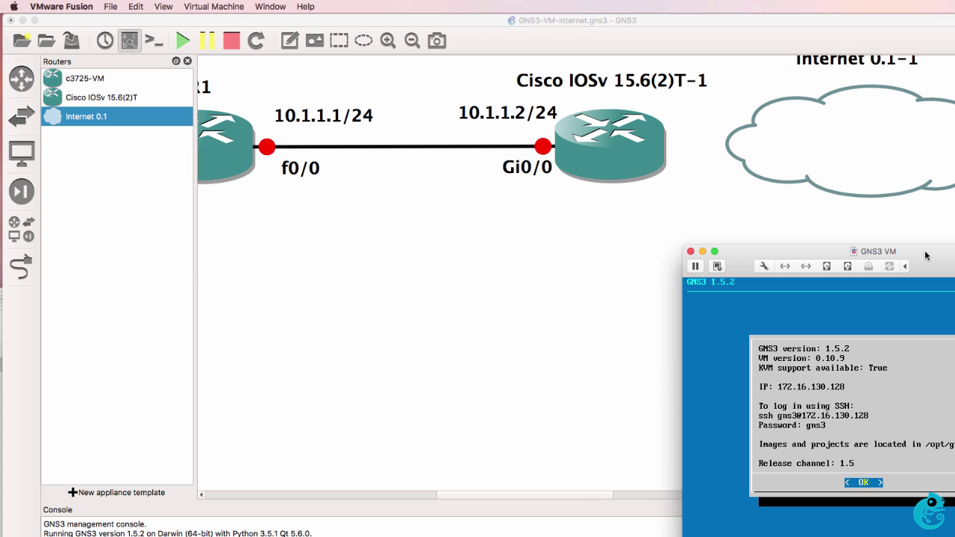
left_click(515, 303)
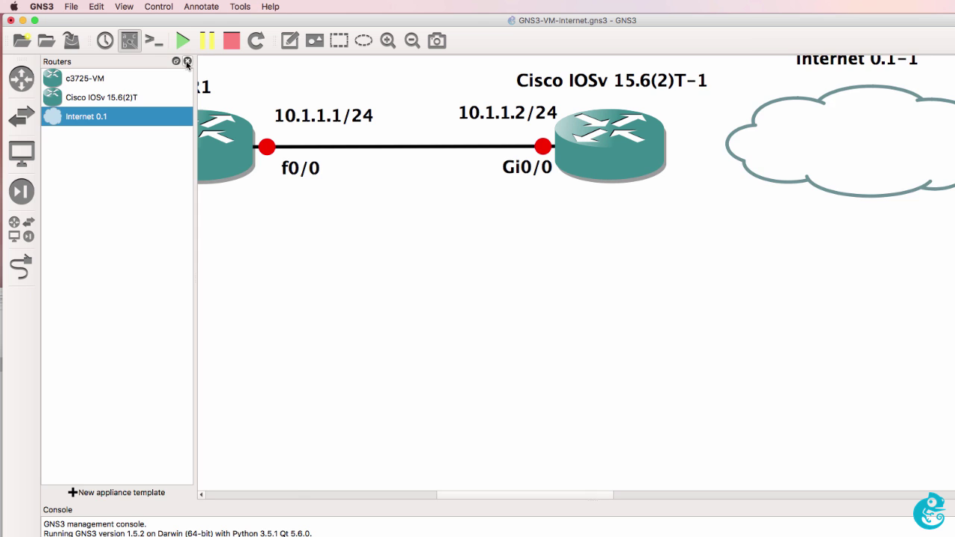
left_click(187, 62)
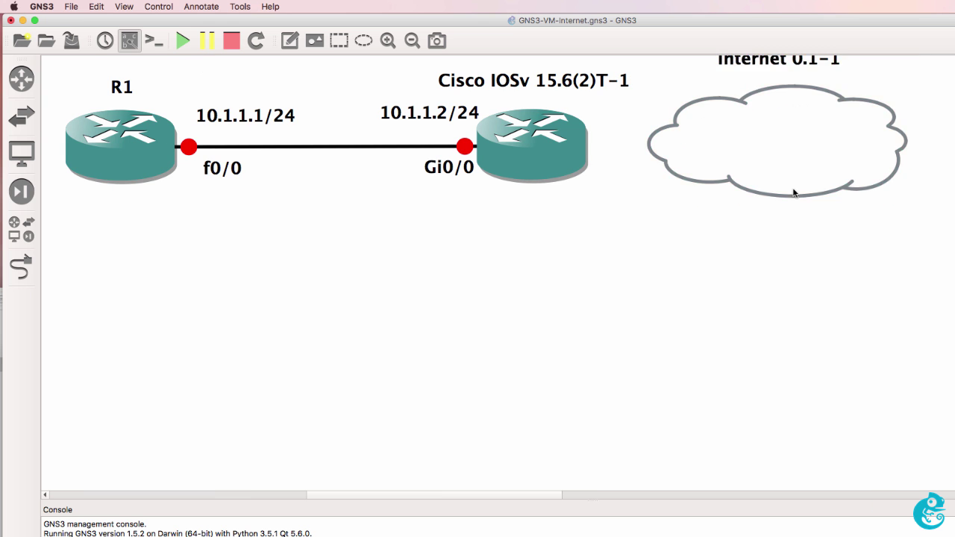
Step: Link the IOSv router's Gi0/1 to the Internet cloud's Ethernet0, repositioning the cloud to the right
left_click_drag(794, 192, 821, 223)
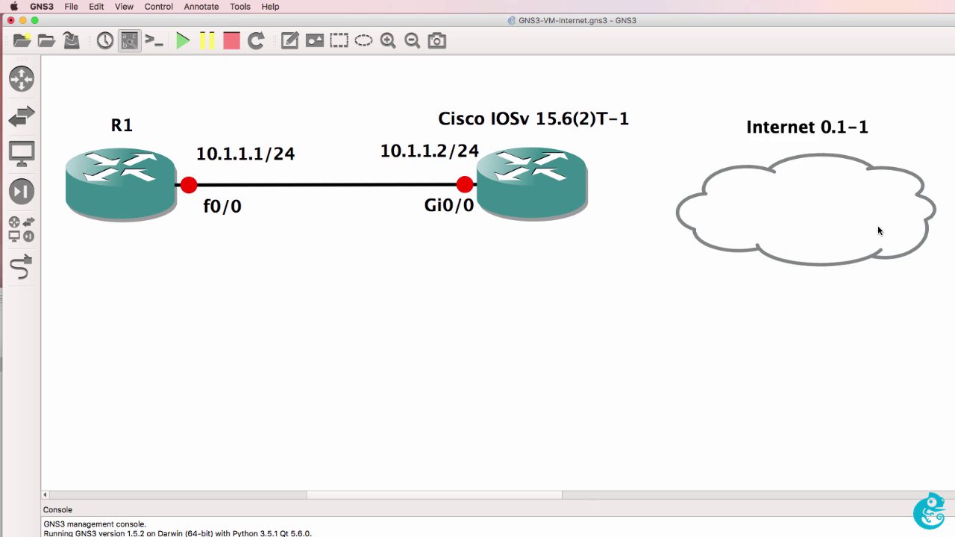
left_click_drag(879, 230, 880, 202)
left_click(20, 267)
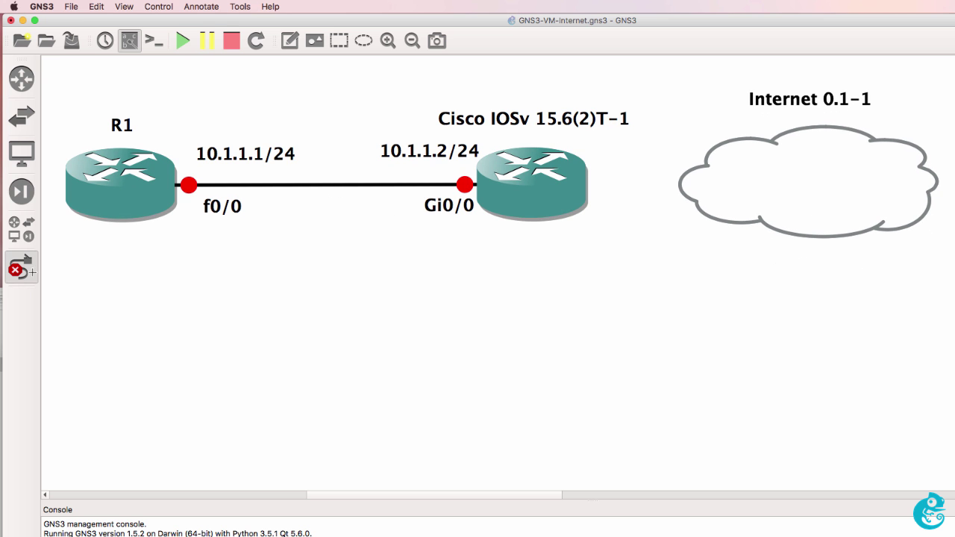
left_click(534, 165)
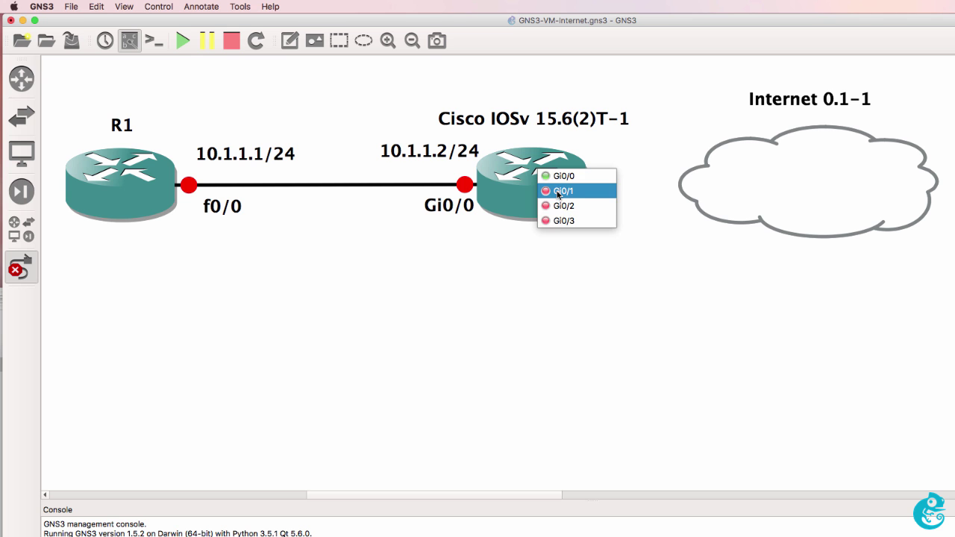
left_click(558, 191)
left_click(789, 185)
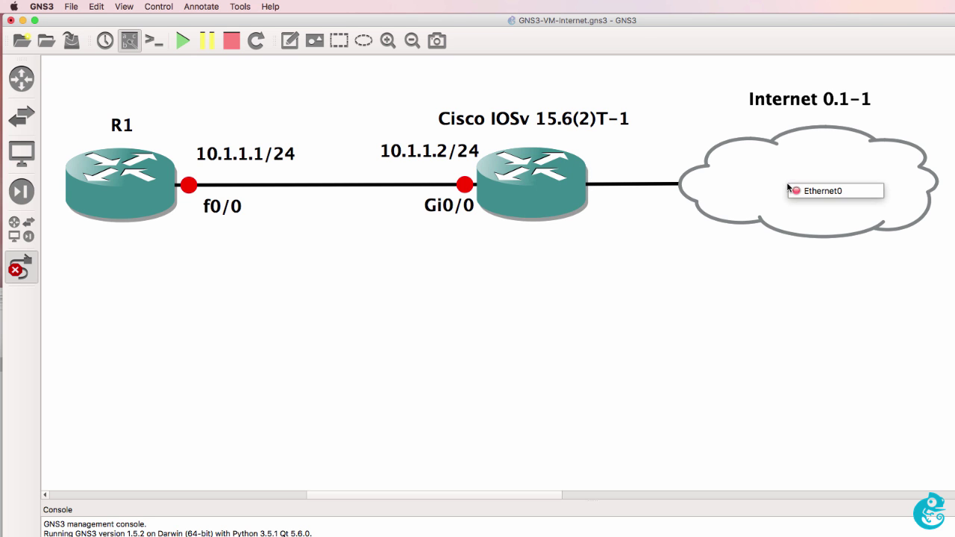
left_click(850, 191)
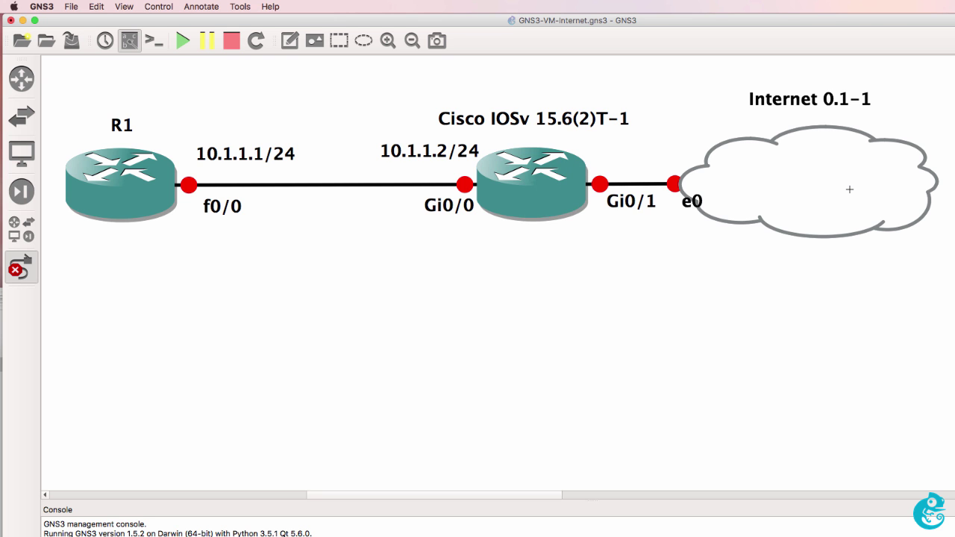
left_click(19, 268)
left_click(689, 203)
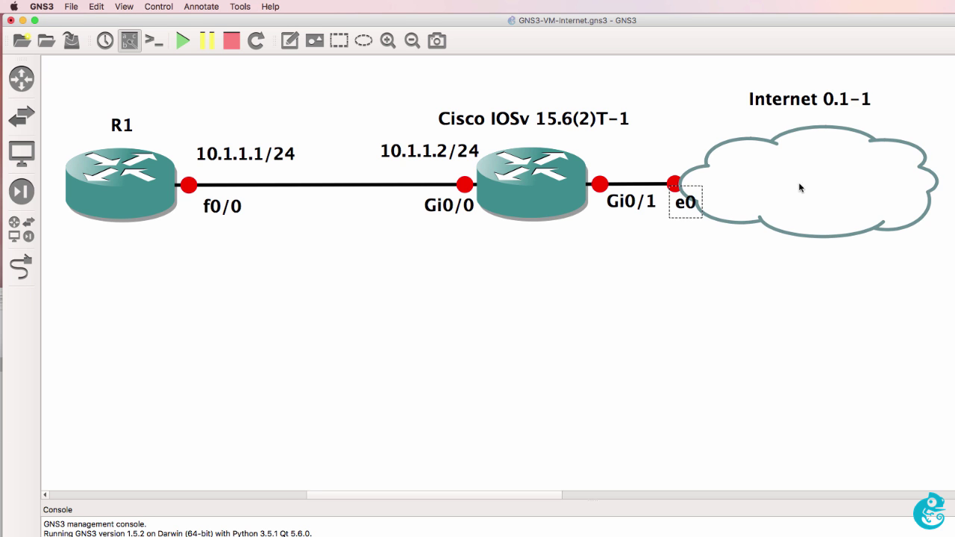
left_click_drag(823, 188, 856, 188)
Step: Start all devices and move the e0, 10.1.1.1/24 and 10.1.1.2/24 labels beside their links
left_click_drag(706, 208, 690, 211)
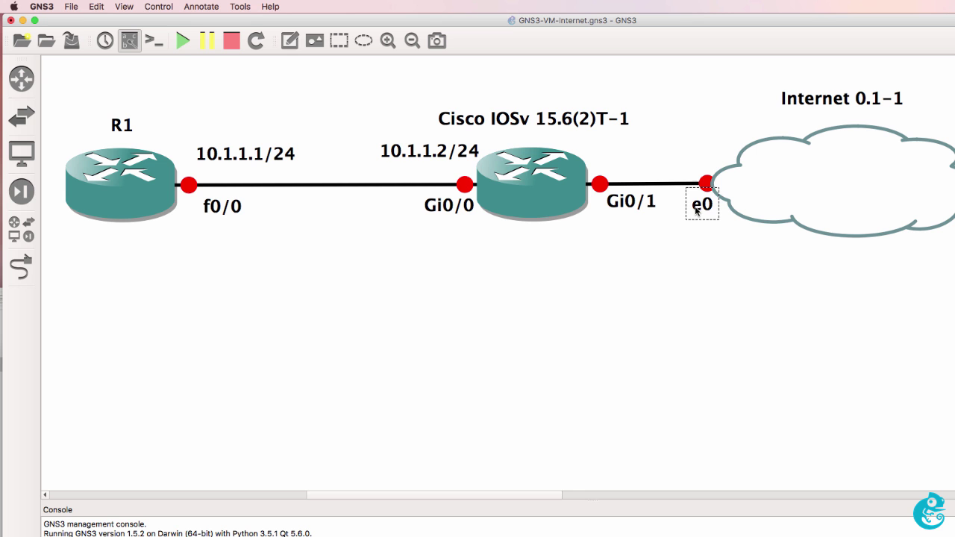
left_click(182, 41)
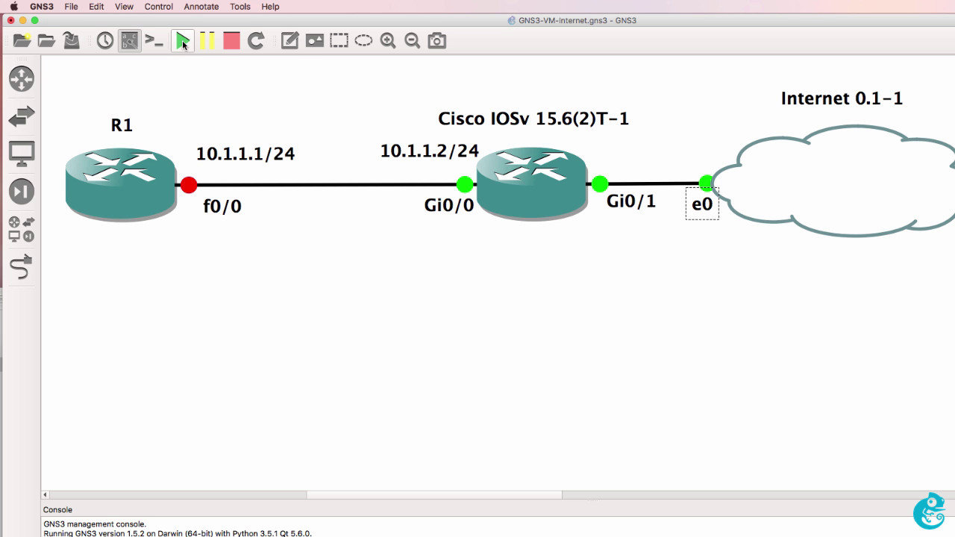
left_click(424, 300)
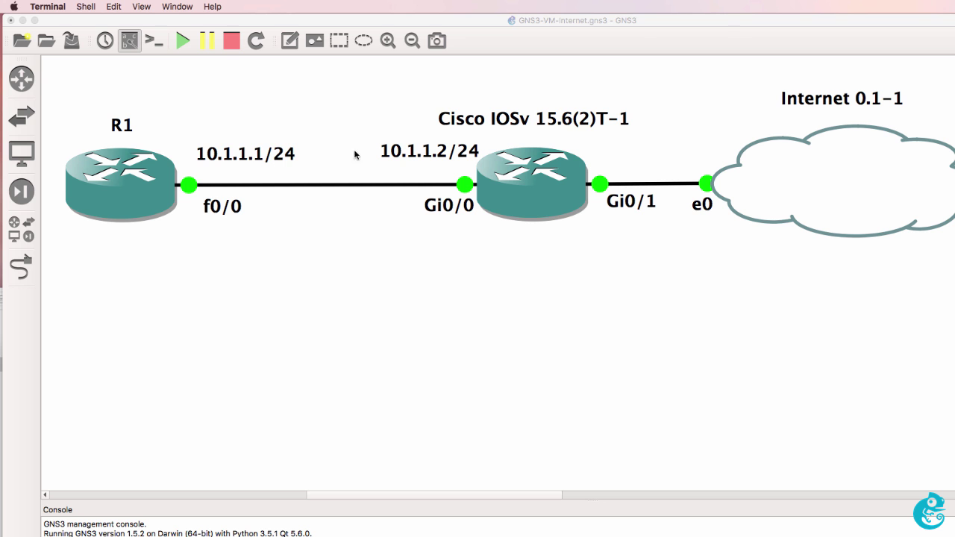
left_click_drag(252, 159, 242, 167)
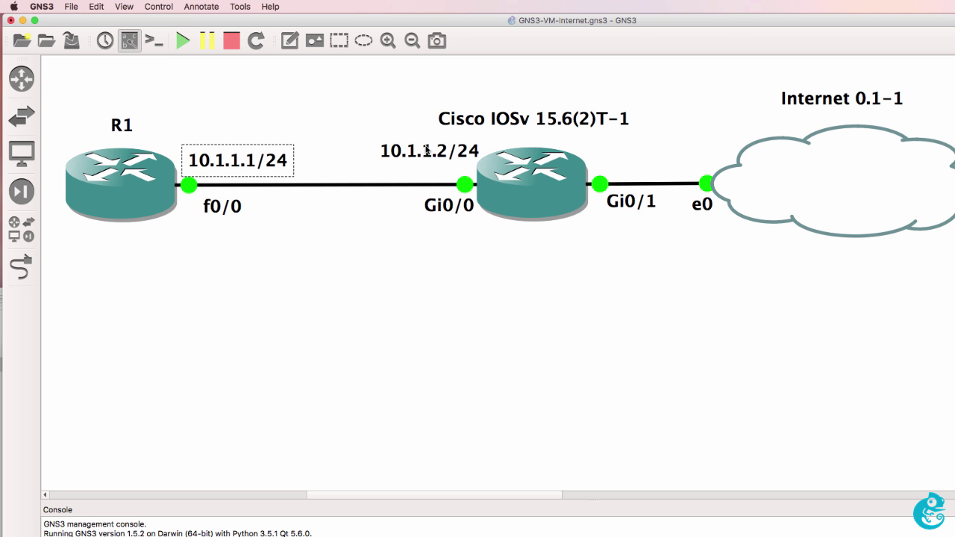
left_click_drag(427, 150, 420, 162)
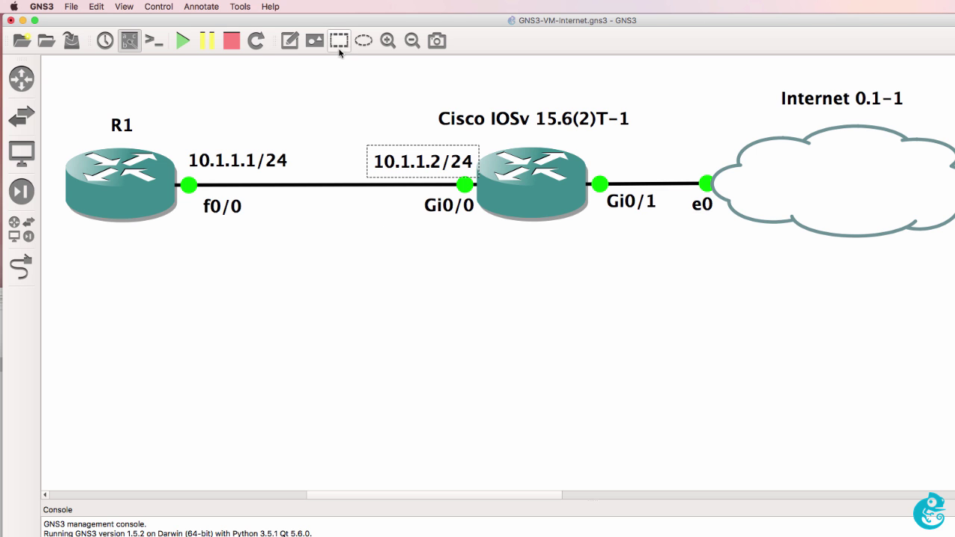
Step: Place a '1.1.1.1/32' note centred beneath R1
left_click(291, 41)
left_click(101, 240)
type("1.1.1.1")
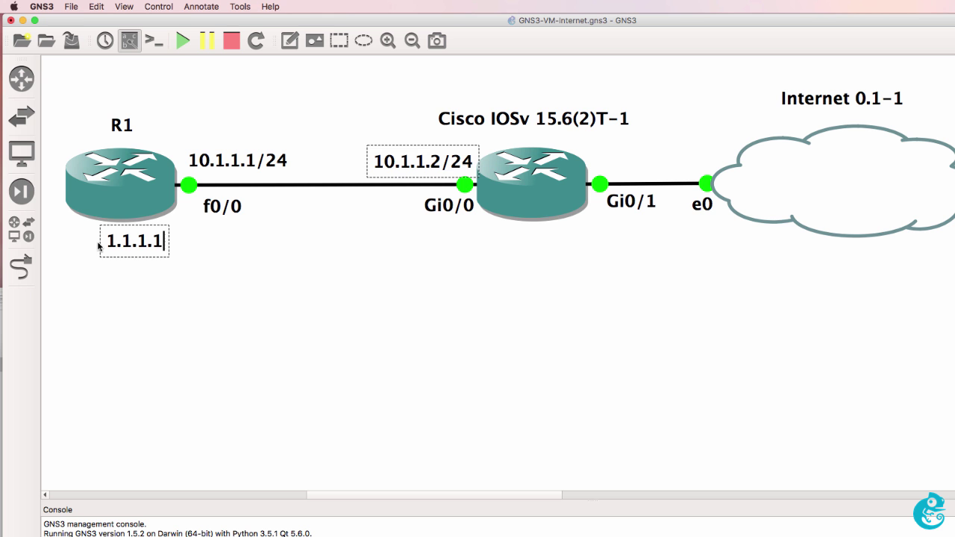
type("/32")
left_click(122, 273)
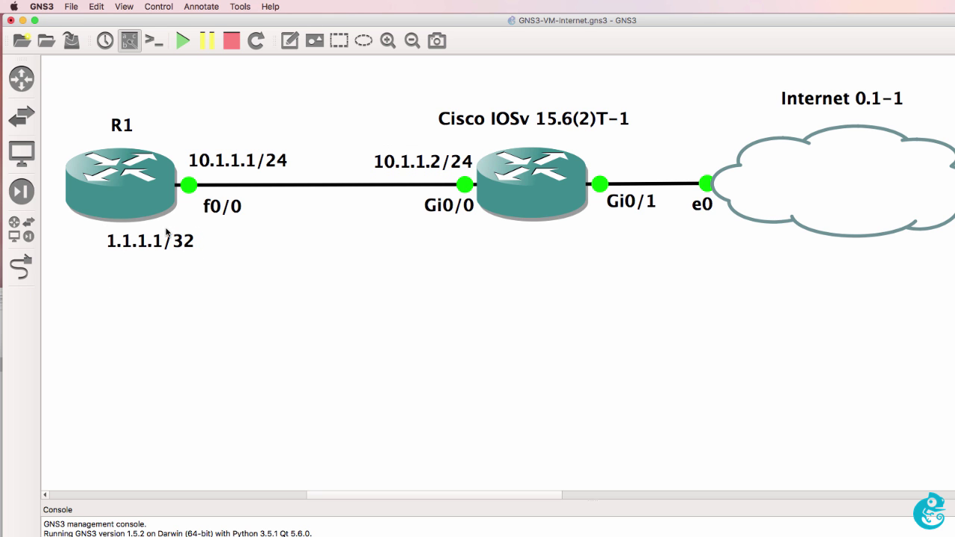
left_click(147, 239)
left_click_drag(147, 239, 129, 241)
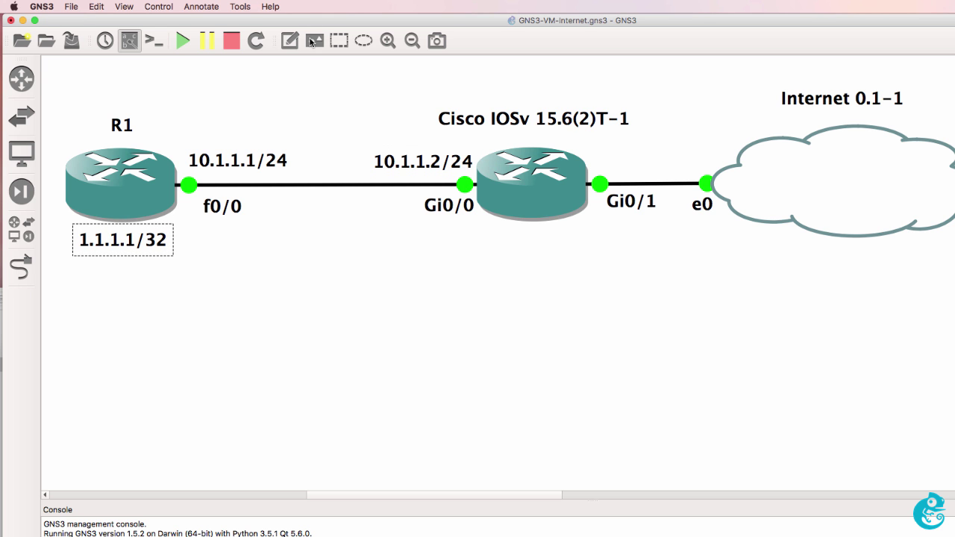
Step: Add a '2.2.2.2/32' note centred beneath the IOSv router
left_click(291, 41)
left_click(496, 241)
type("2.2.2.2")
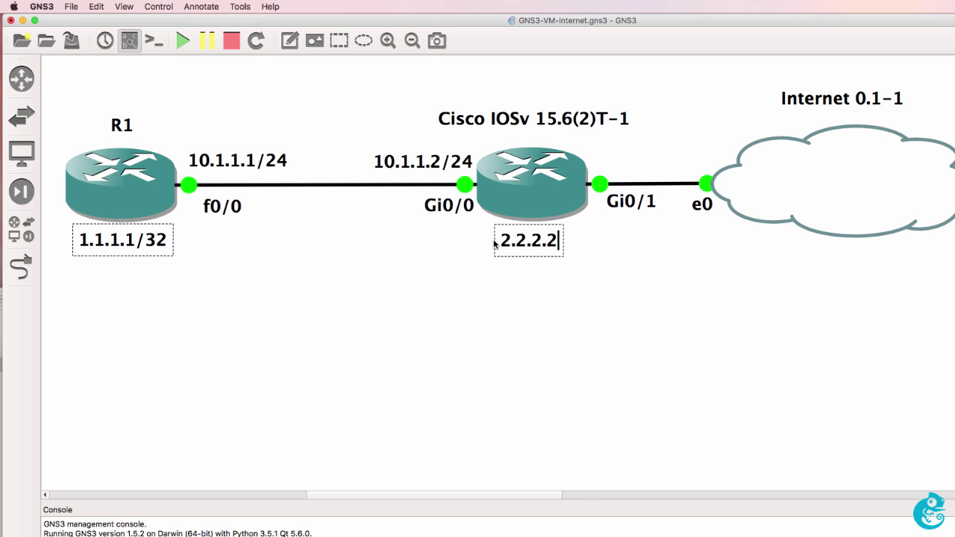
type("/43")
key("BackSpace")
key("BackSpace")
type("32")
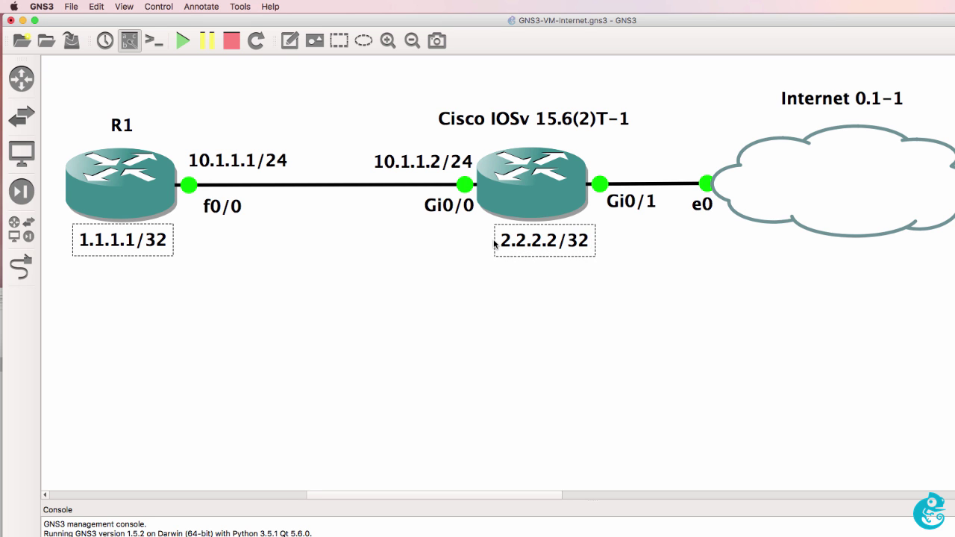
left_click(477, 324)
left_click_drag(548, 249, 533, 252)
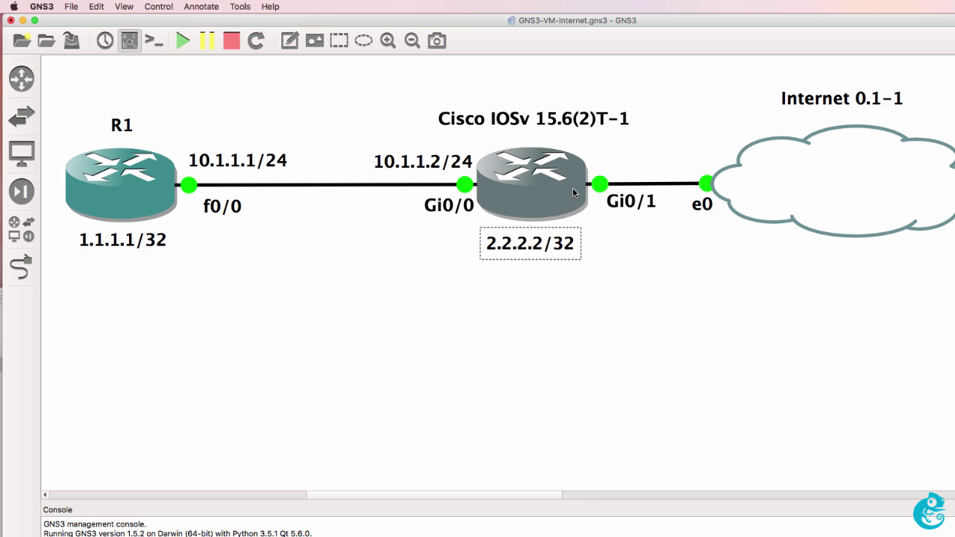
mouse_move(573, 191)
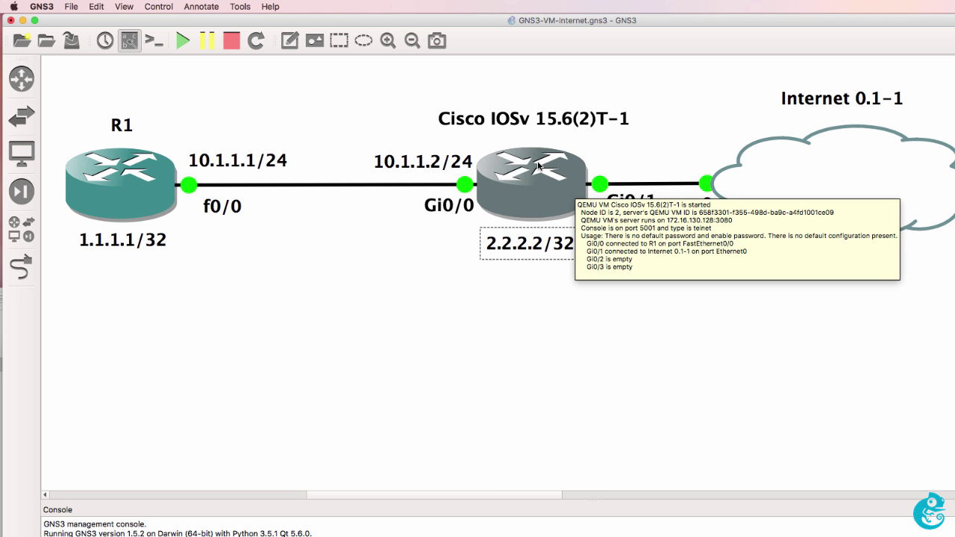
mouse_move(120, 156)
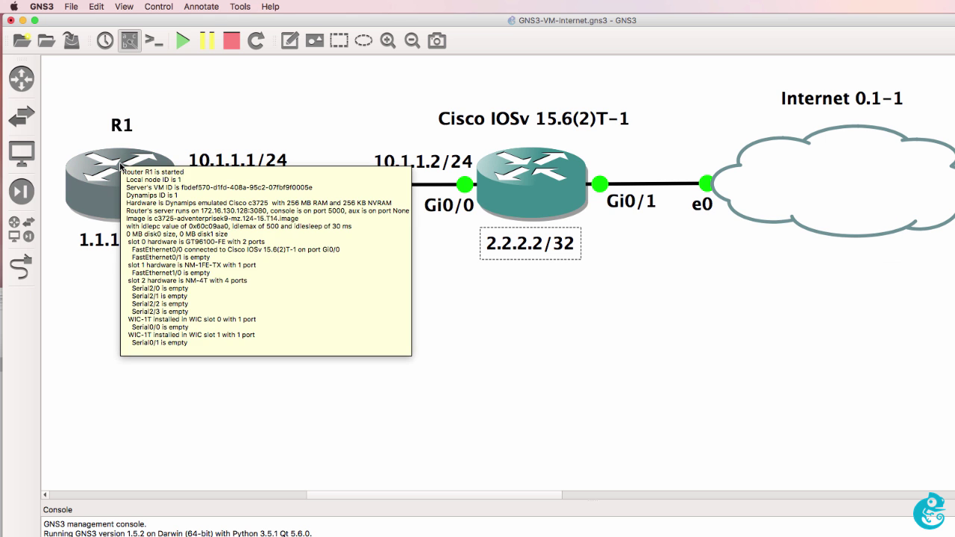
Step: Open consoles to all devices, arranging R1's window and bringing R2's console forward
left_click(157, 42)
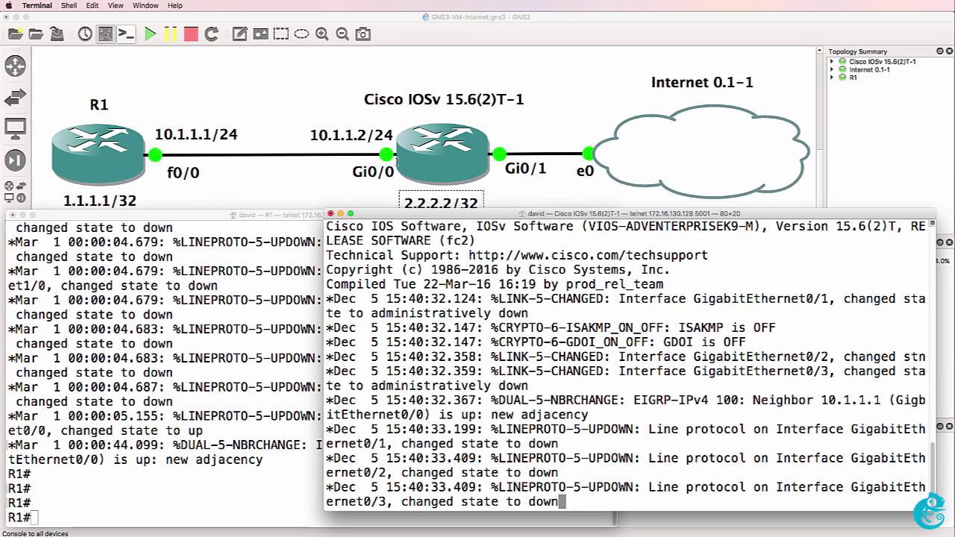
left_click(262, 376)
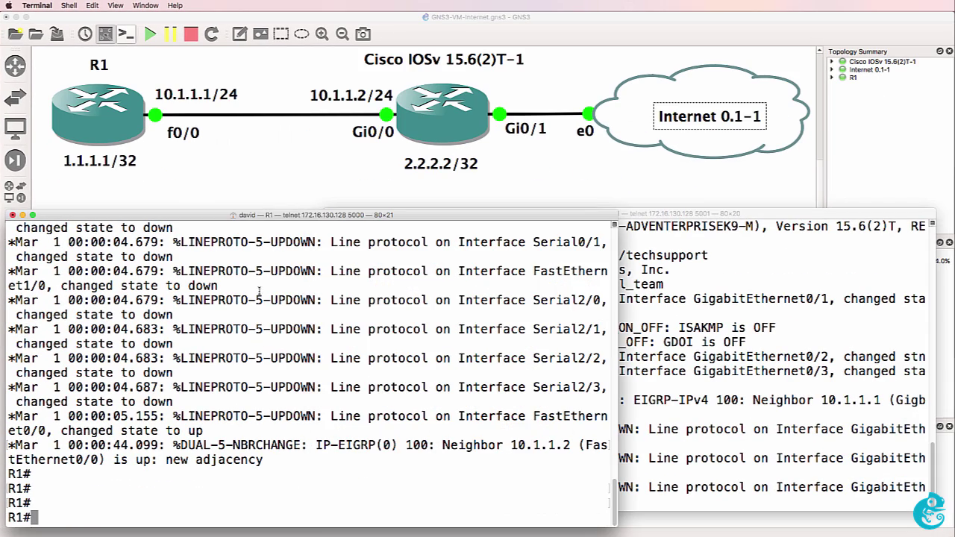
left_click_drag(259, 218, 264, 210)
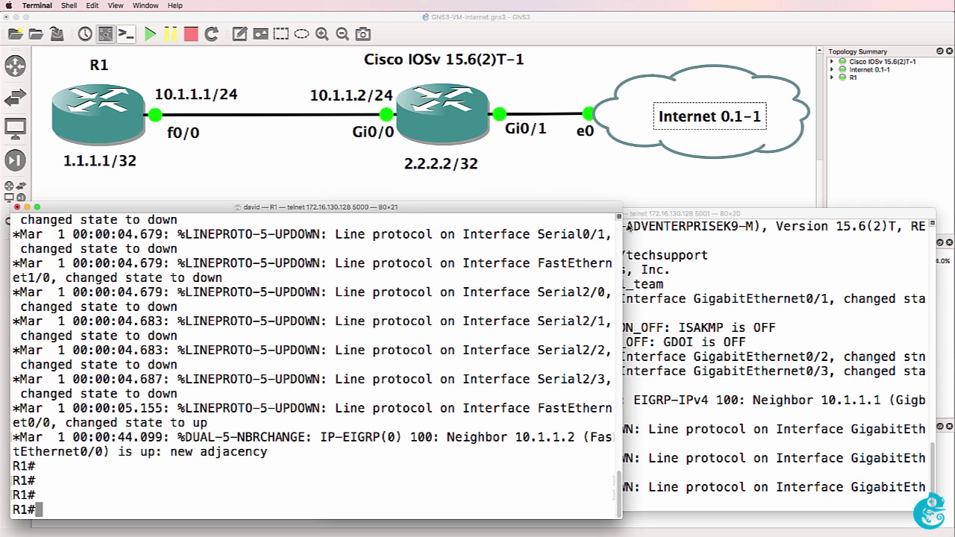
left_click(672, 216)
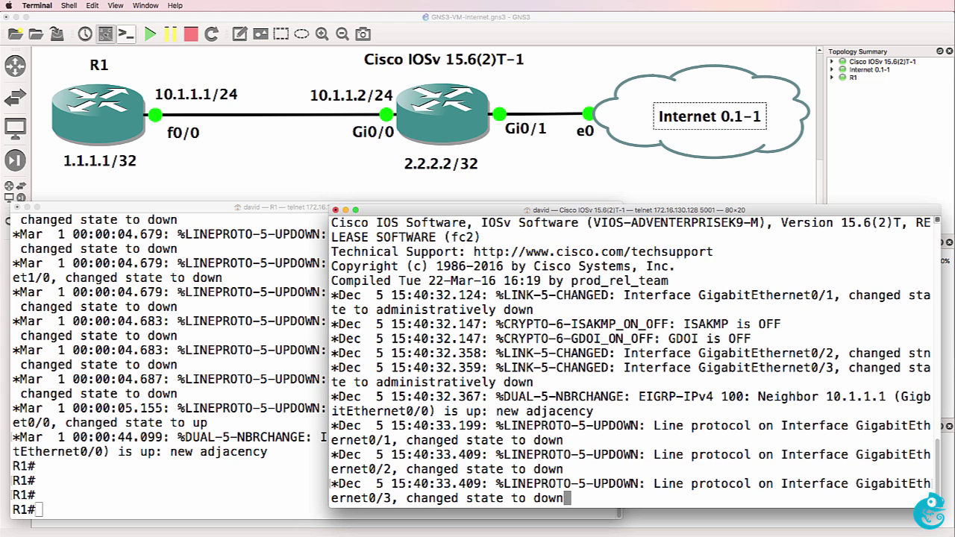
Step: Run 'show ip interface brief' on R2, highlighting Loopback0 2.2.2.2 and Gi0/0 10.1.1.2
key("Return")
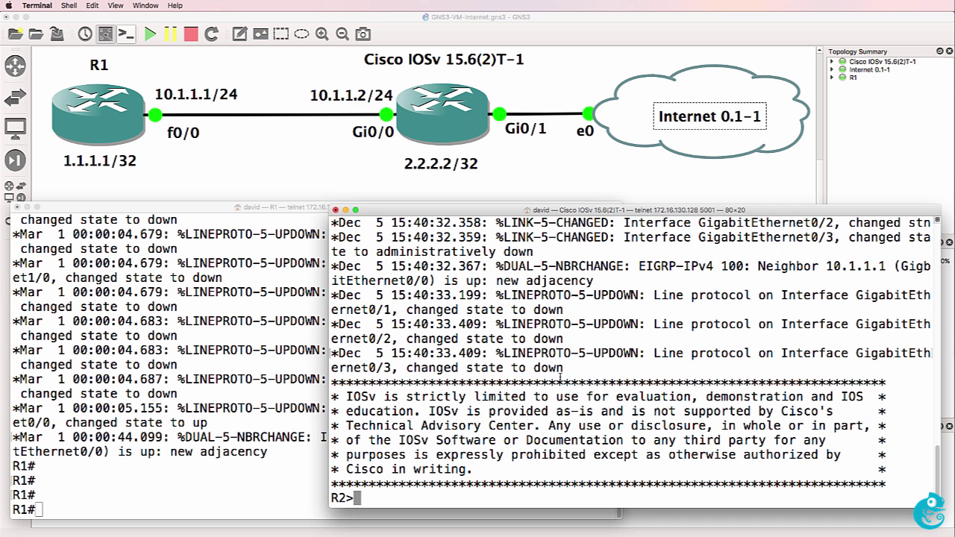
type("en")
key("Return")
type("sh ip ")
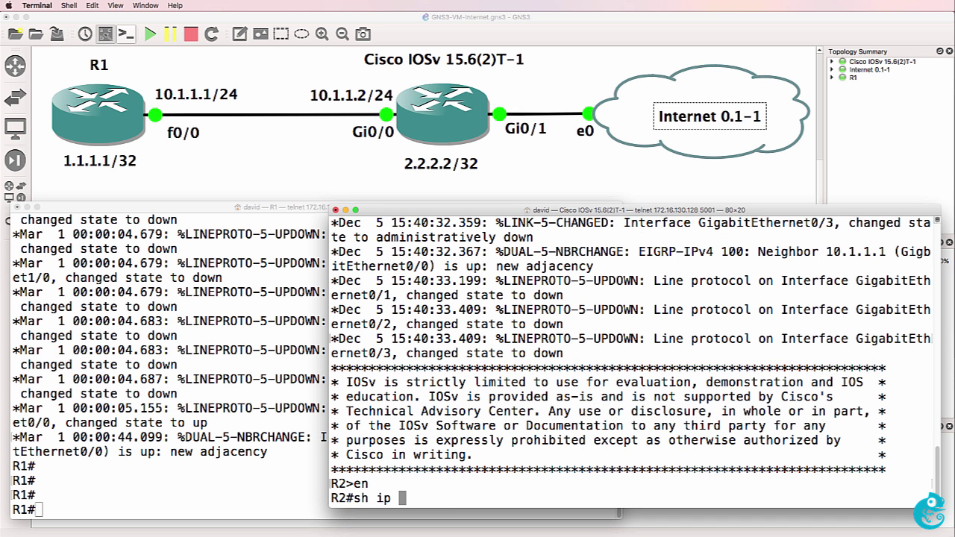
type("int brief")
key("Return")
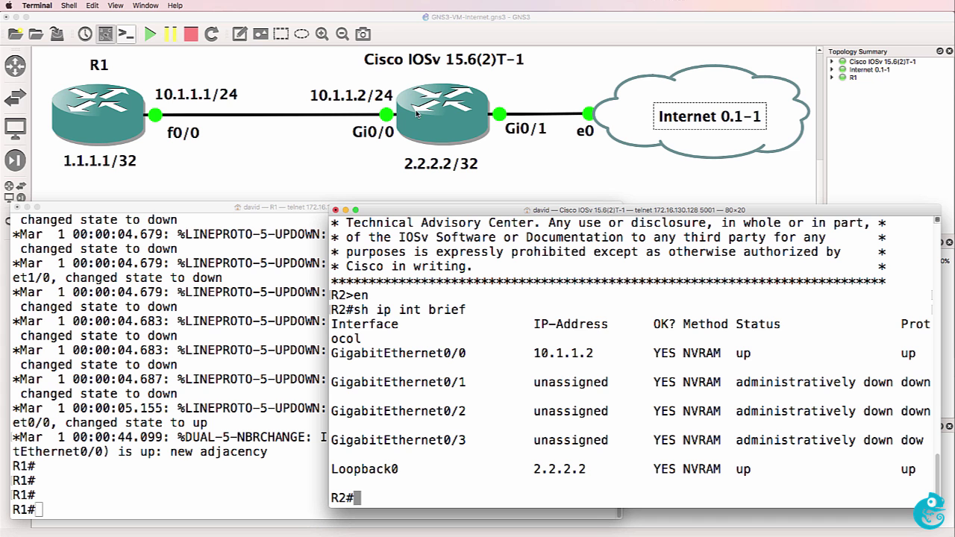
left_click_drag(511, 471, 604, 471)
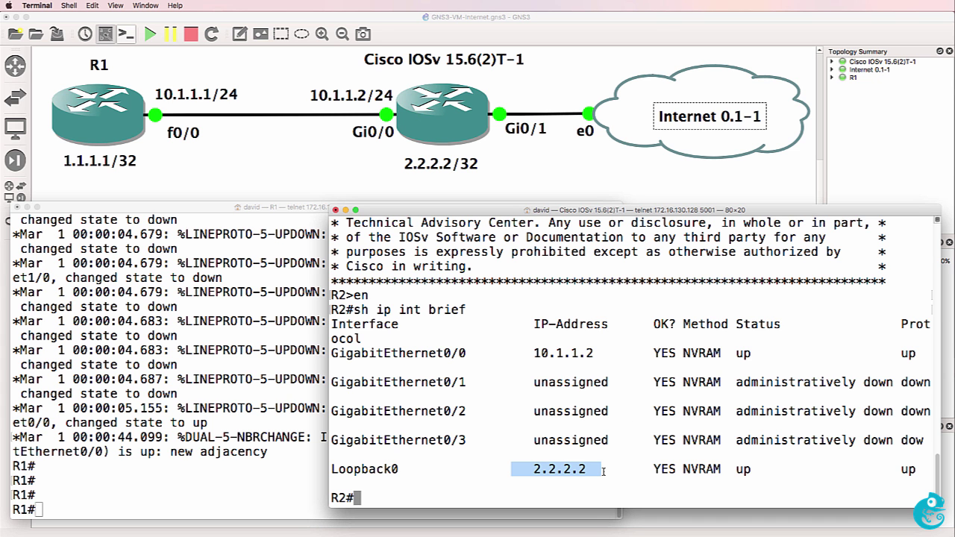
left_click_drag(533, 353, 604, 351)
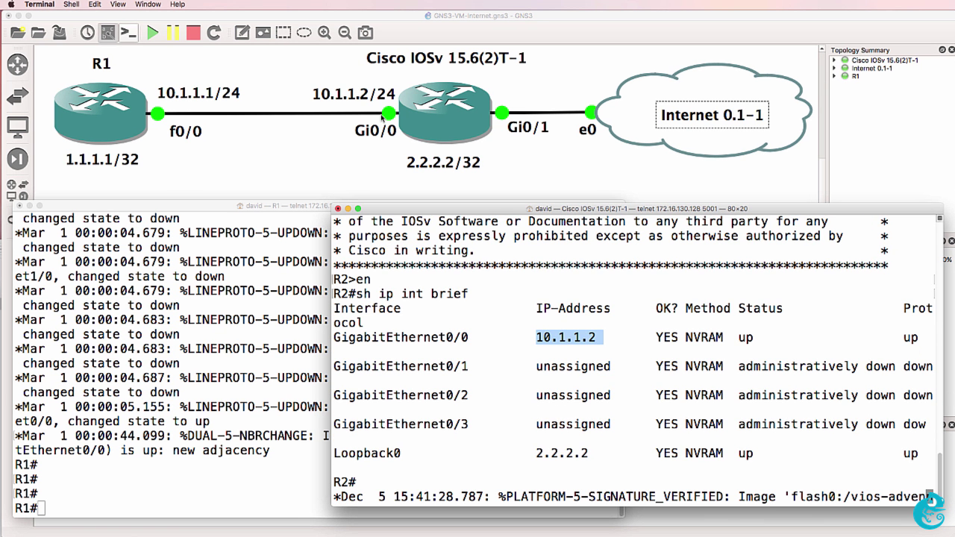
left_click(673, 415)
Step: Run 'show ip protocols' on R2, highlighting EIGRP 100 and source 10.1.1.1
key("Return")
type("sh i")
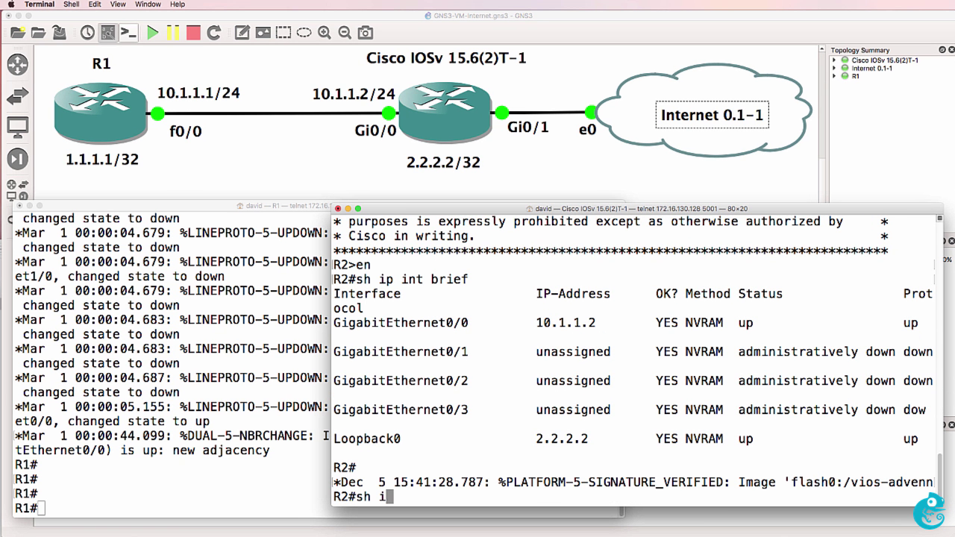
type("p pro")
key("Tab")
key("Return")
left_click_drag(409, 352, 747, 353)
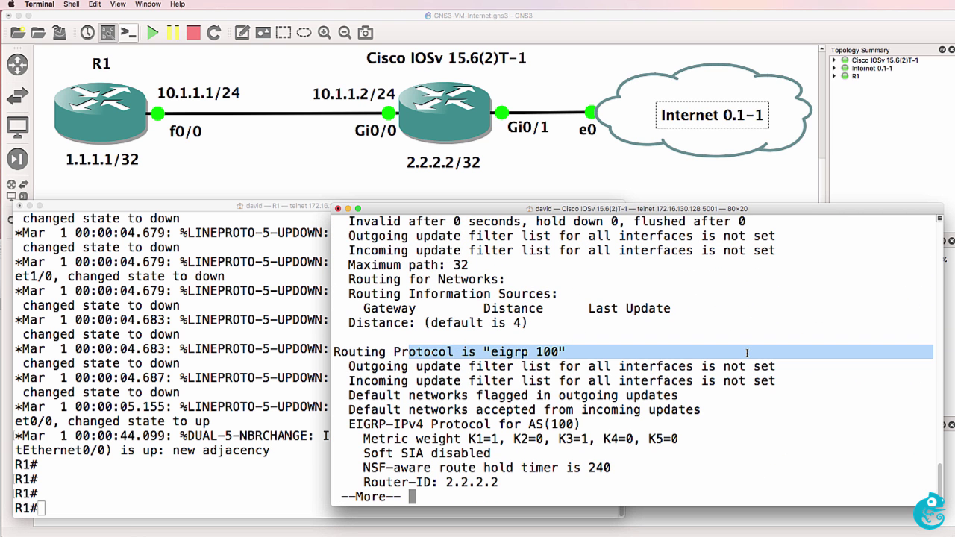
key("space")
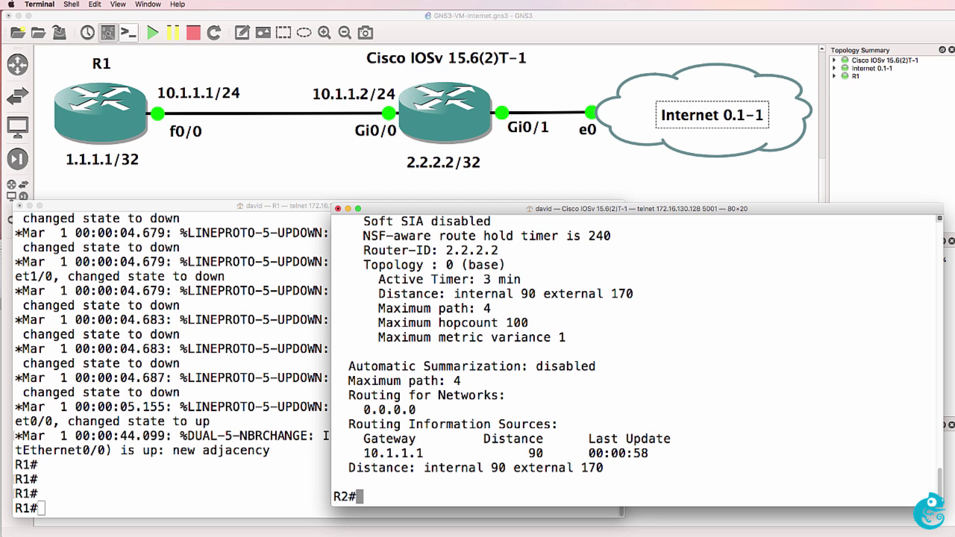
left_click_drag(364, 453, 430, 453)
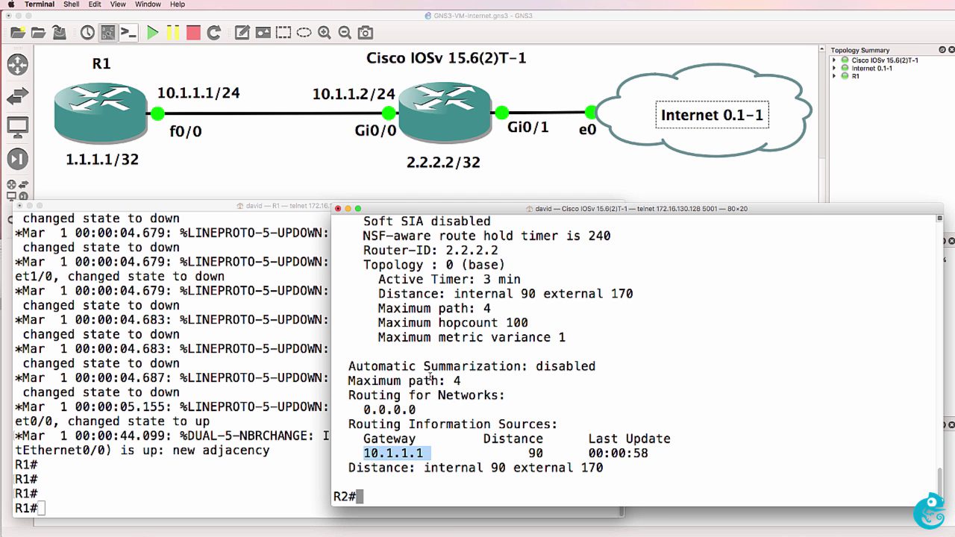
left_click(457, 391)
Step: List R2's EIGRP neighbors, highlighting neighbor 10.1.1.1
type("sh ip ei")
key("Tab")
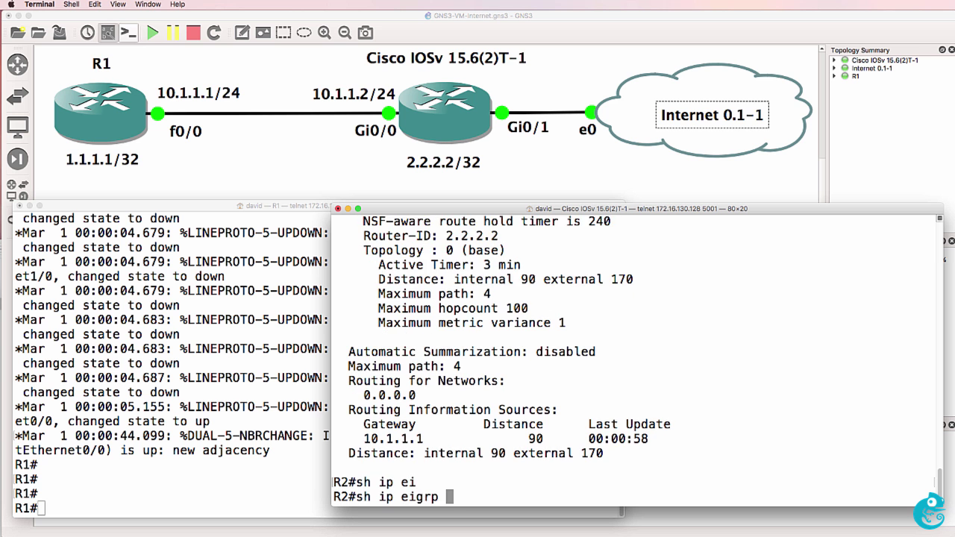
type("nei")
key("Tab")
key("Return")
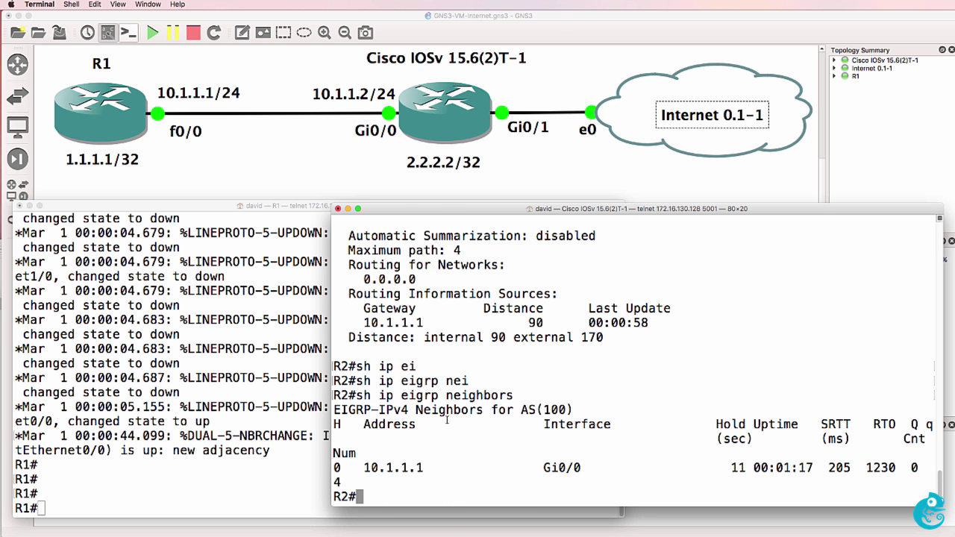
left_click_drag(445, 468, 341, 468)
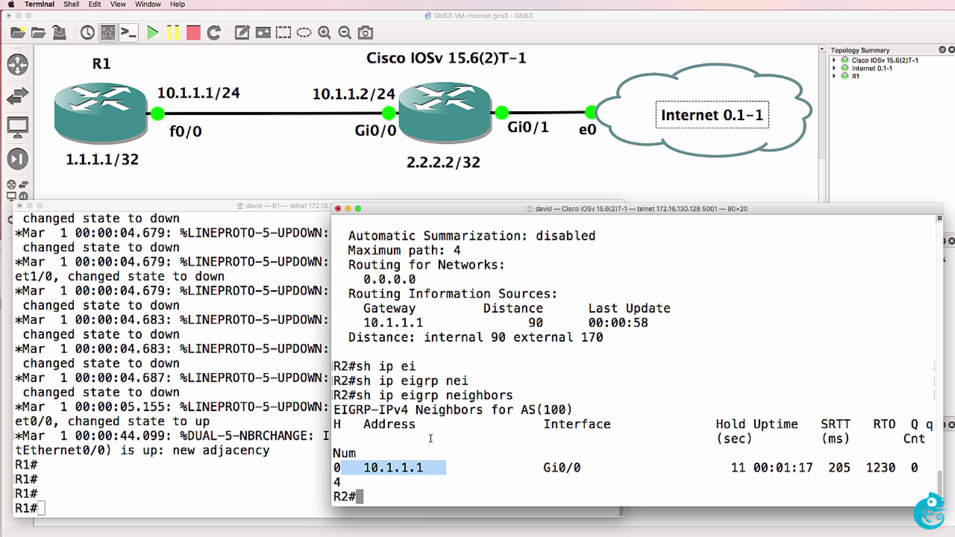
Step: List R2's interfaces with 'sh ip int brief', marking GigabitEthernet0/1 as the target
type("sh ip t")
key("BackSpace")
type("int br")
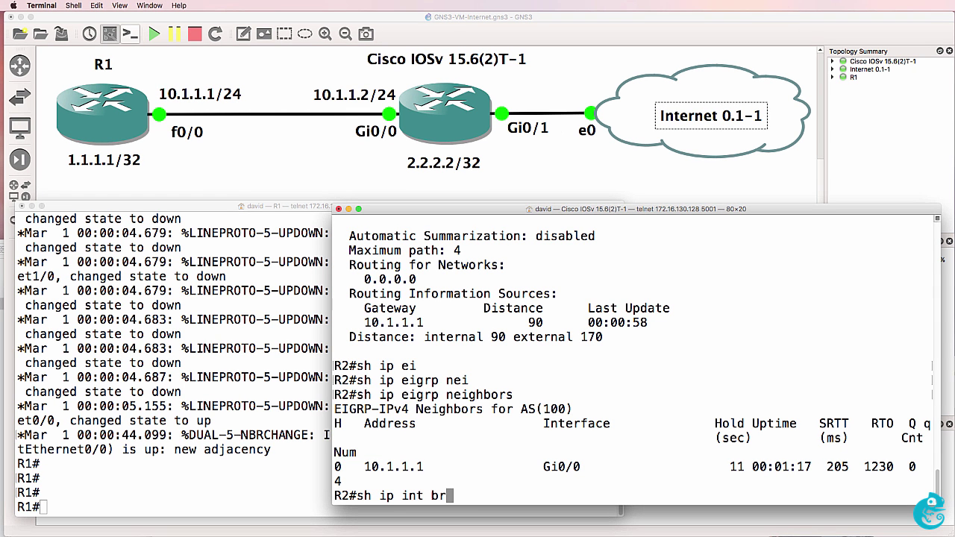
type("ief")
key("Return")
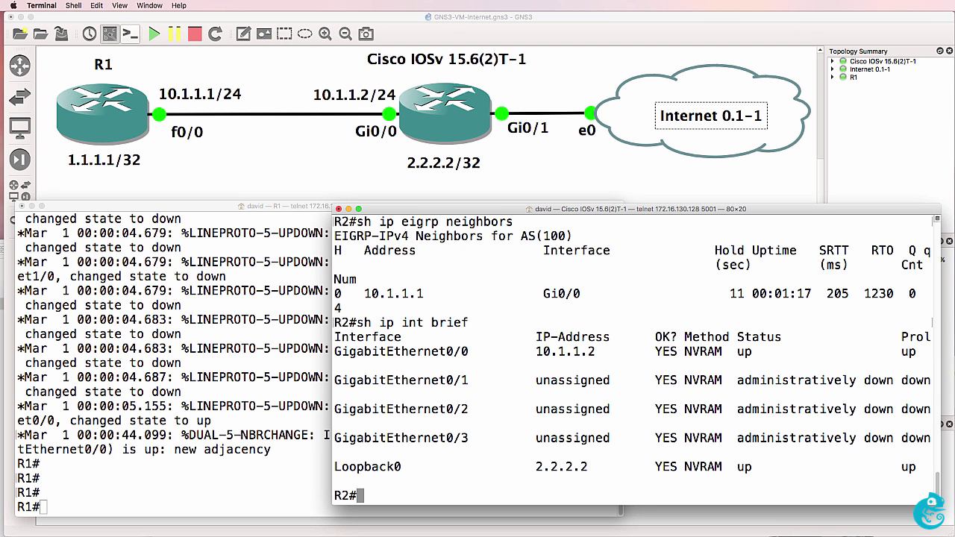
left_click_drag(477, 380, 312, 383)
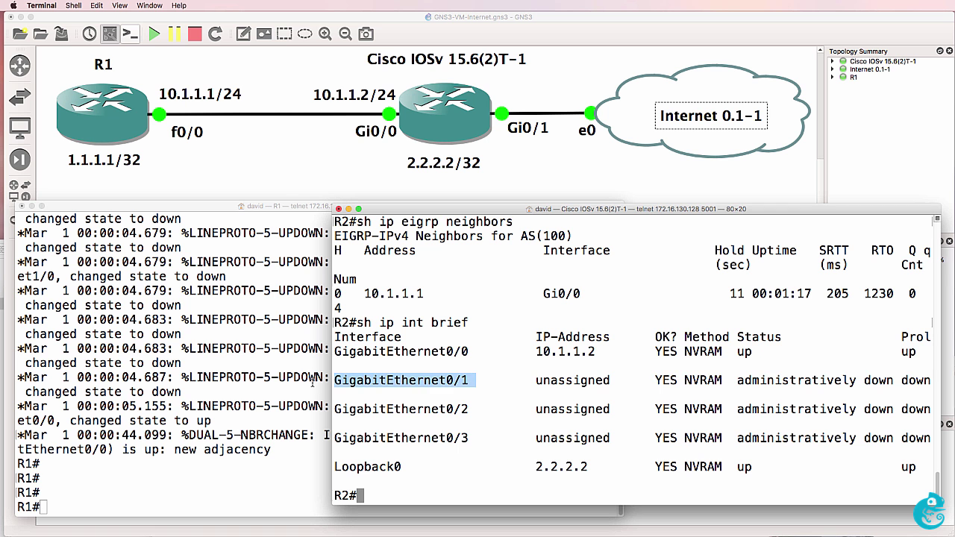
Step: Configure R2's GigabitEthernet0/1 with 'ip address dhcp'
type("conf t")
key("Return")
type("i")
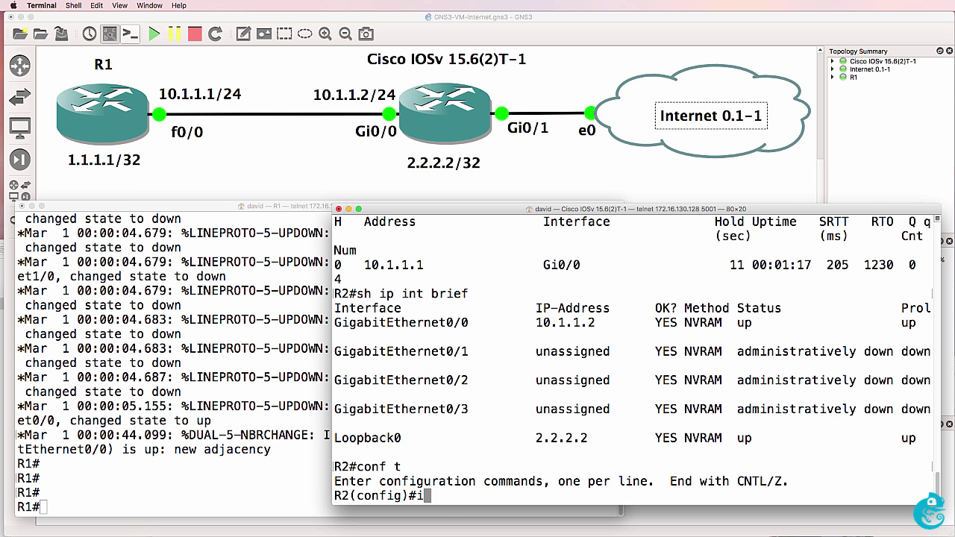
type("nt g0/1")
key("Return")
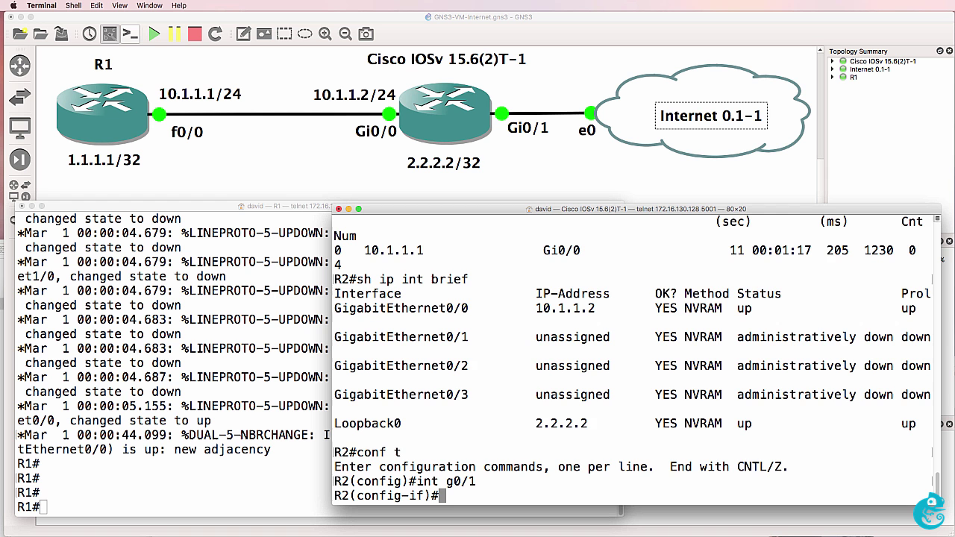
type("ip addh")
key("Tab")
key("BackSpace")
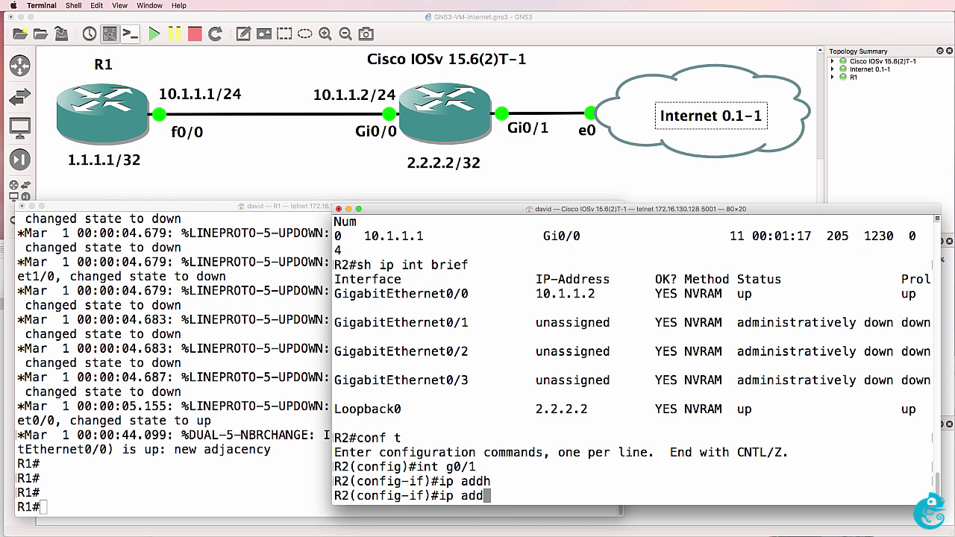
type("re")
key("Tab")
type("?dh")
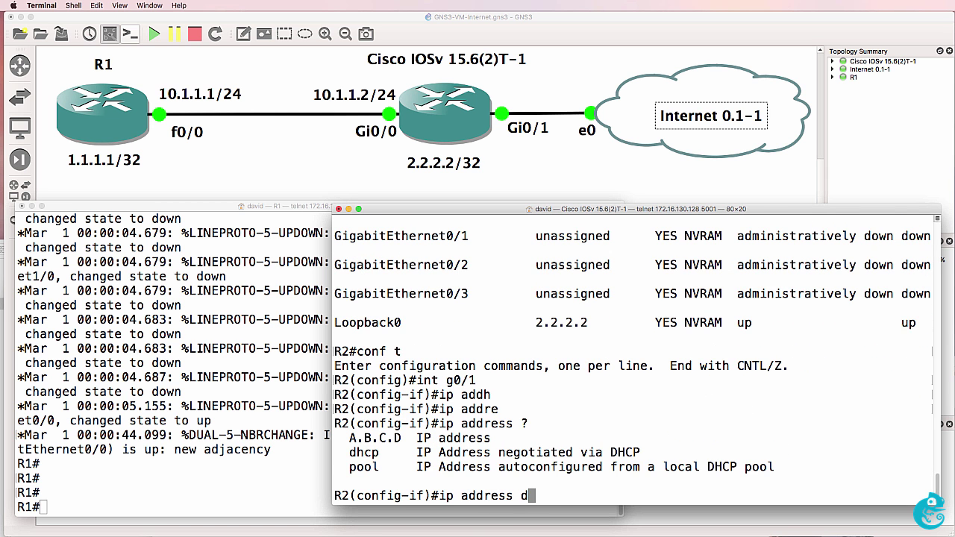
key("Tab")
key("Return")
Step: Enable Gi0/1 with 'no shut' and exit configuration mode
type("no shut")
key("Return")
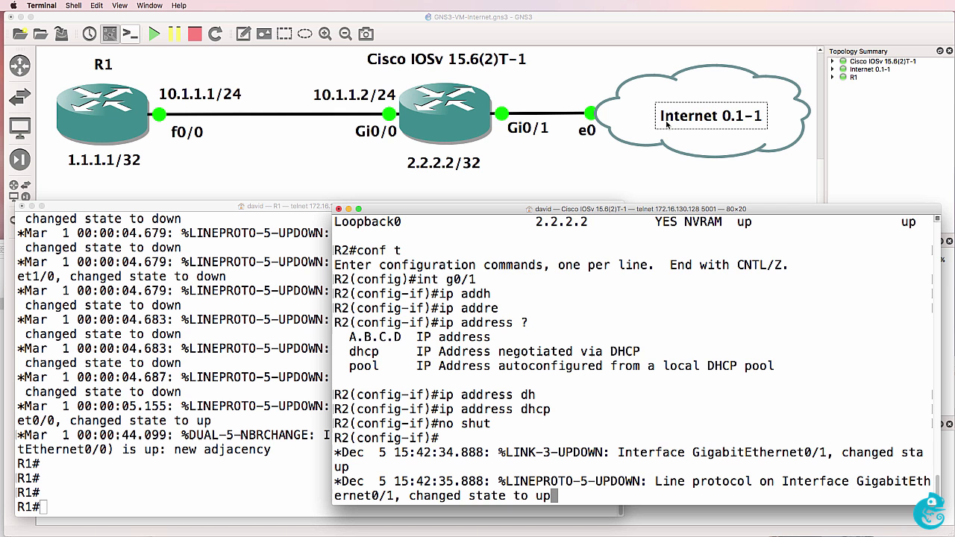
key("Return")
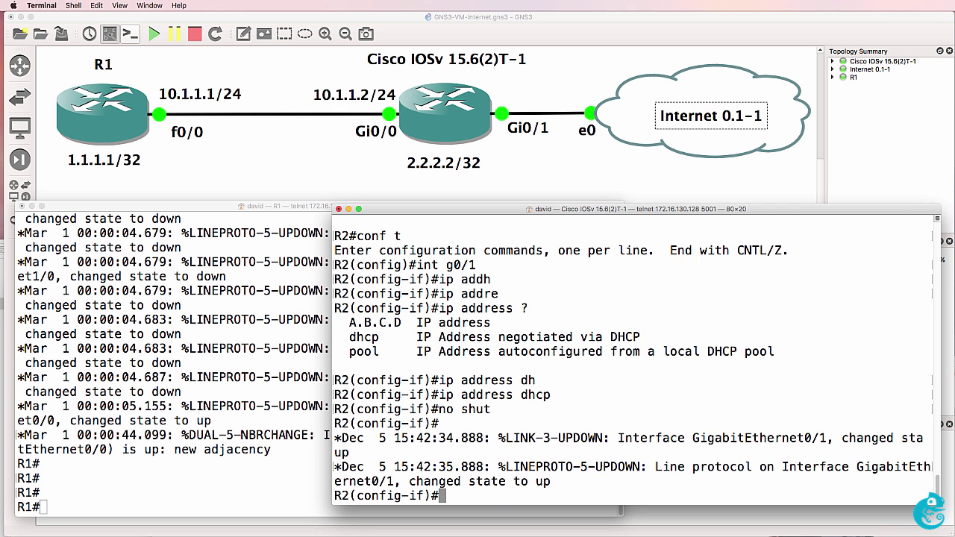
type("end")
key("Return")
Step: List R2's interfaces, marking the DHCP-assigned address 172.16.32.164
type("sh ip ")
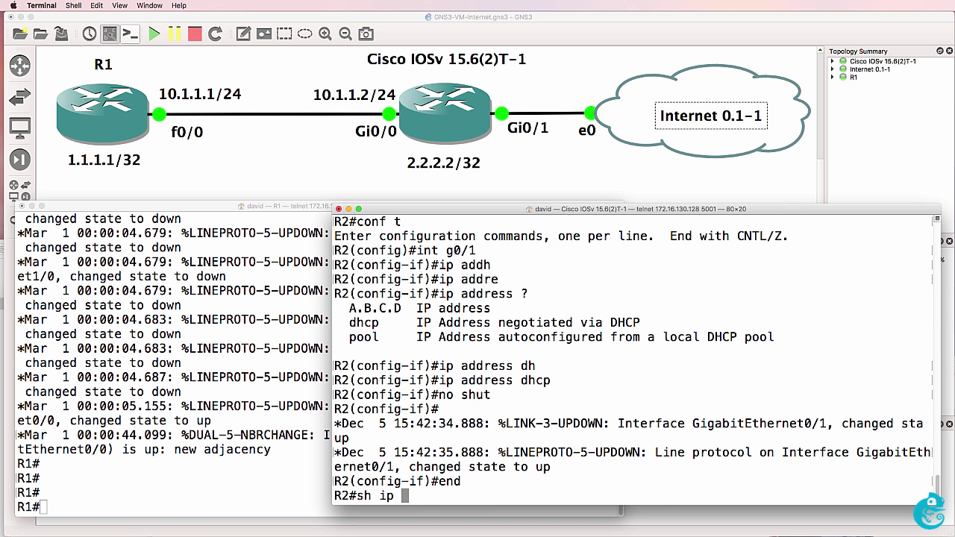
type("int r")
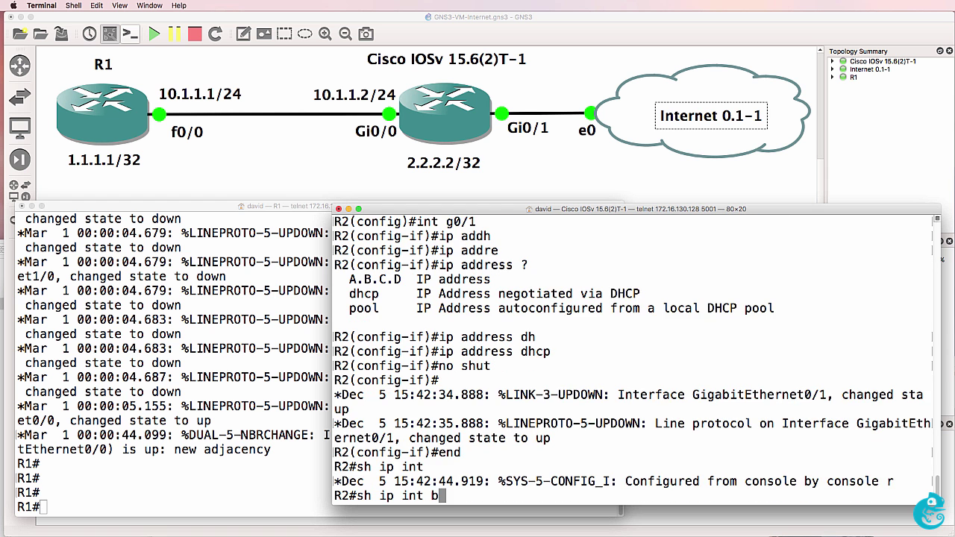
type("ri")
key("Tab")
key("Return")
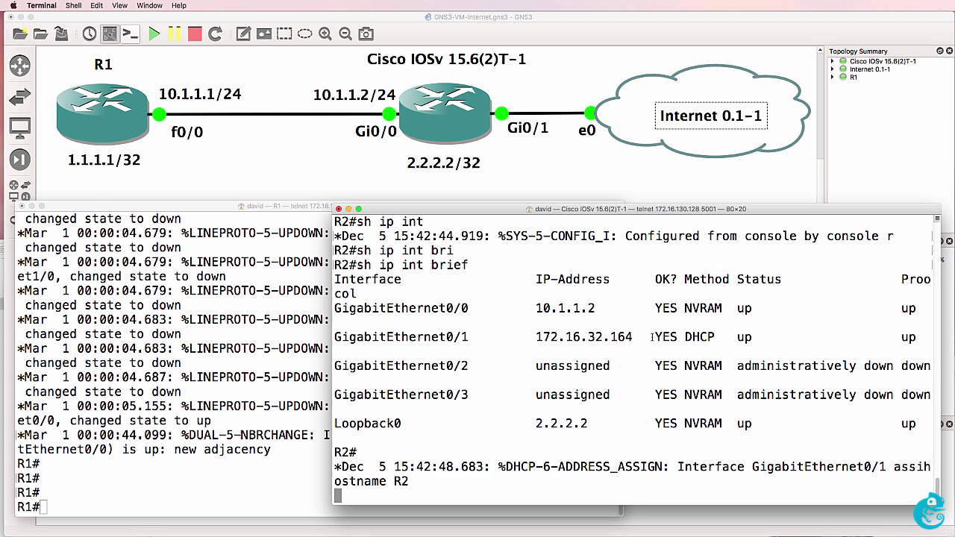
left_click_drag(528, 337, 720, 336)
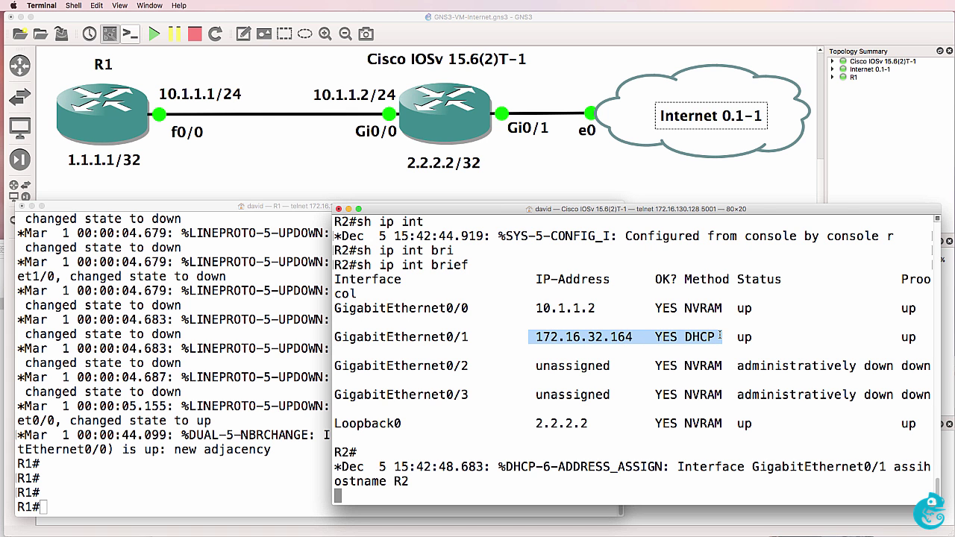
Step: Show R2's routing table, marking the default route and gateway of last resort 172.16.32.1
key("Return")
type("sh ip rout")
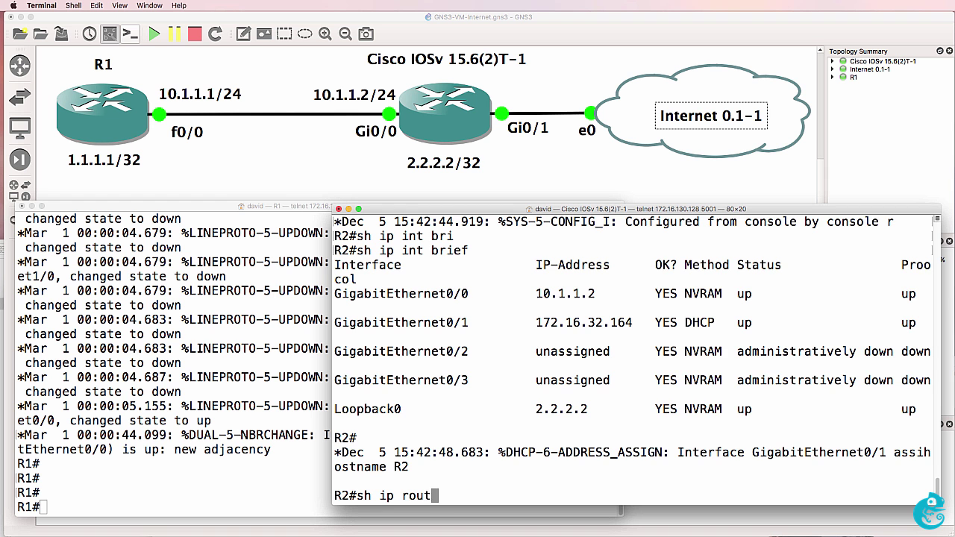
key("Return")
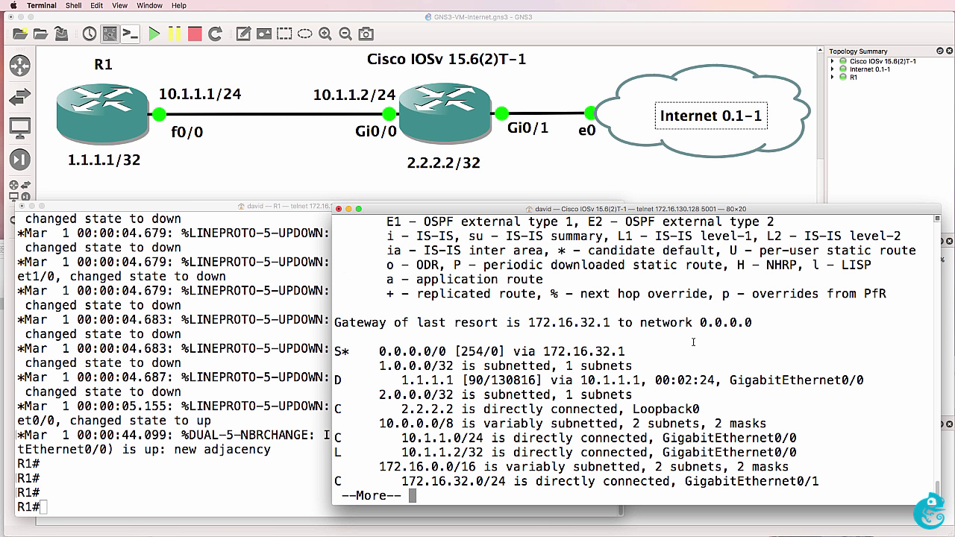
left_click_drag(693, 342, 694, 362)
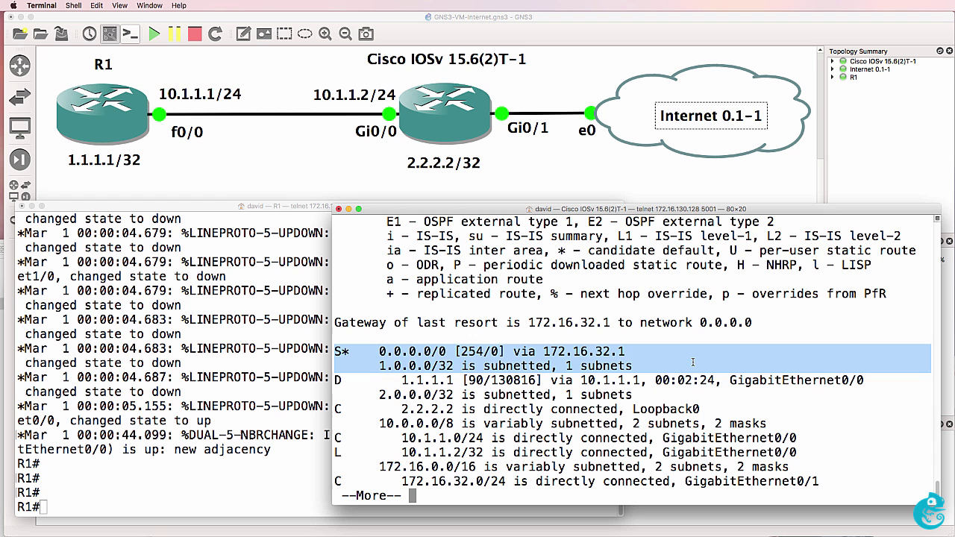
left_click_drag(528, 323, 617, 322)
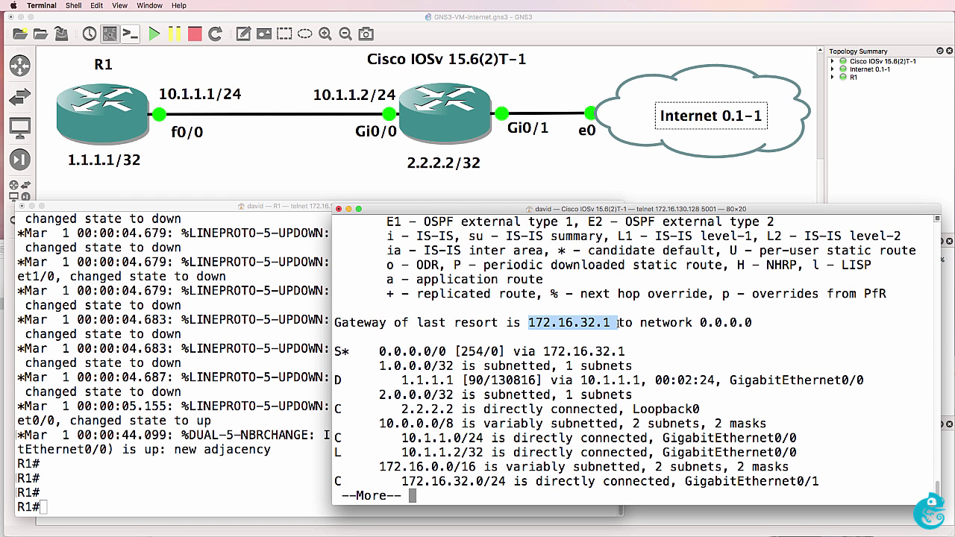
key("Return")
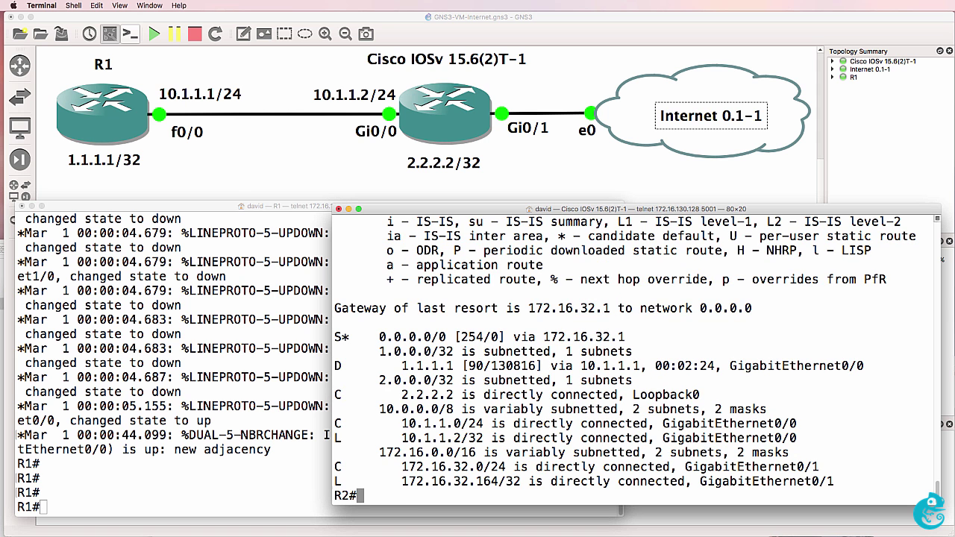
type("ping www.google.com")
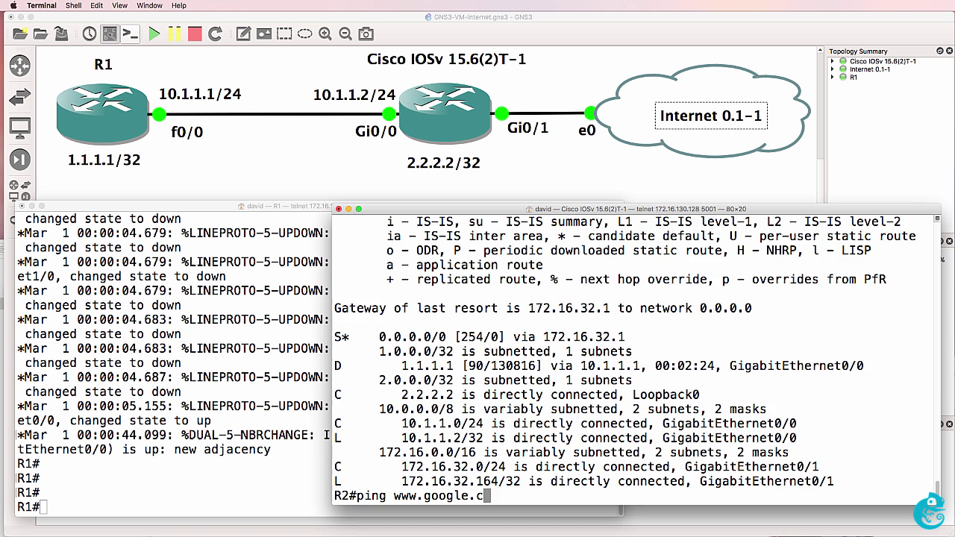
key("Return")
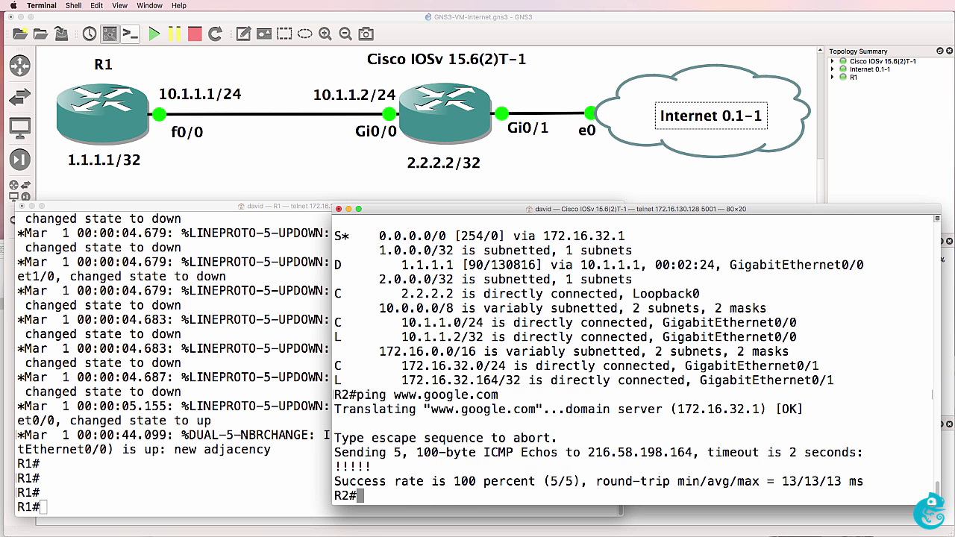
type("ping cisco.com")
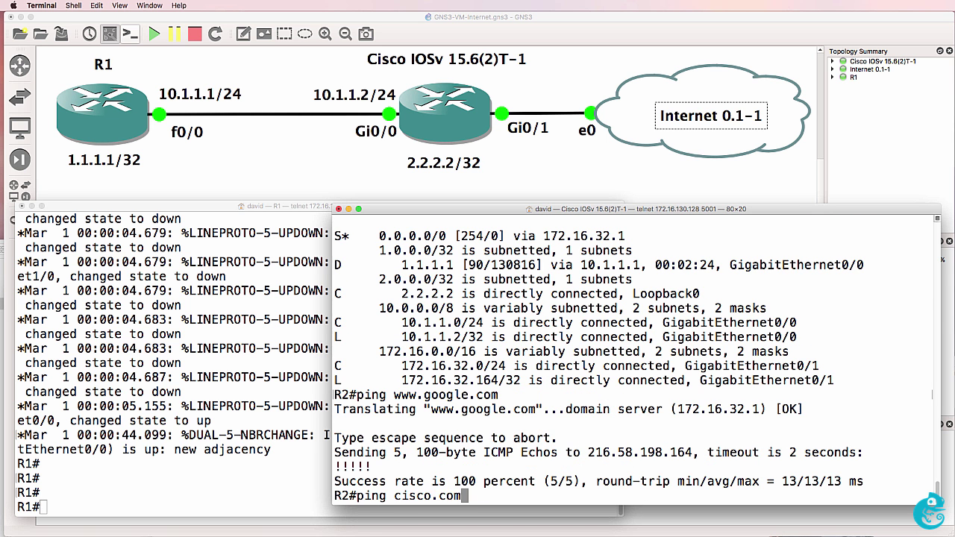
key("Return")
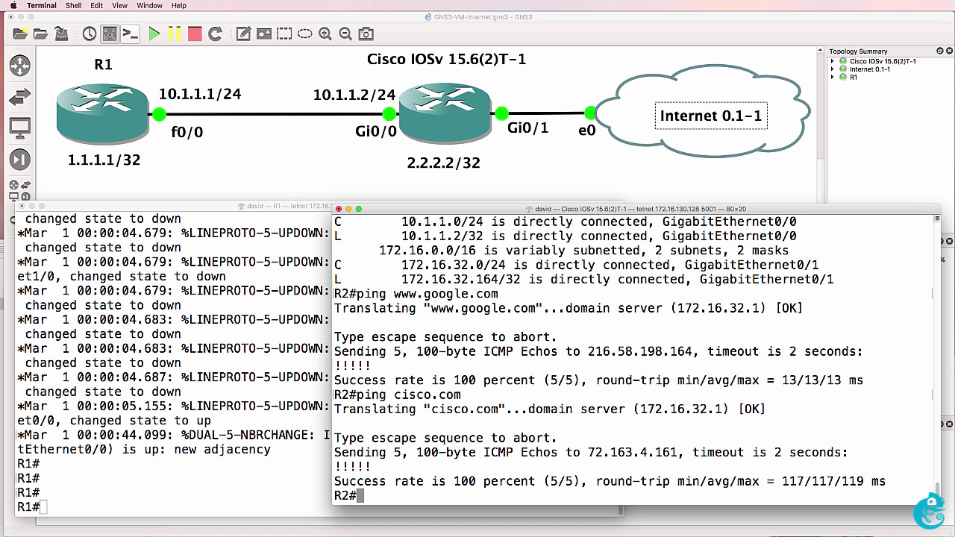
Step: Show R2's g0/1 running config, highlighting the 'ip address dhcp' line
type("sh run int ")
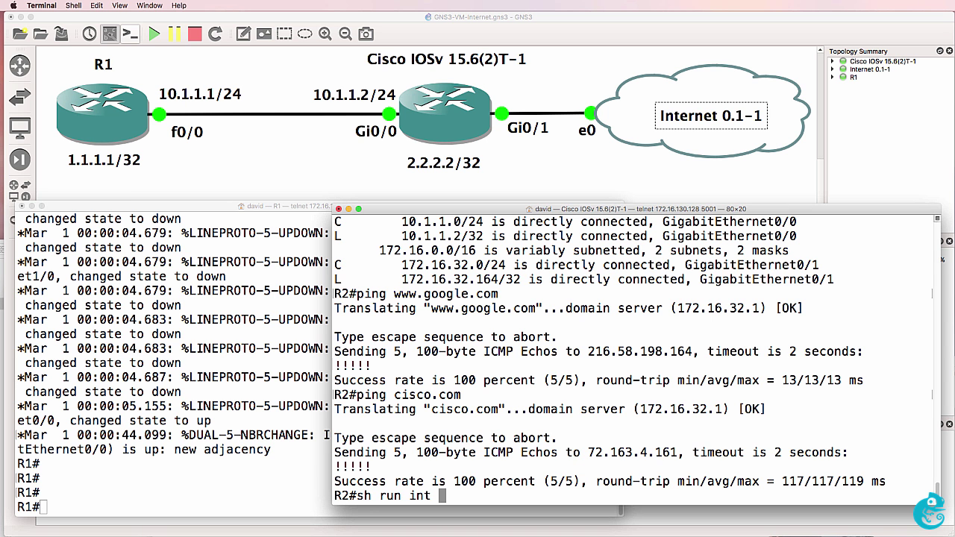
type("g0/1")
key("Return")
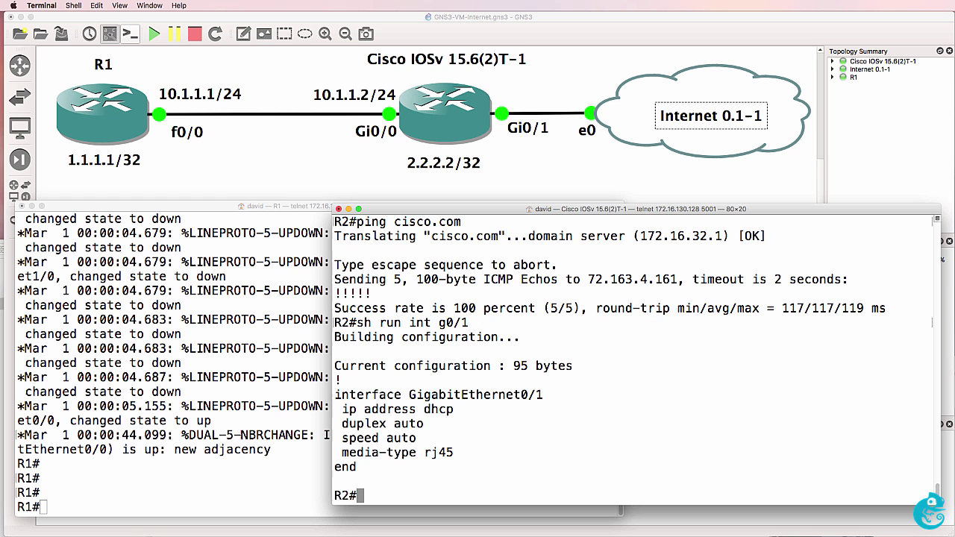
left_click_drag(342, 409, 476, 409)
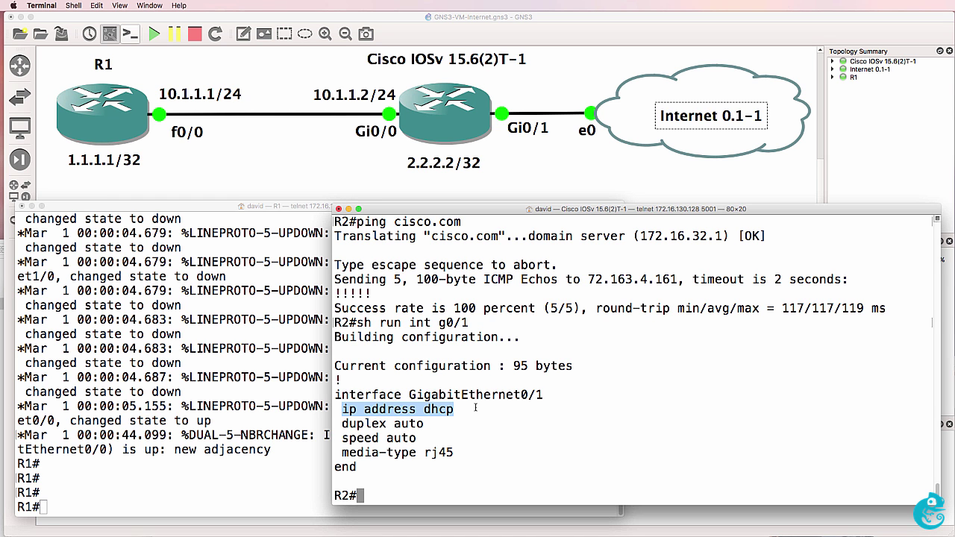
Step: Run 'sh ip route' on R1, highlighting 'Gateway of last resort is not set', then return to R2
left_click(184, 433)
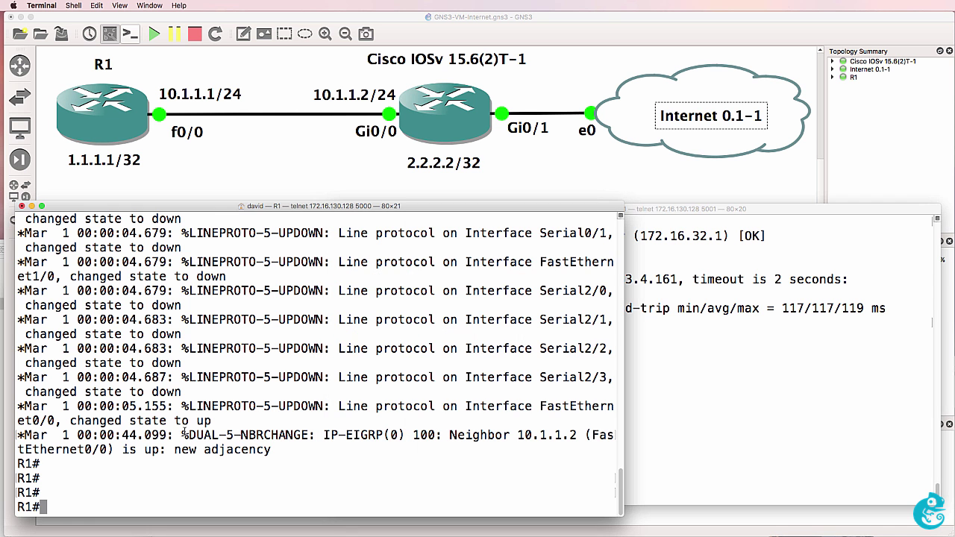
type("sh ip route")
key("Return")
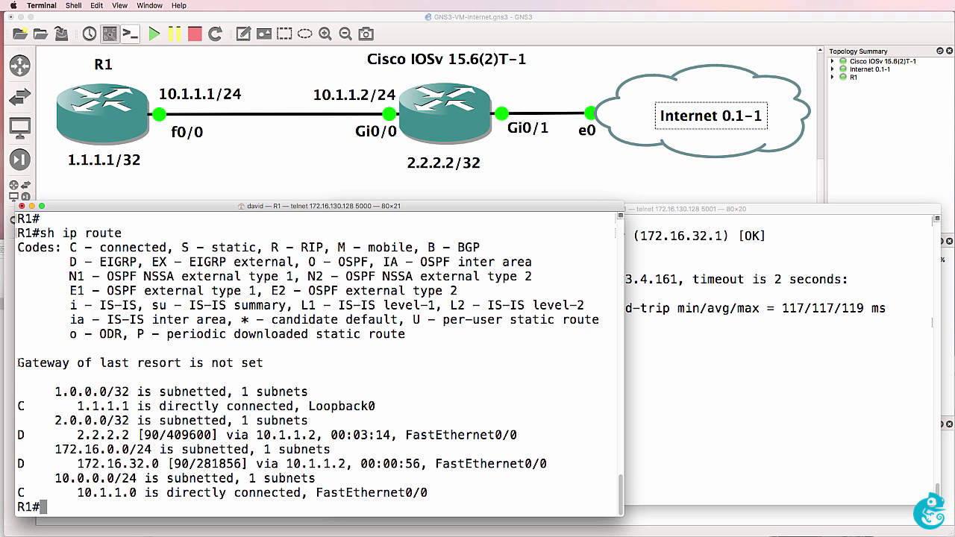
triple_click(302, 366)
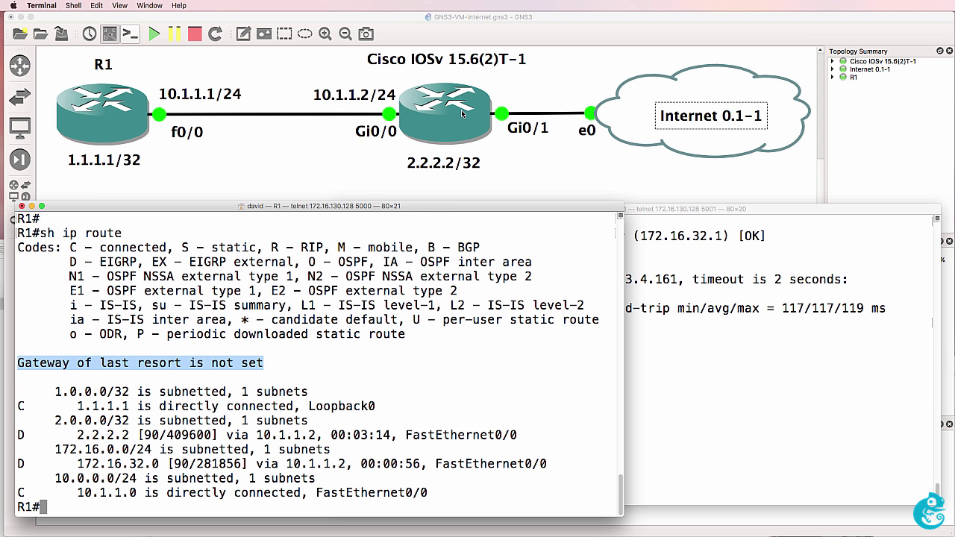
left_click(703, 309)
Step: Enter R2's 'router eigrp 100' configuration and start, then clear, a redistribute static command
type("conf t")
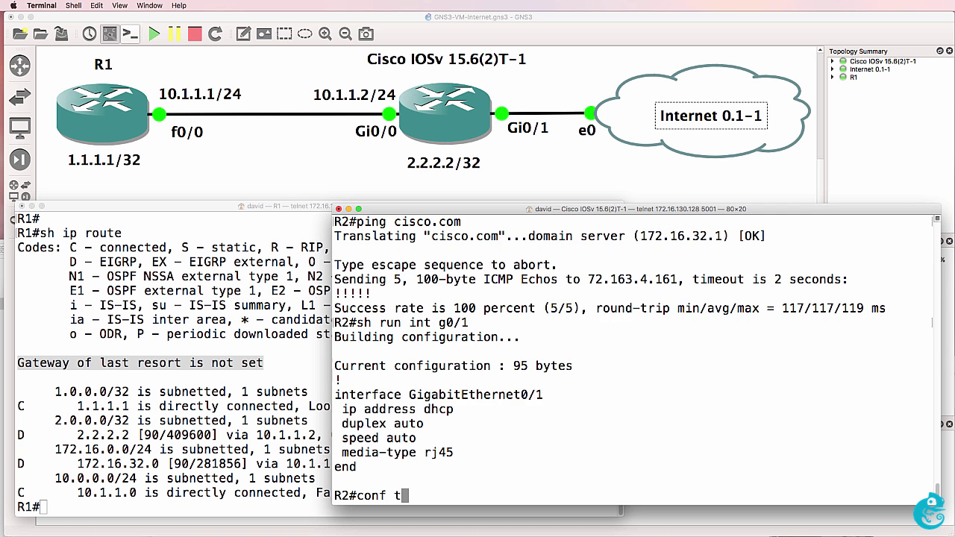
key("Return")
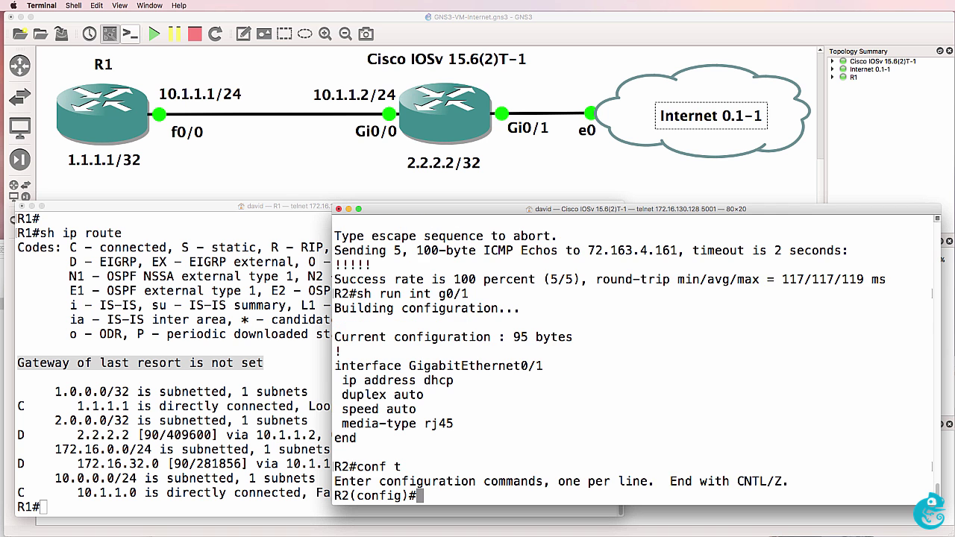
type("router eigrp 100")
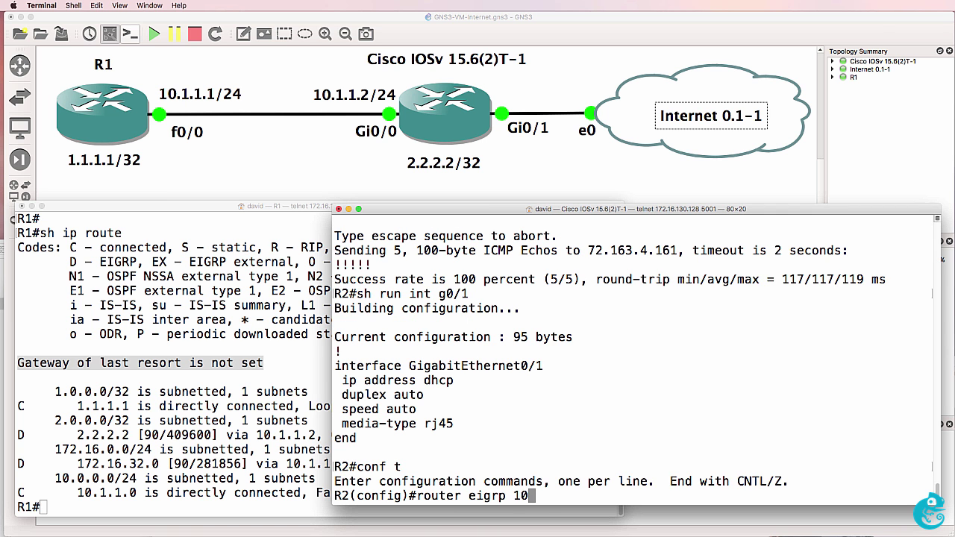
key("Return")
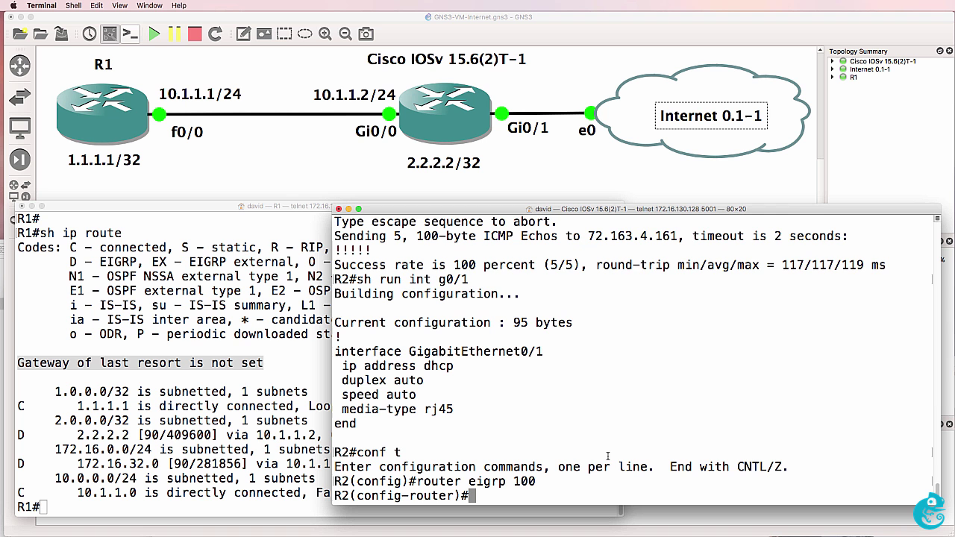
type("red")
key("Tab")
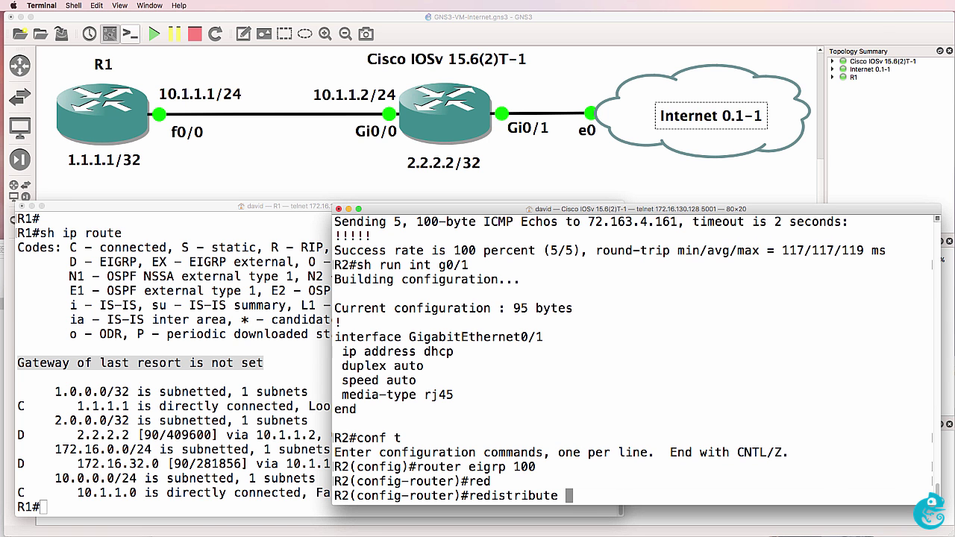
type("st")
key("Tab")
type("?")
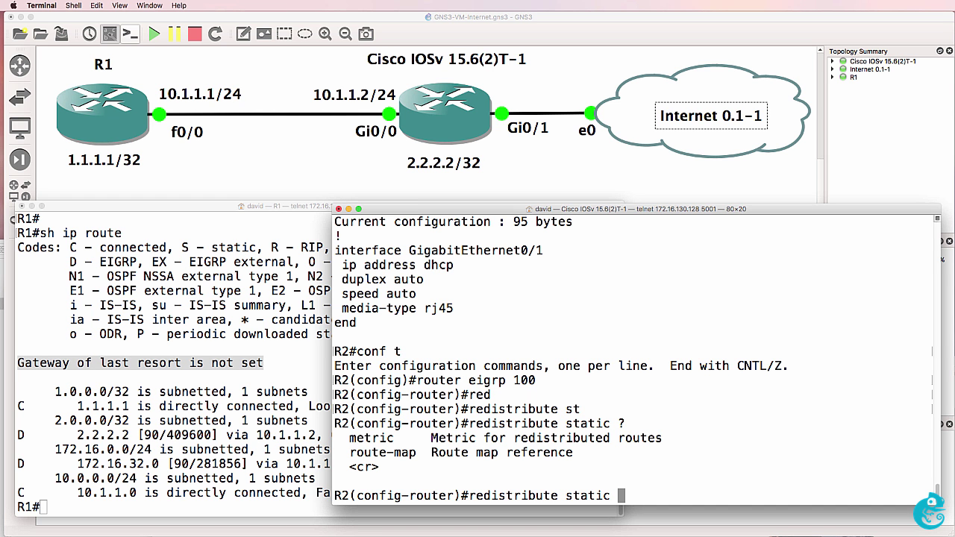
key("BackSpace")
key("BackSpace")
key("BackSpace")
key("BackSpace")
key("BackSpace")
key("BackSpace")
key("BackSpace")
key("BackSpace")
key("BackSpace")
key("BackSpace")
key("BackSpace")
key("BackSpace")
key("BackSpace")
key("BackSpace")
key("BackSpace")
key("BackSpace")
key("BackSpace")
key("BackSpace")
key("BackSpace")
key("BackSpace")
Step: Check R2's 'ip route' lines with 'do sh run | i ip route', then apply 'redistribute static'
type("do")
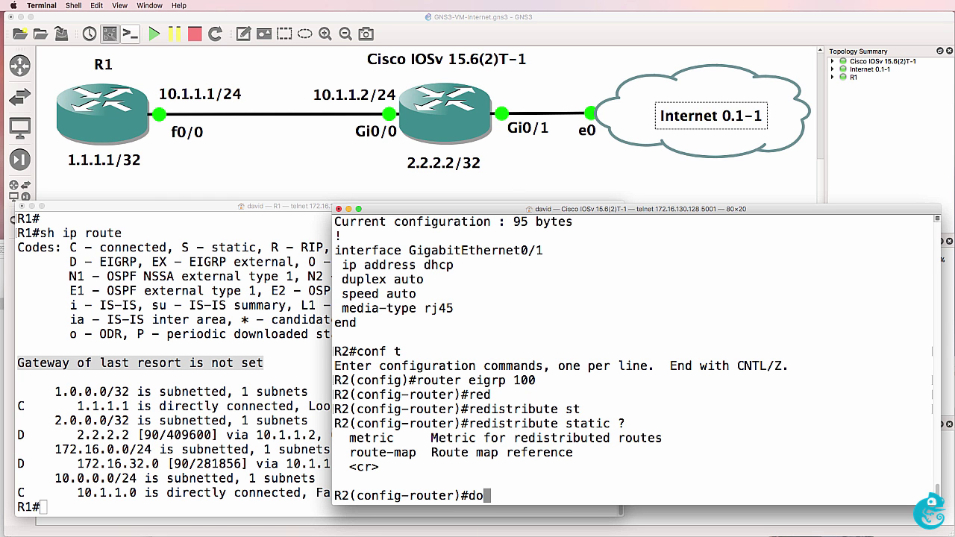
type(" sh run | i ip route")
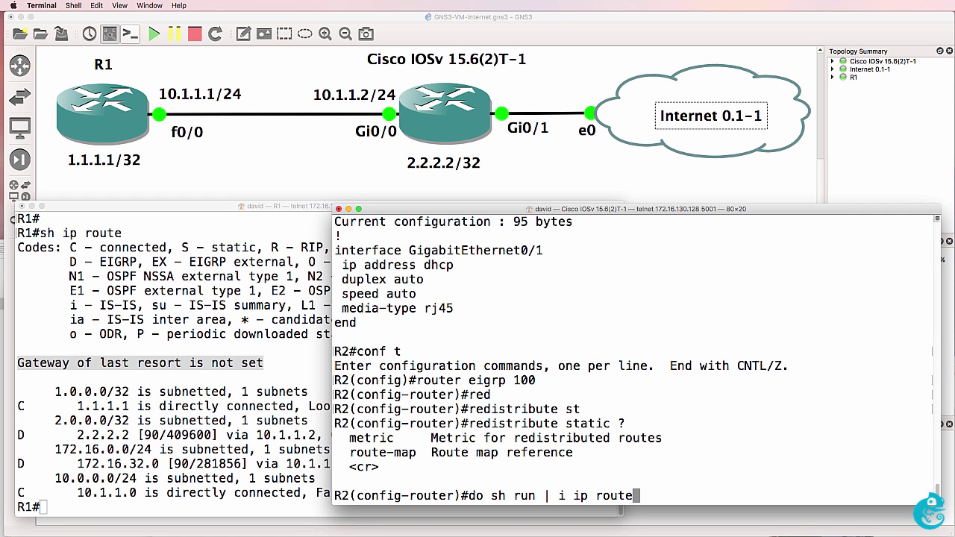
key("Return")
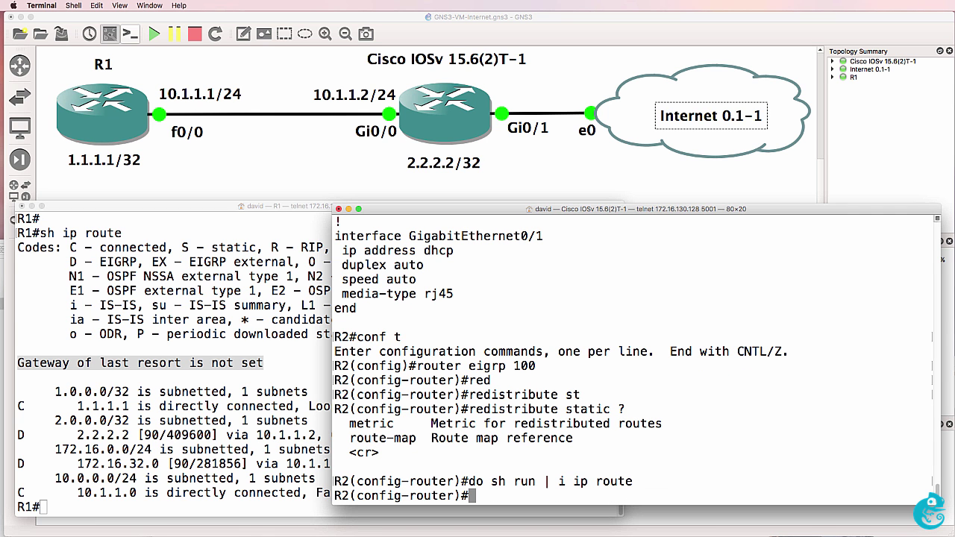
type("re")
key("Tab")
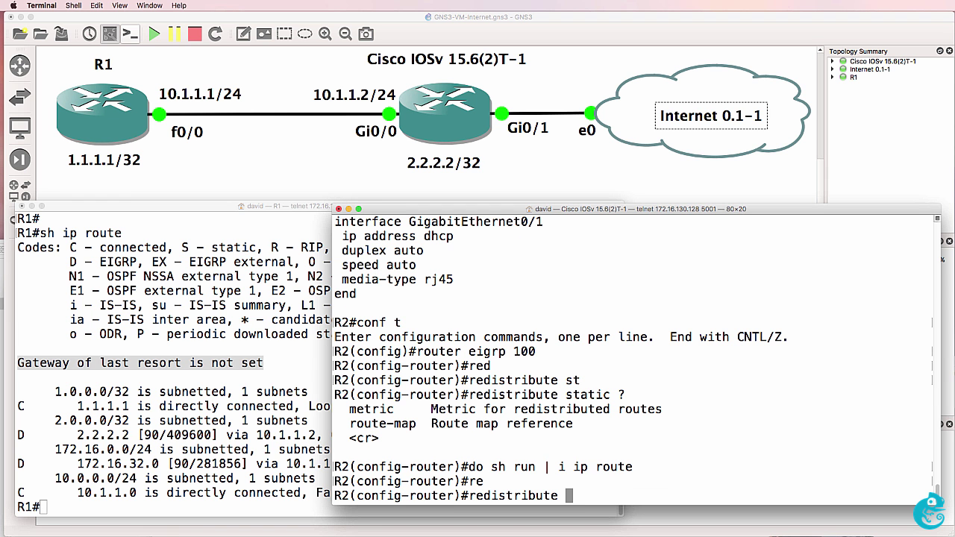
type("?st")
key("Tab")
type("?")
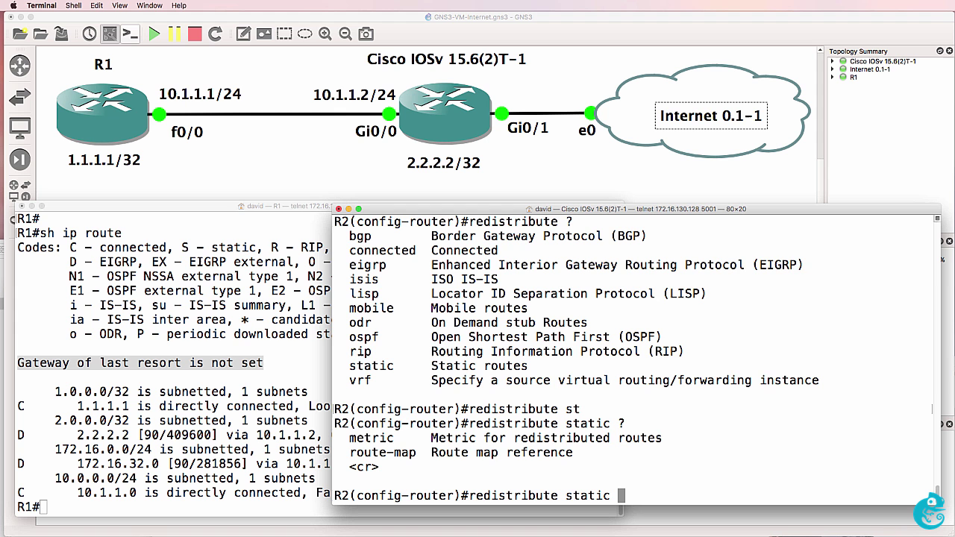
key("Return")
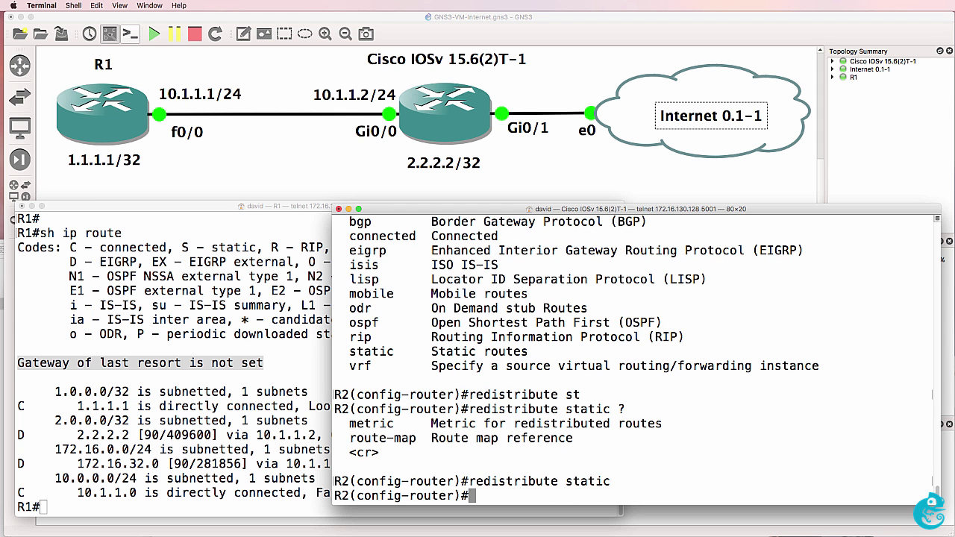
Step: Re-run 'sh ip route' on R1, highlighting the new gateway of last resort 10.1.1.2
left_click(259, 383)
type("s")
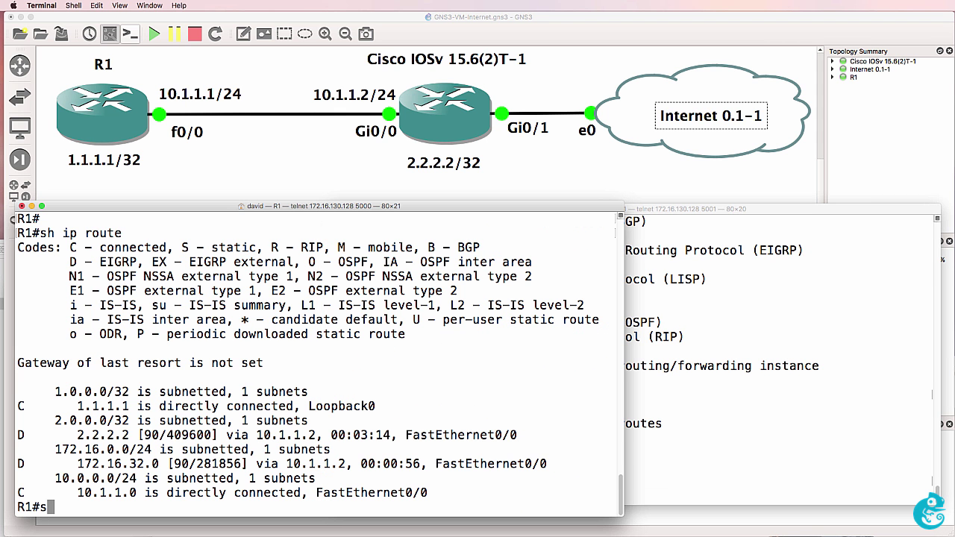
type("h ip route")
key("Return")
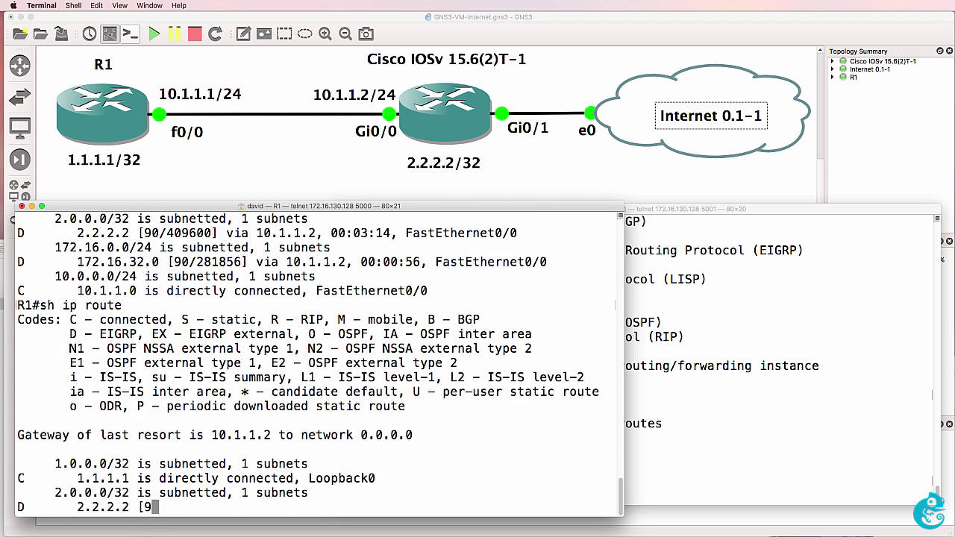
left_click_drag(17, 349, 422, 345)
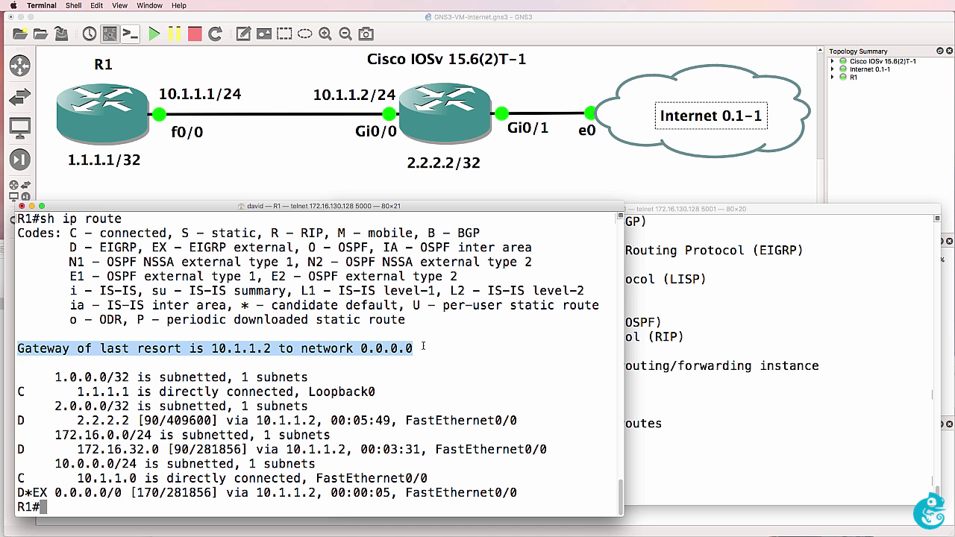
Step: On R2, exit config and review 'sh run | i route' and 'sh run | section eigrp'
key("super+grave")
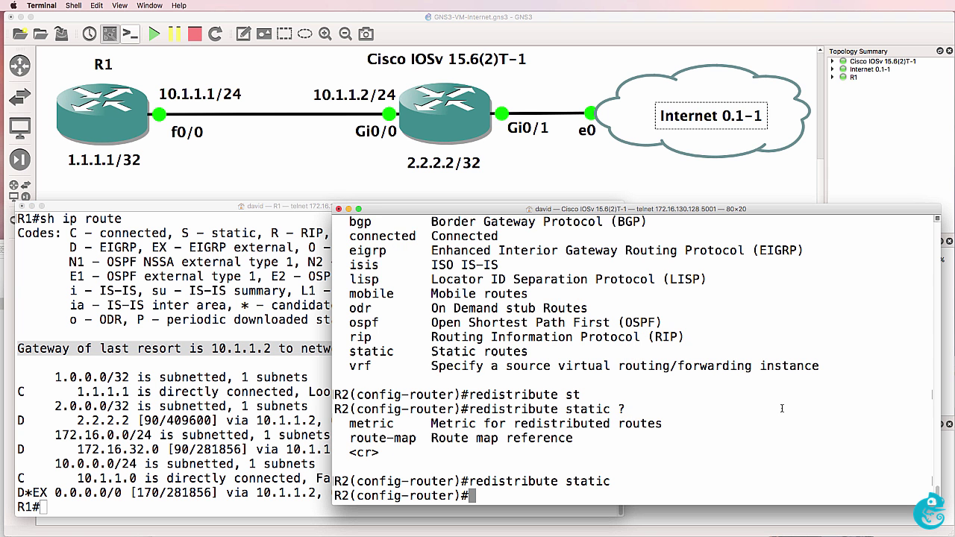
type("end")
key("Return")
type("sh run ")
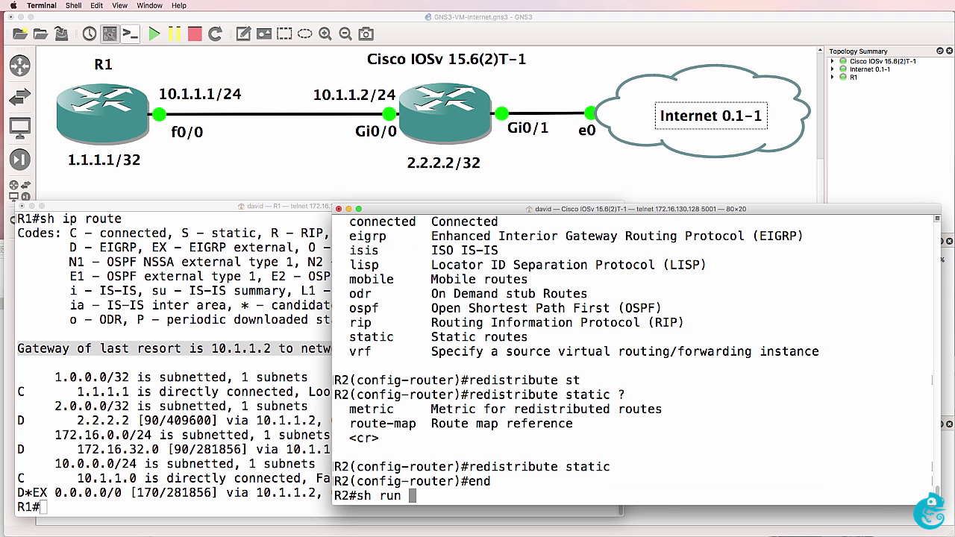
type("| i route")
key("Return")
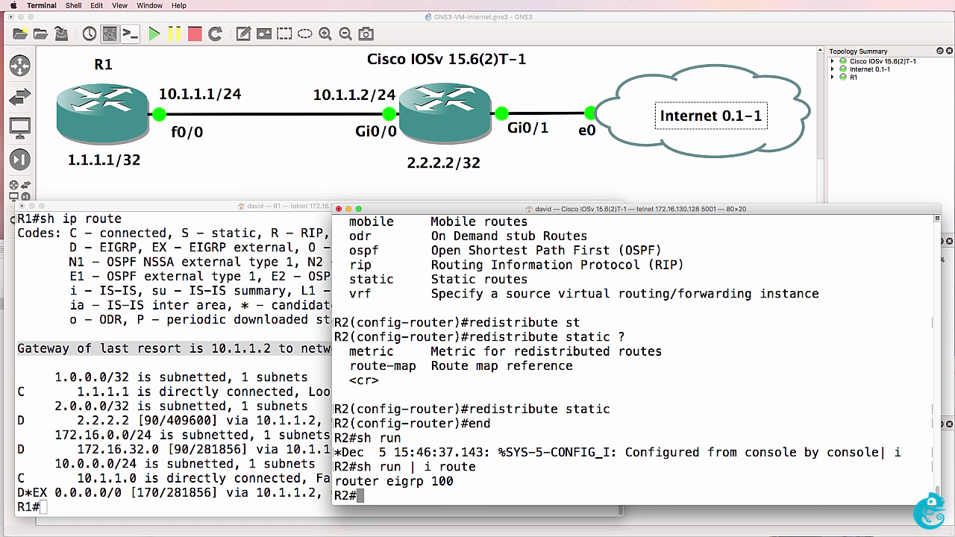
type("sh run | section ")
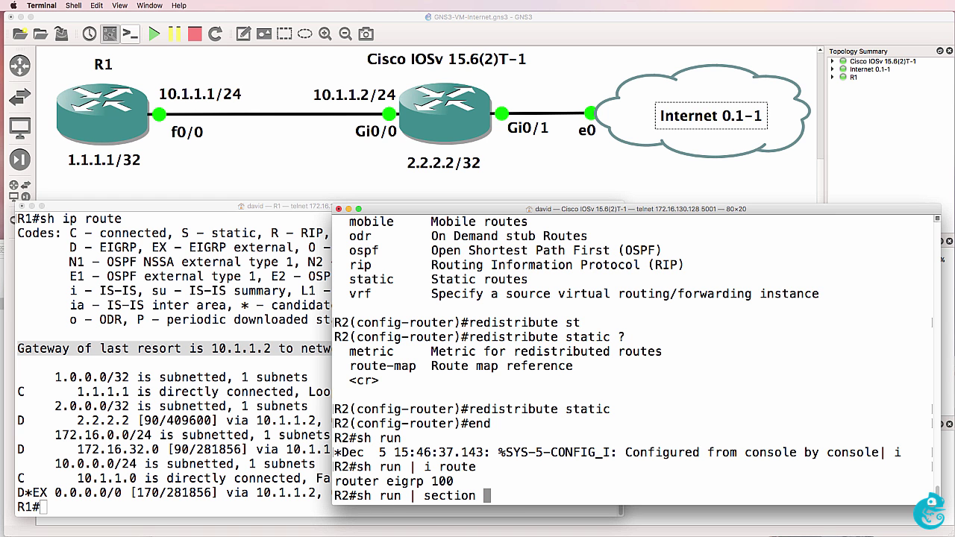
type("eigrp")
key("Return")
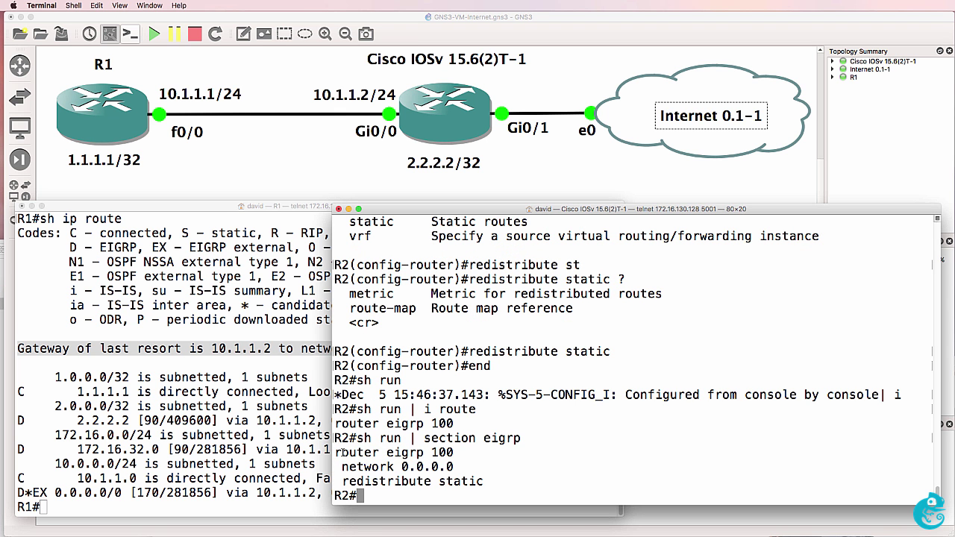
left_click_drag(336, 453, 342, 482)
left_click(342, 481)
Step: Show R2's routing table, highlighting the static default route via 172.16.32.1
type("sh ip route")
key("Return")
key("space")
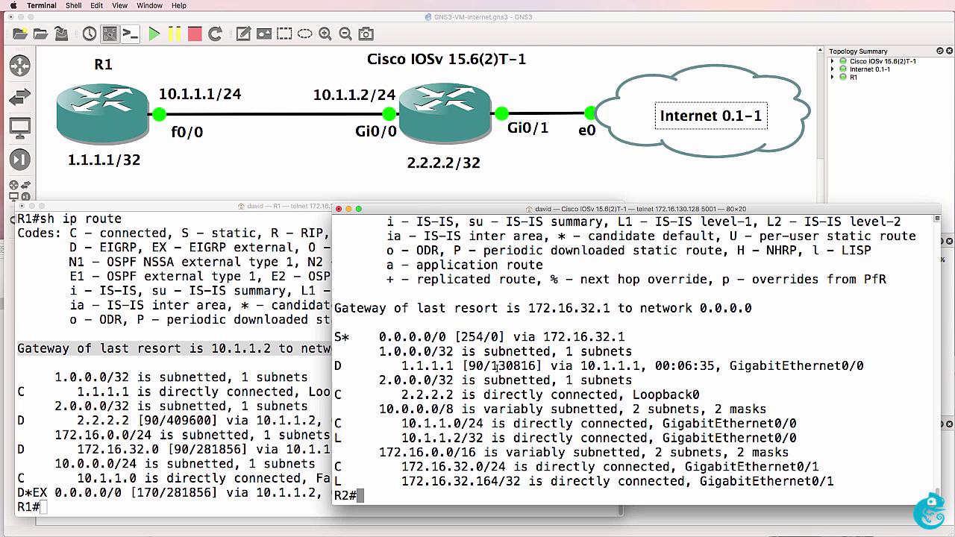
left_click_drag(335, 337, 662, 340)
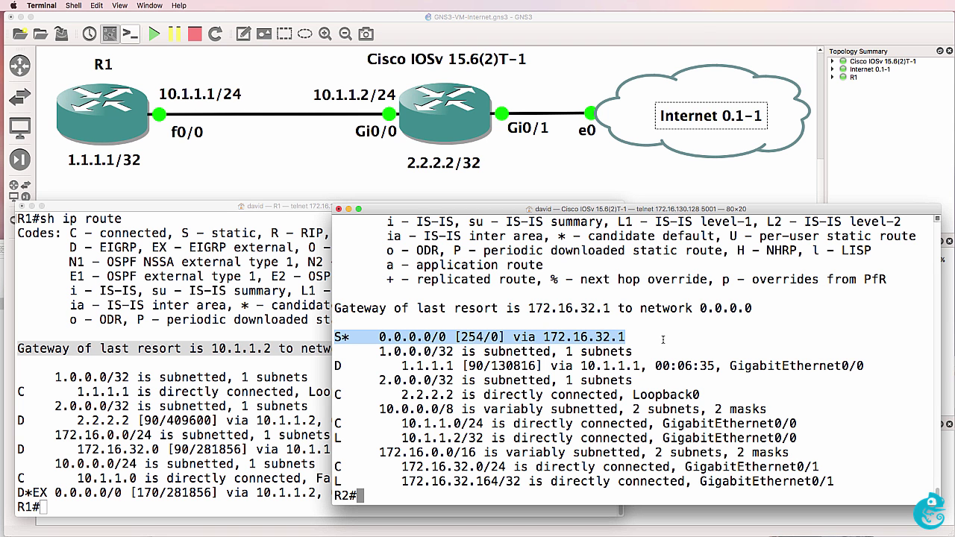
left_click(132, 496)
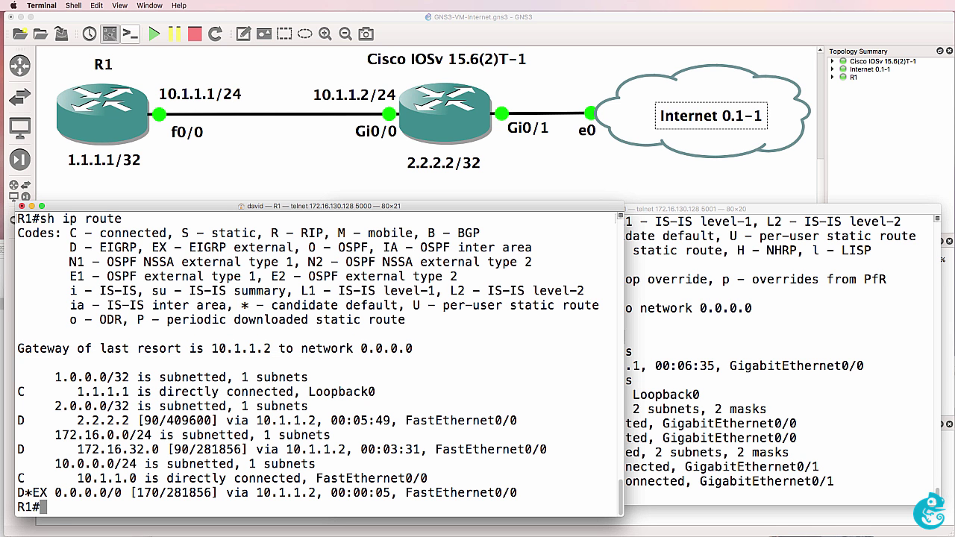
type("ping www.google")
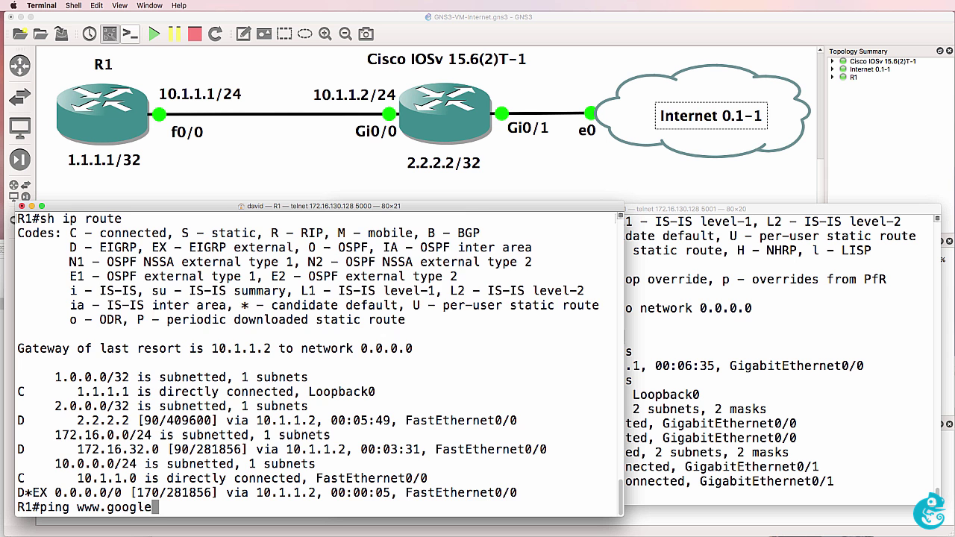
type(".com")
key("Return")
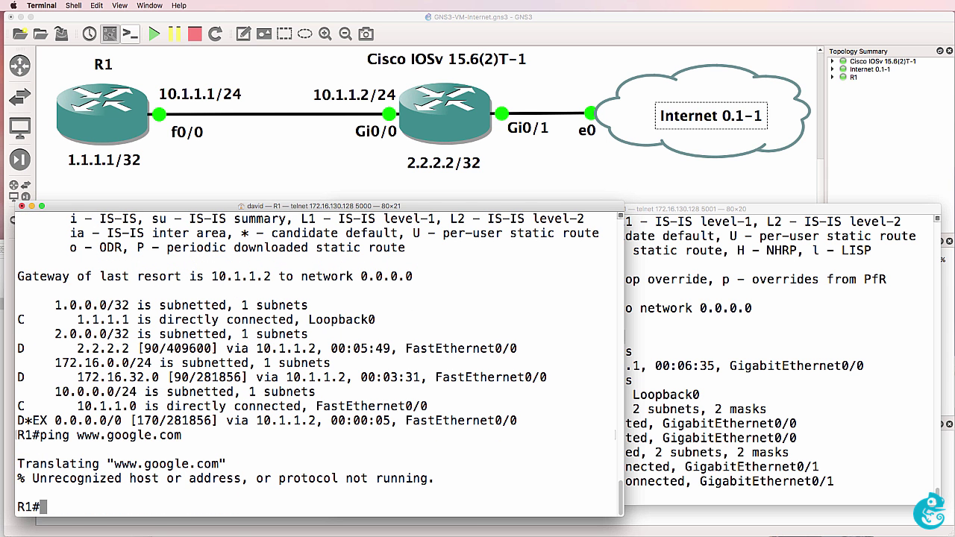
type("conf t")
key("Return")
type("ip domain")
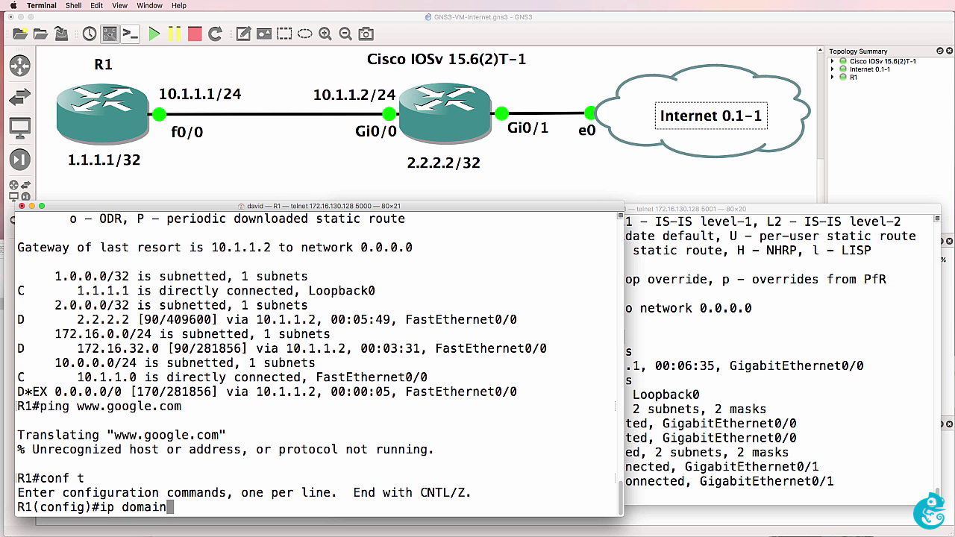
type("-lookup")
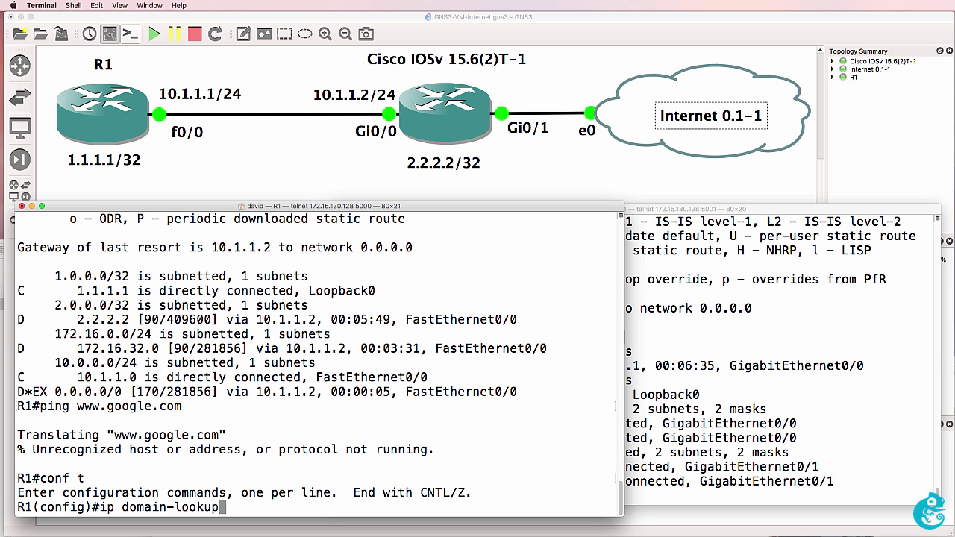
key("Return")
type("end")
key("Return")
key("Up")
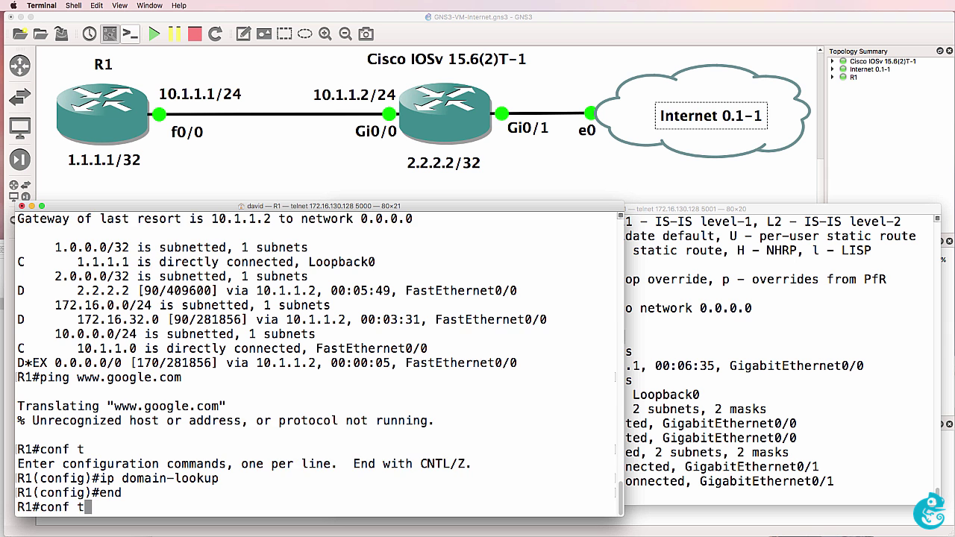
key("Up")
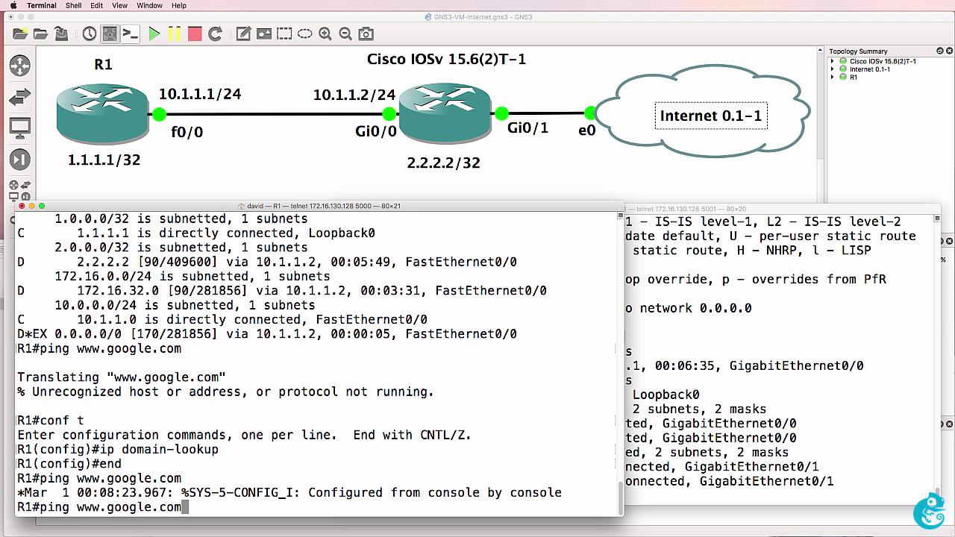
key("Return")
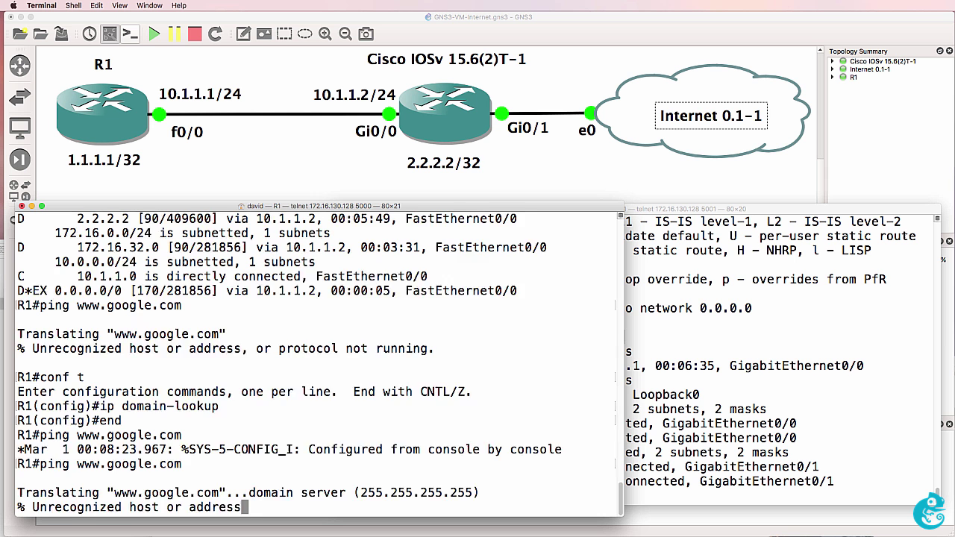
type("conf t")
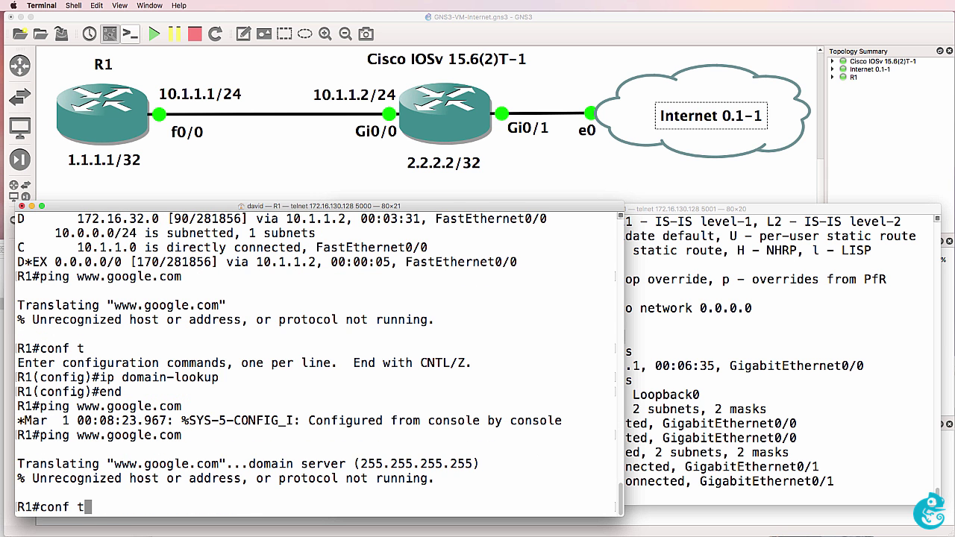
key("Return")
type("ip ")
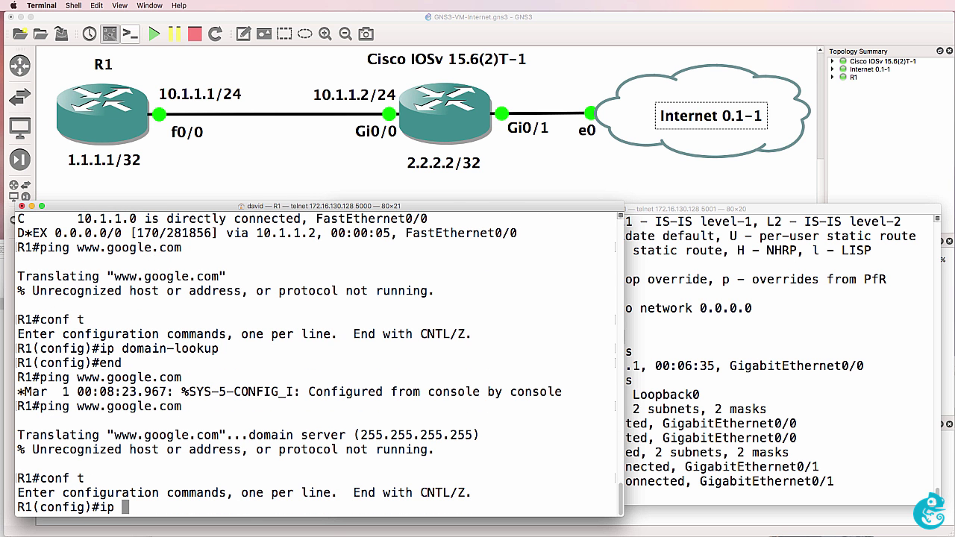
type("name")
key("Tab")
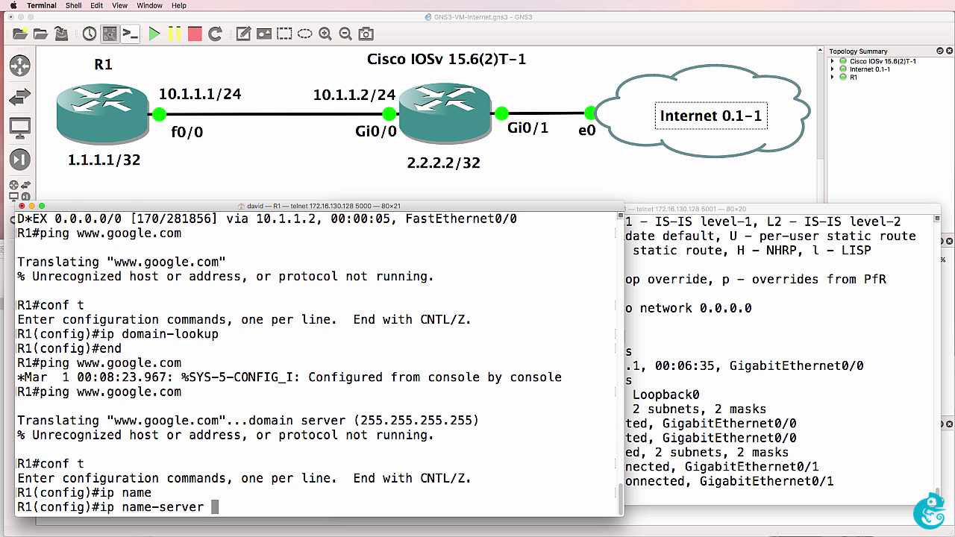
type("8.8.8.8")
key("Return")
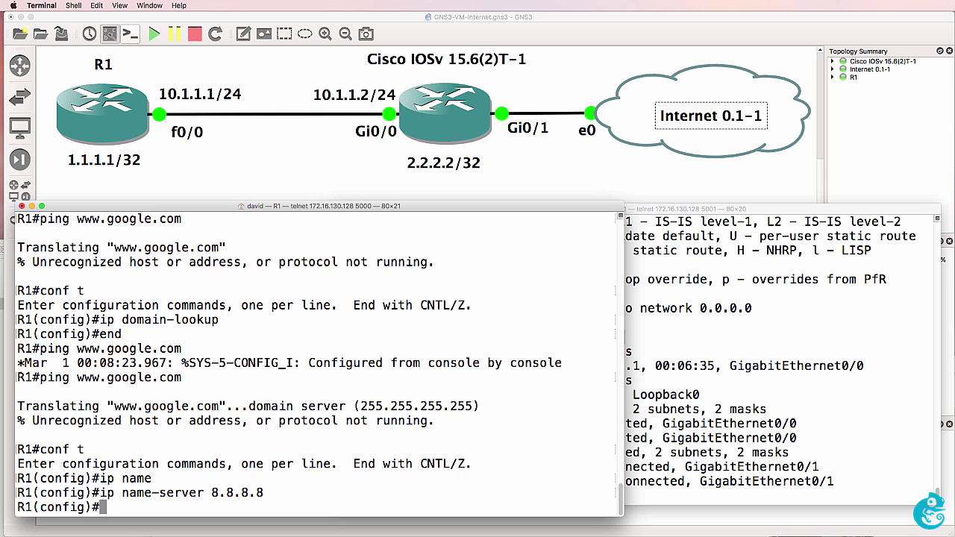
type("end")
key("Return")
key("Up")
key("Up")
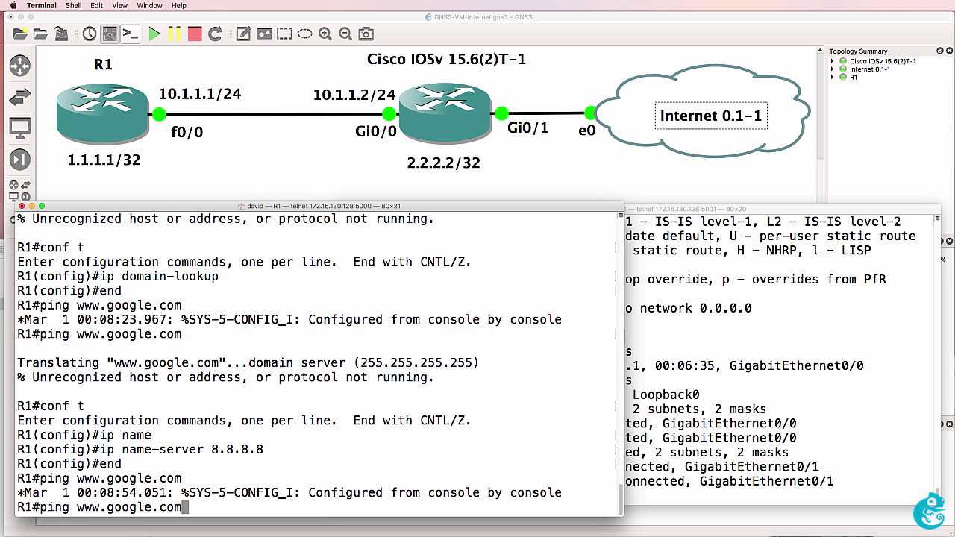
key("Return")
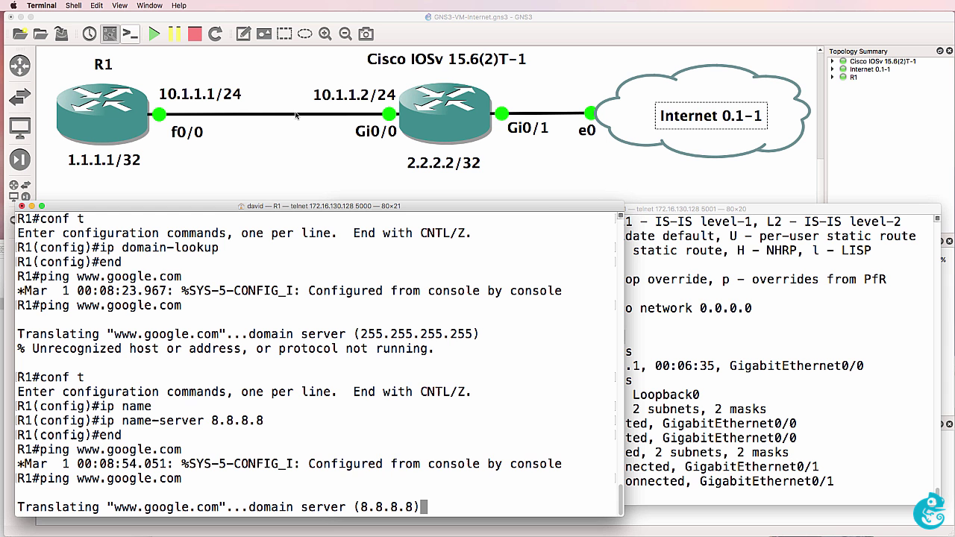
Step: Enter configuration mode on R2 and mark interface g0/1 as ip nat outside
left_click(686, 266)
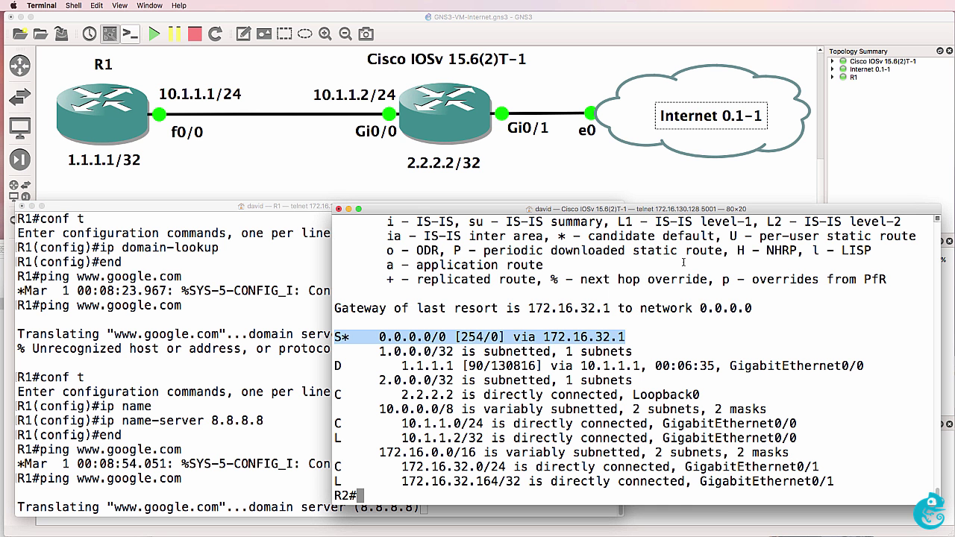
type("conf t")
key("Return")
type("int ")
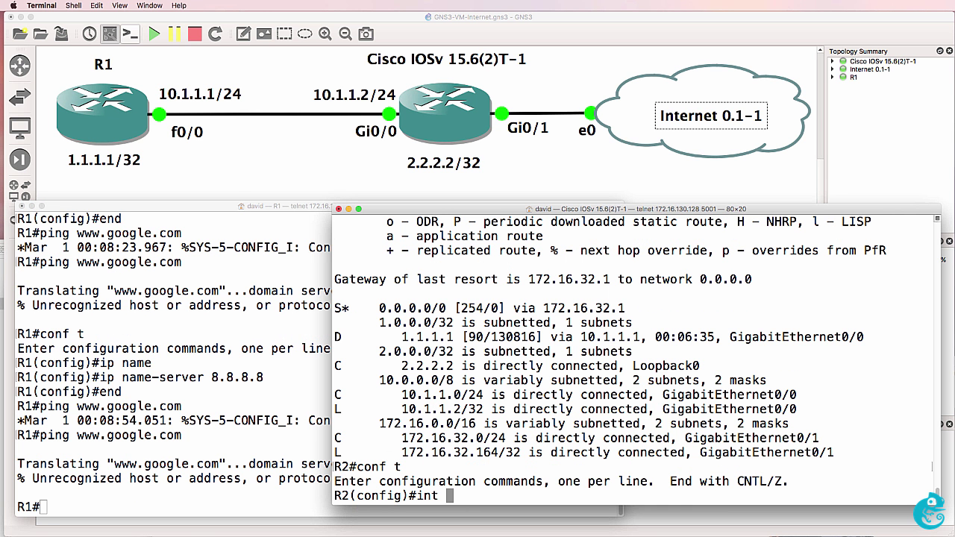
type("g0/1")
key("Return")
type("ip")
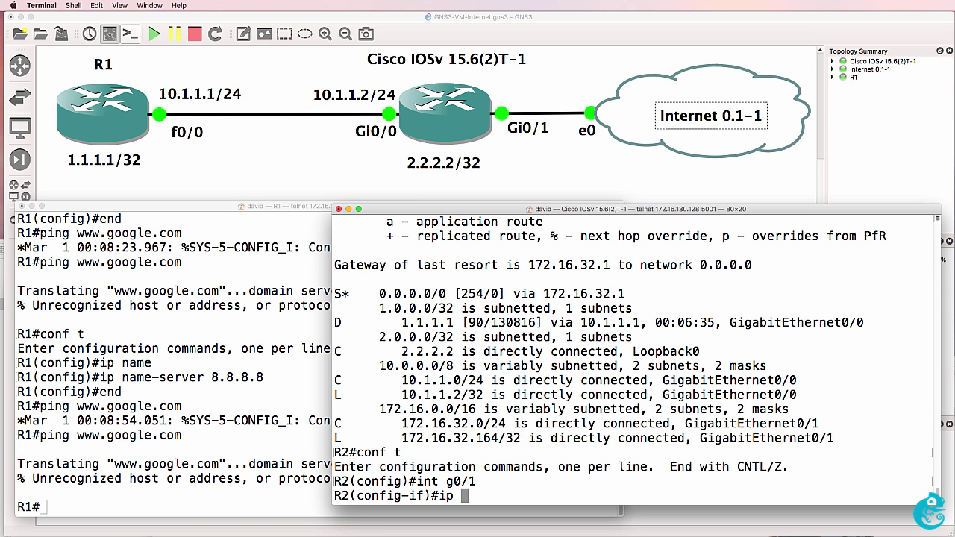
type("nat out")
key("Tab")
key("Return")
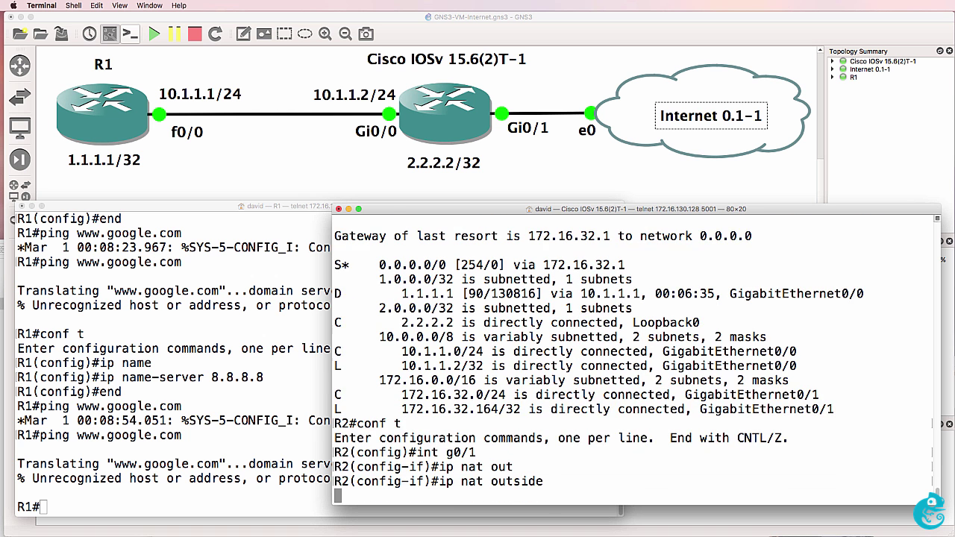
key("Return")
key("Return")
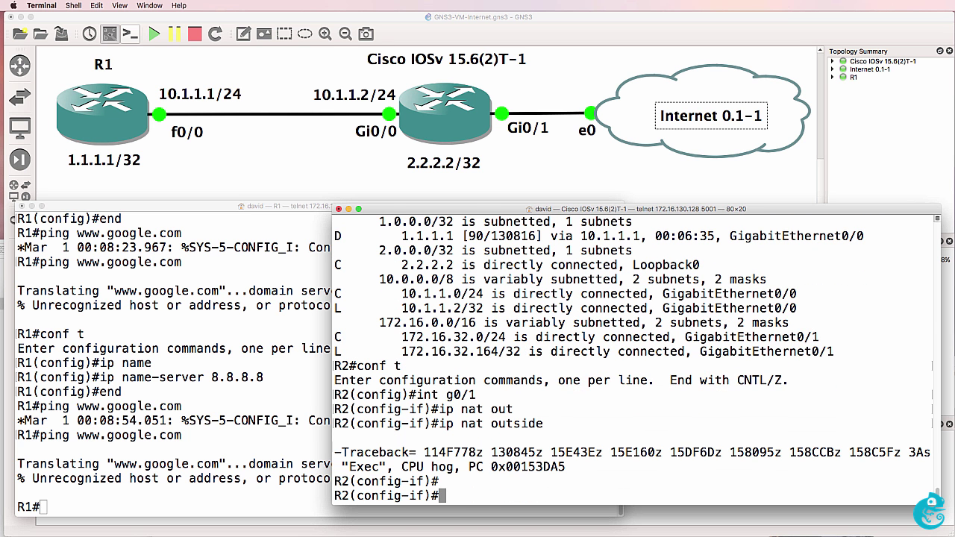
Step: Mark interface g0/0 as ip nat inside and return to global configuration mode
type("int g")
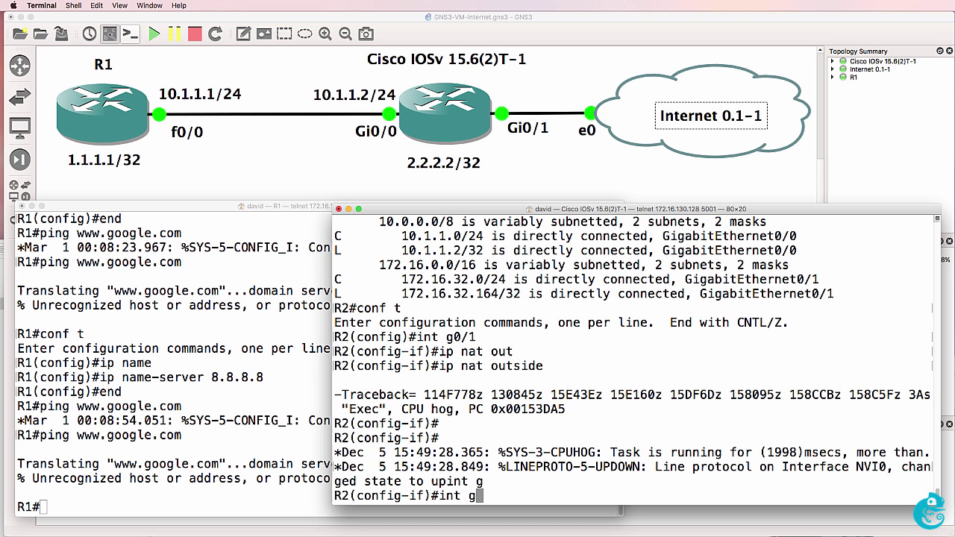
type("0/0")
key("Return")
type("ip")
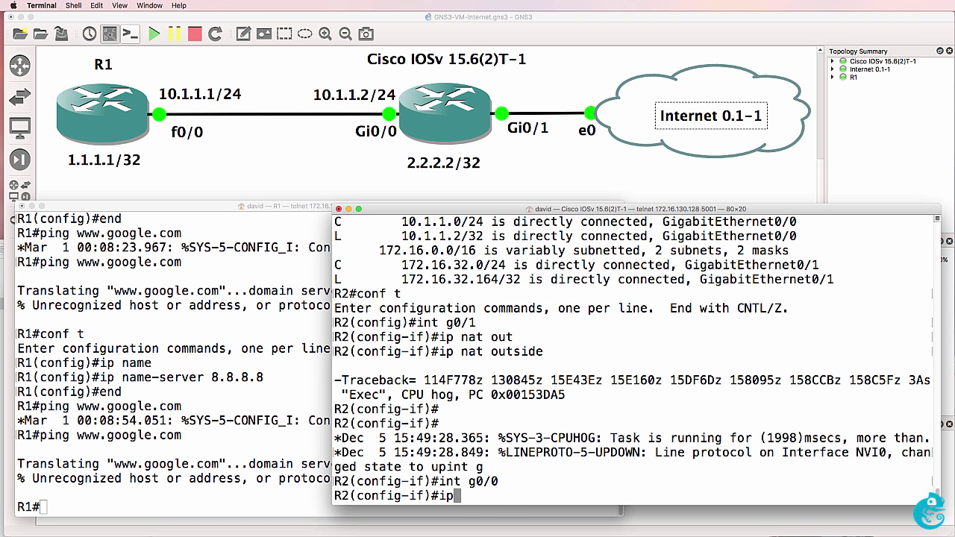
type(" nat ins")
key("Tab")
key("Return")
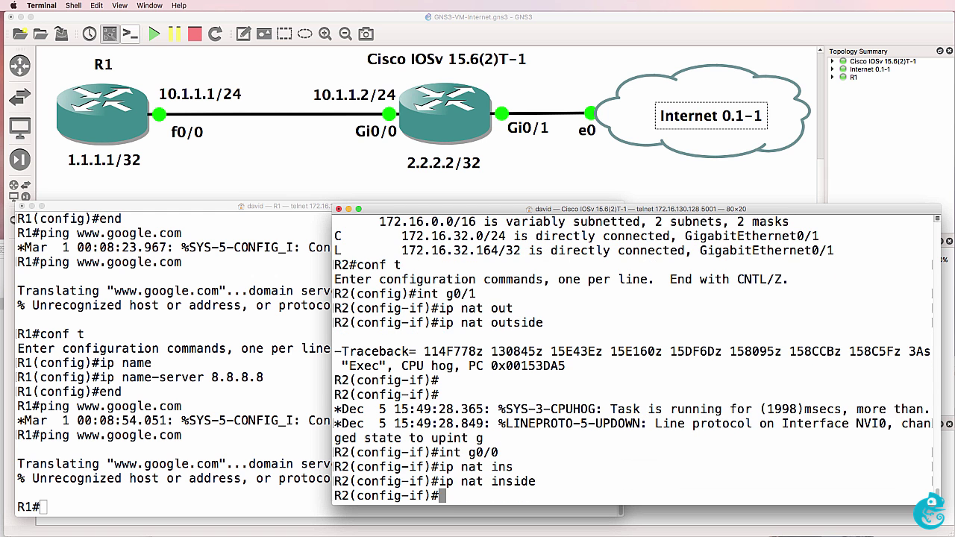
type("exit")
key("Return")
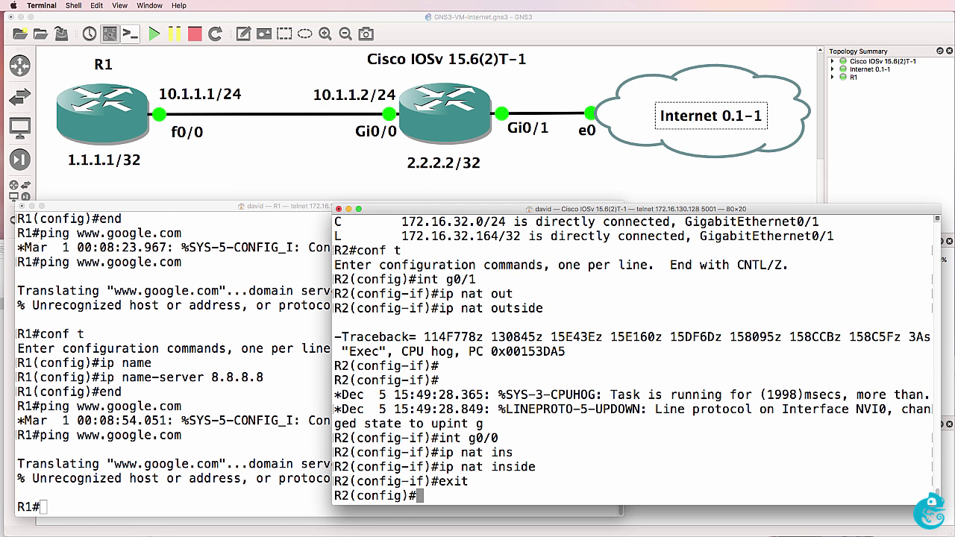
Step: Save R2's running configuration with do wr
type("do wr")
key("Return")
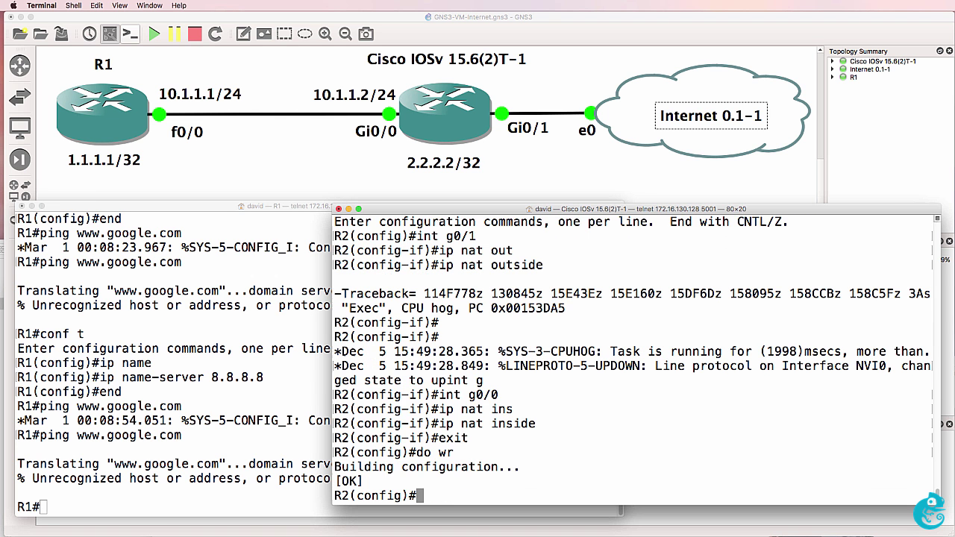
key("Return")
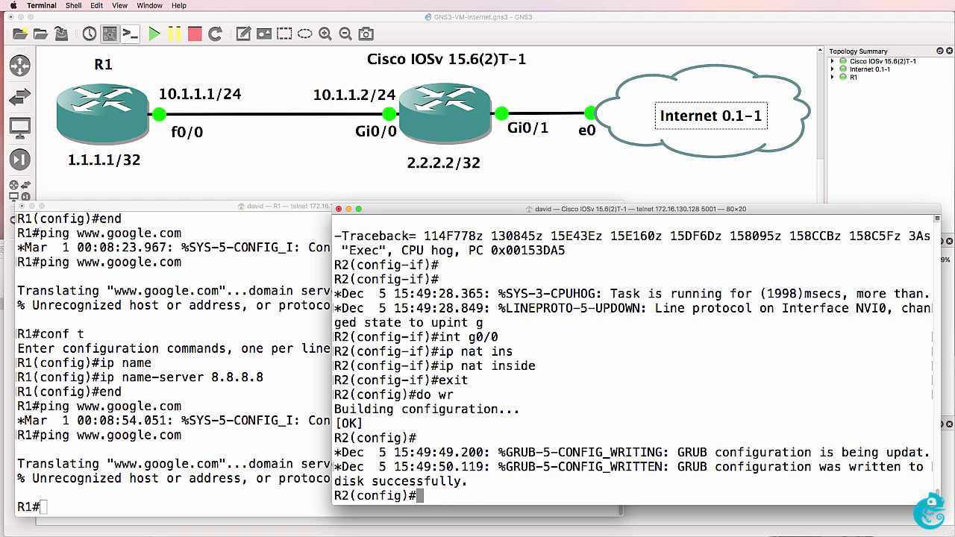
key("Return")
Step: Add ip nat inside source list 1 interface g0/1 overload on R2
type("ip nat ins")
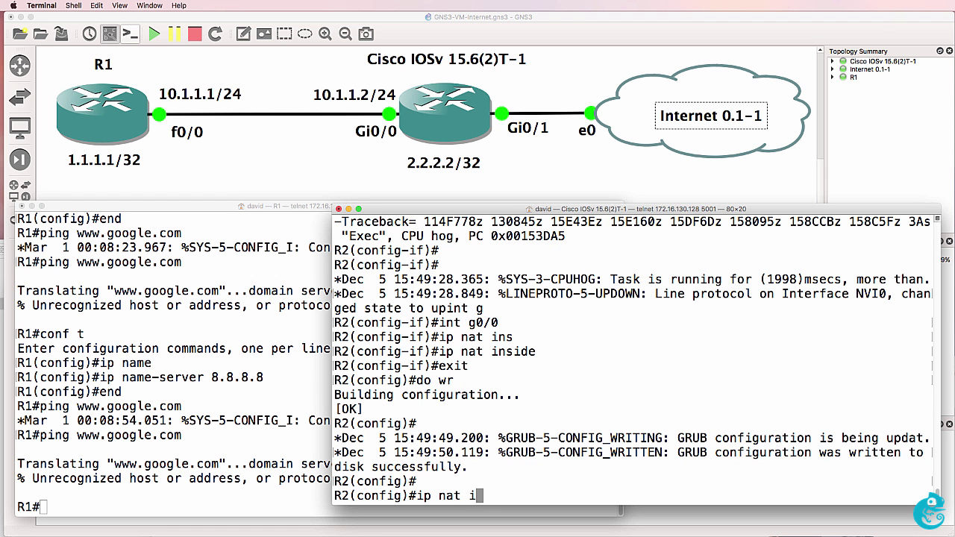
key("Tab")
type("sou")
key("Tab")
type("l")
key("Tab")
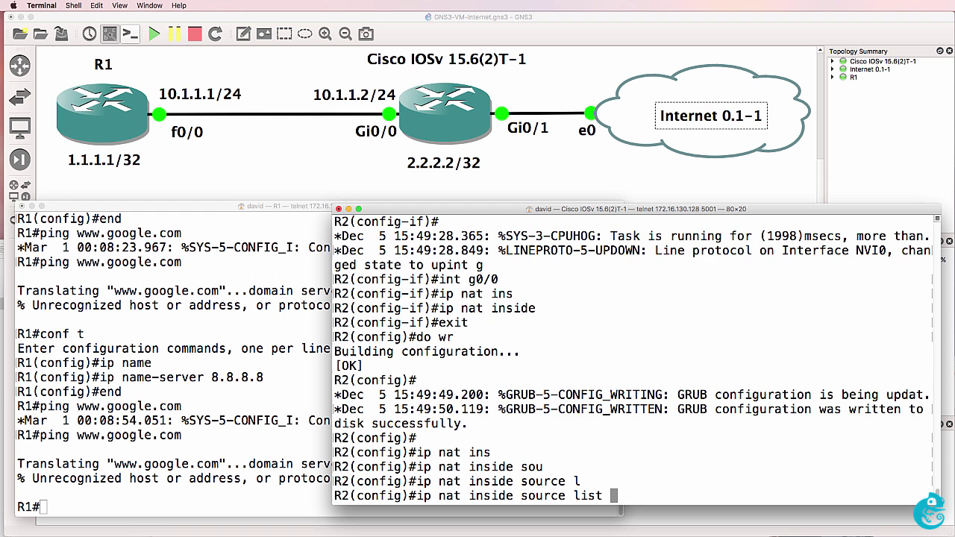
type("1 ?")
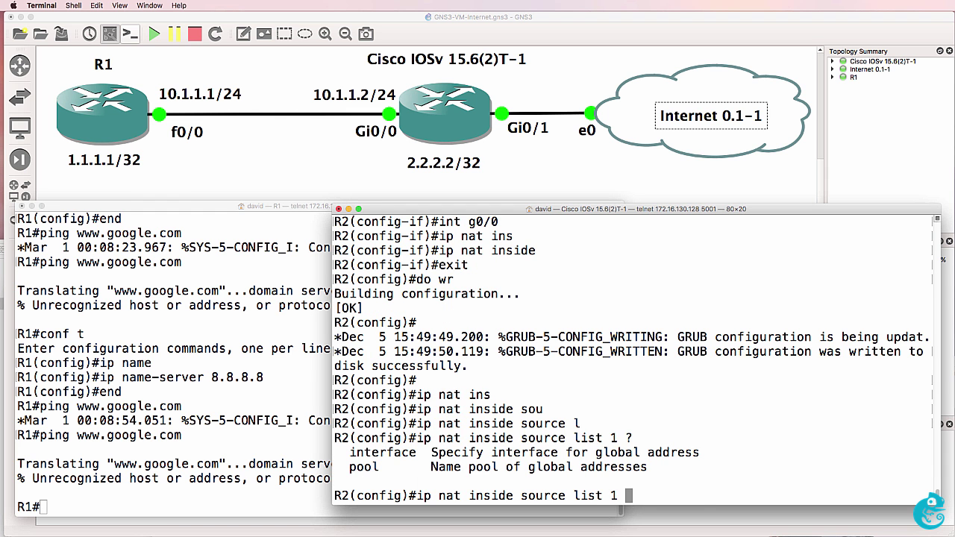
type("in")
key("Tab")
type("g0/1 ?")
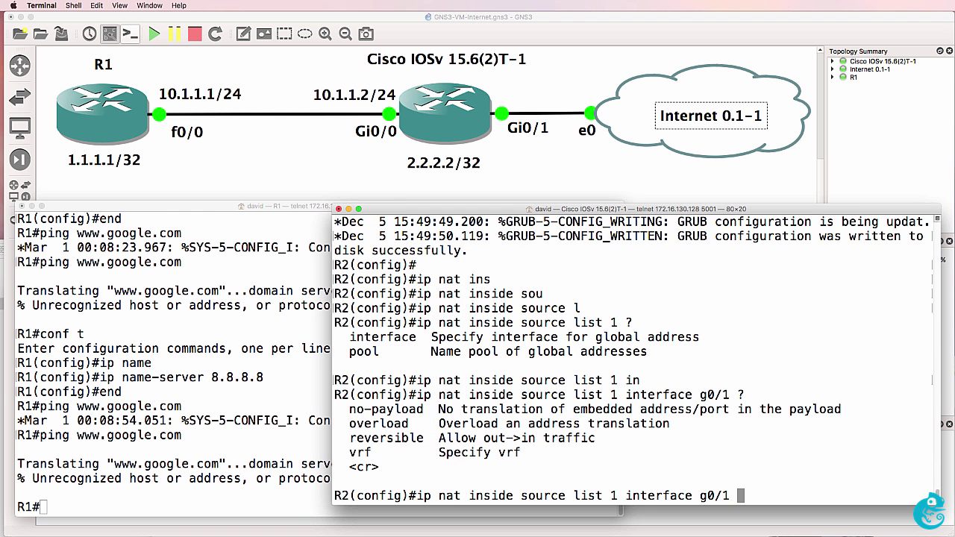
type("ov")
key("Tab")
key("Return")
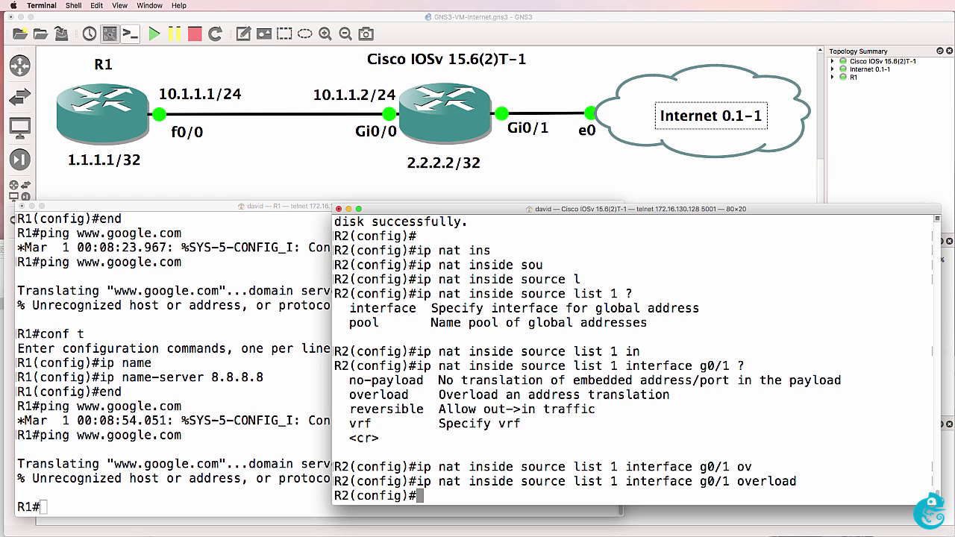
Step: Create access-list 1 permit any on R2
type("acce")
key("Tab")
type("1 per")
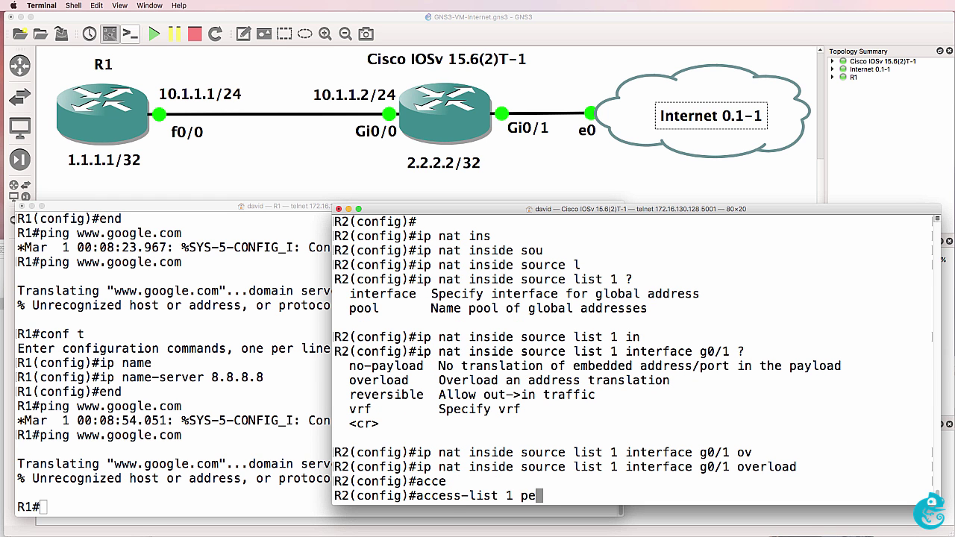
key("Tab")
type("a")
key("BackSpace")
type("?")
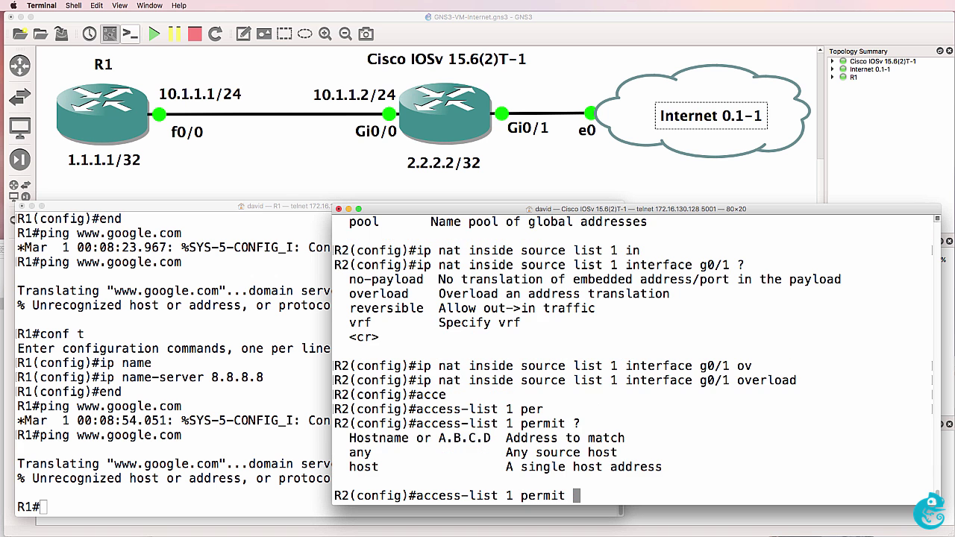
type("any")
key("Return")
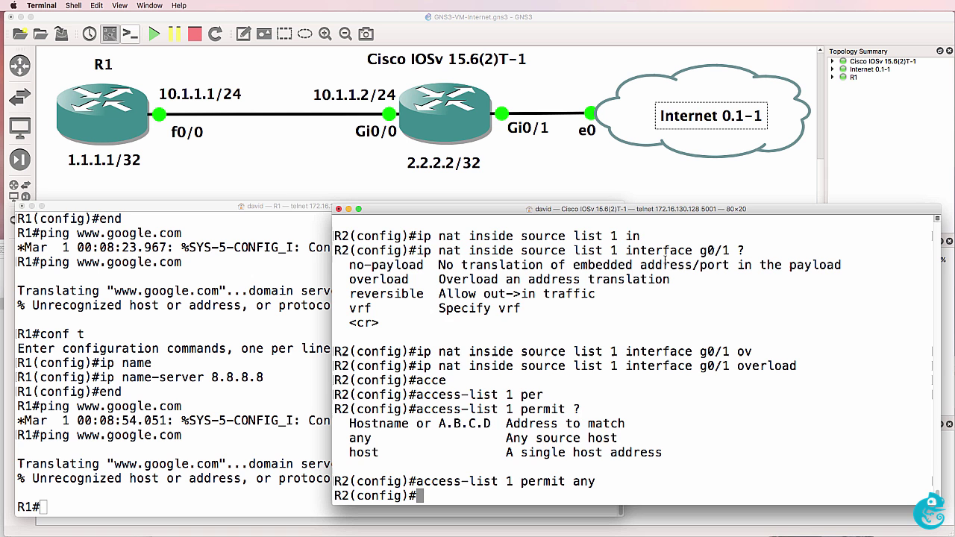
left_click(231, 316)
key("Up")
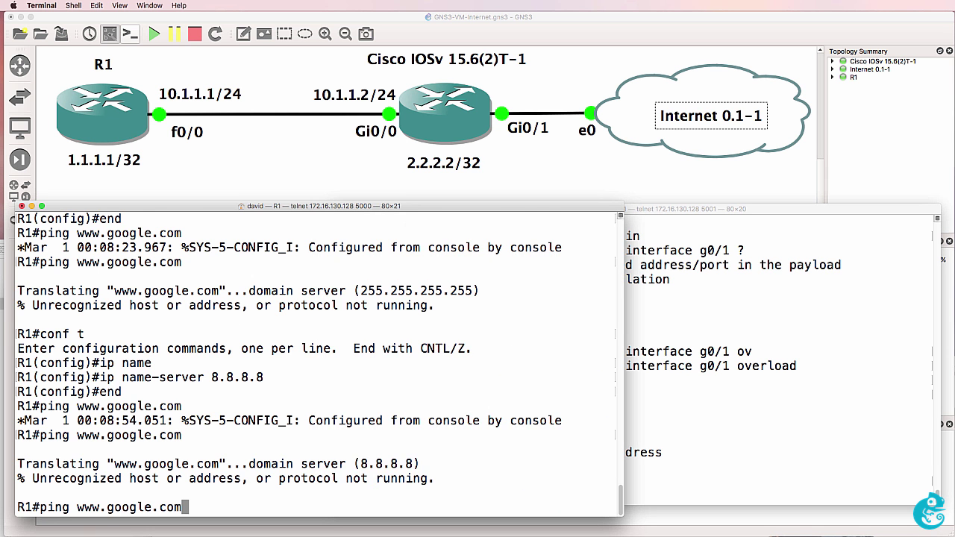
key("Return")
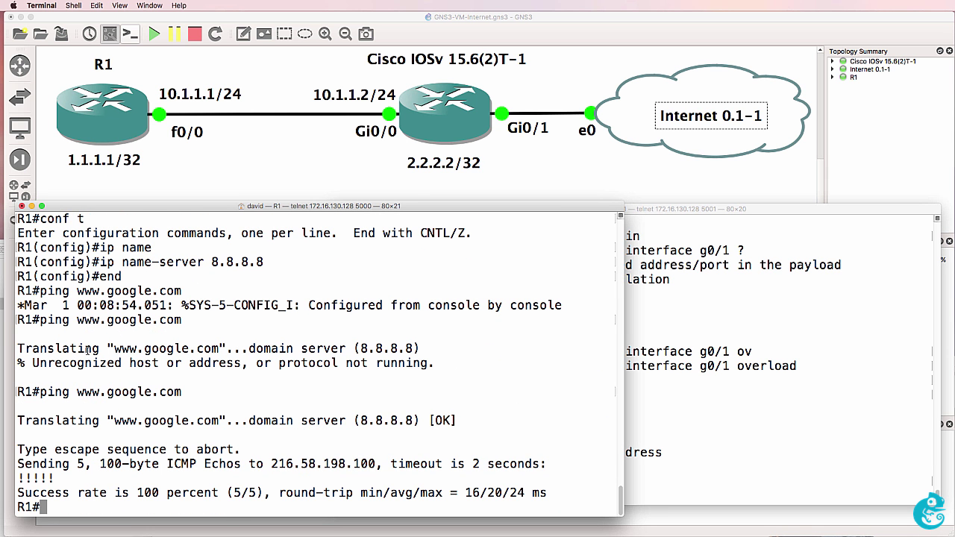
left_click_drag(51, 380, 45, 509)
type("ping cisco.com")
key("Return")
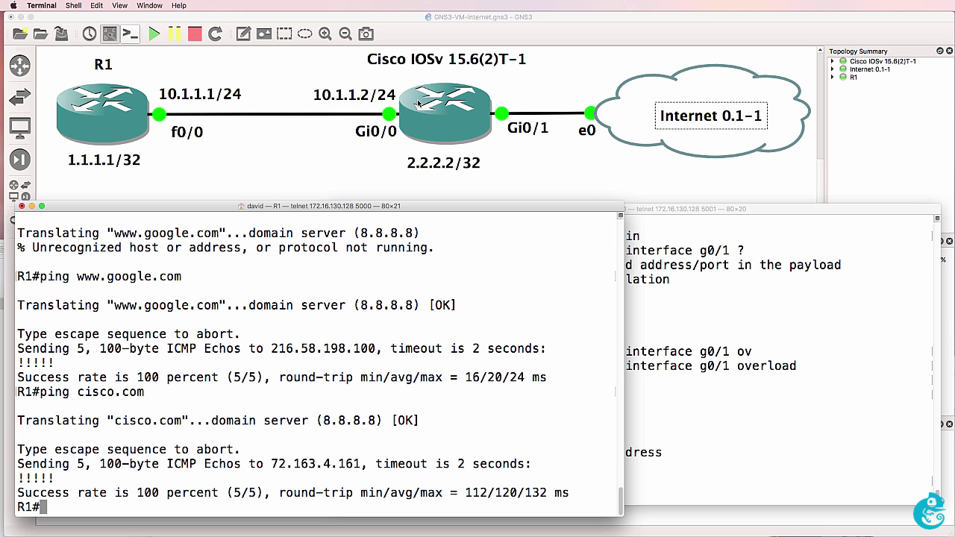
Step: Leave R2's configuration mode and list its NAT lines with show run | i nat
left_click(861, 355)
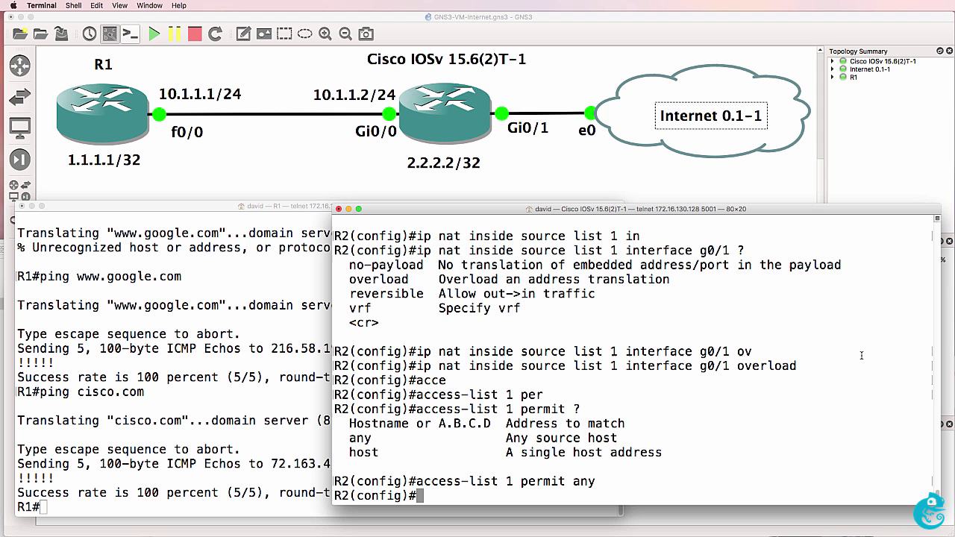
type("end")
key("Return")
type("sh run | i nat")
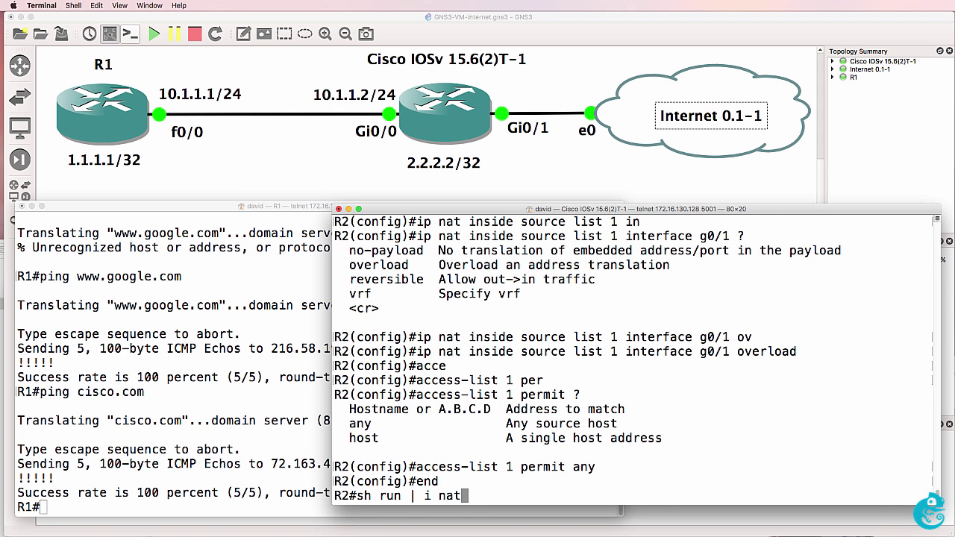
key("Return")
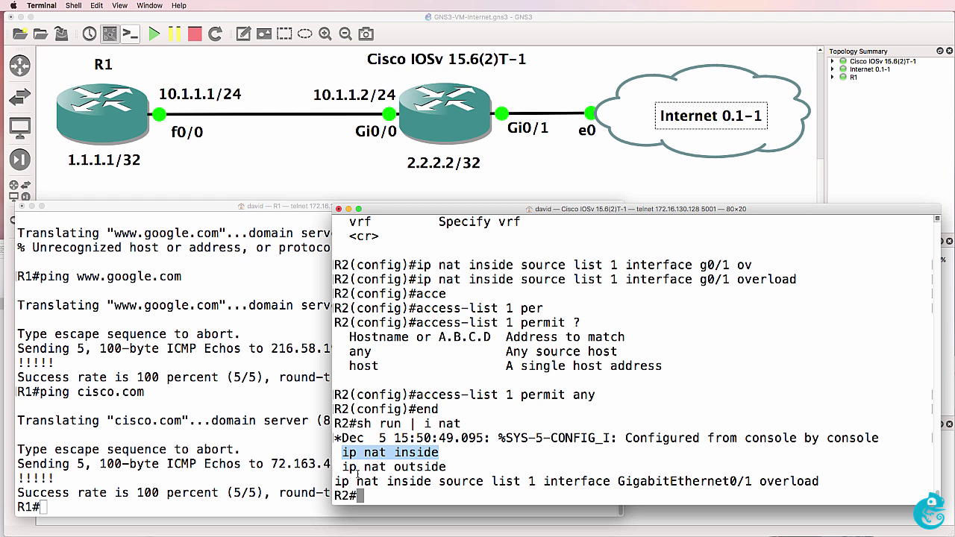
left_click_drag(341, 468, 484, 473)
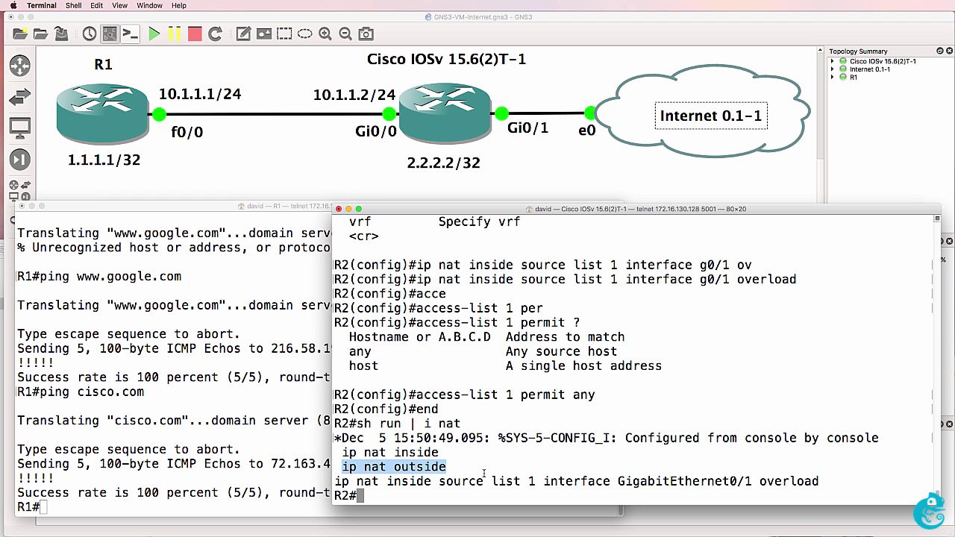
Step: Check that Gi0/0 shows ip nat inside and Gi0/1 shows ip nat outside
type("sh run in")
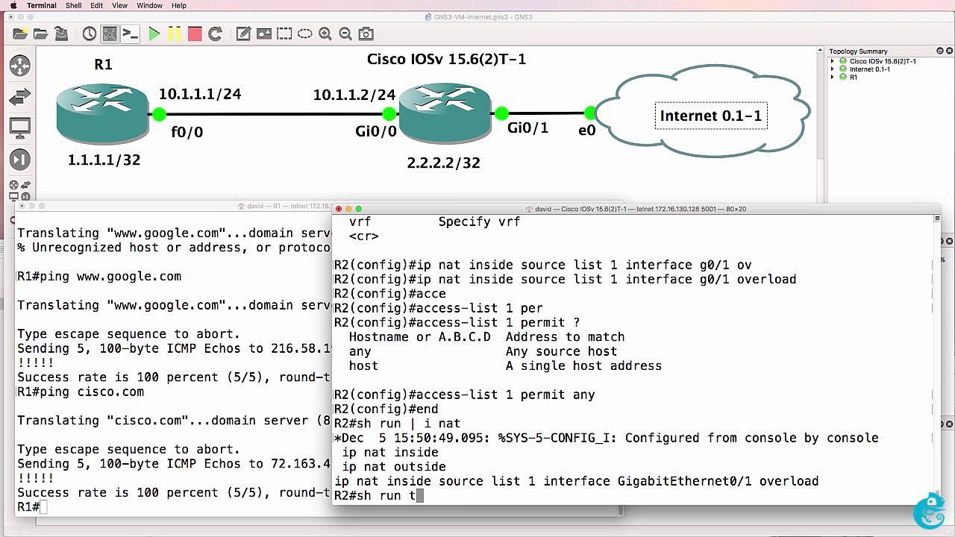
type("t g0/0")
key("Return")
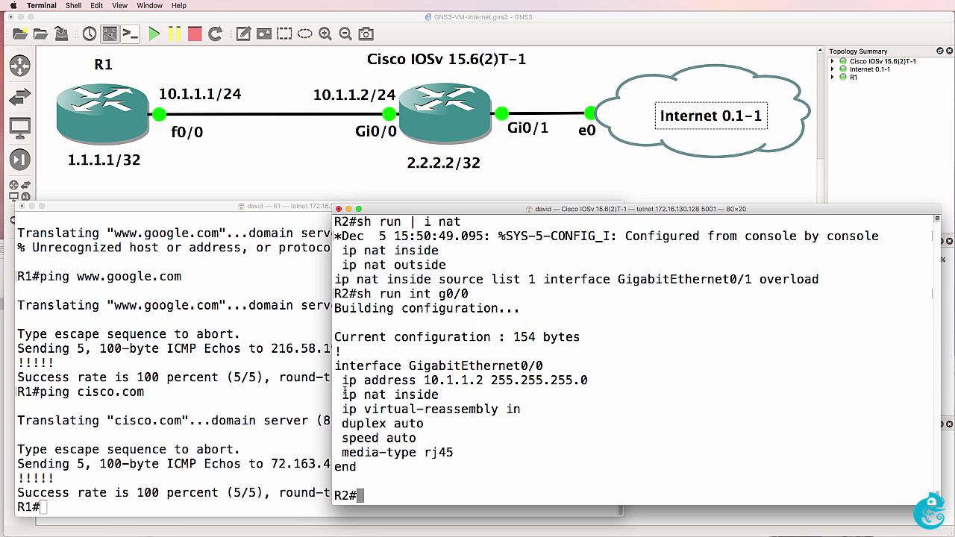
left_click_drag(338, 394, 453, 397)
key("Up")
key("BackSpace")
type("1")
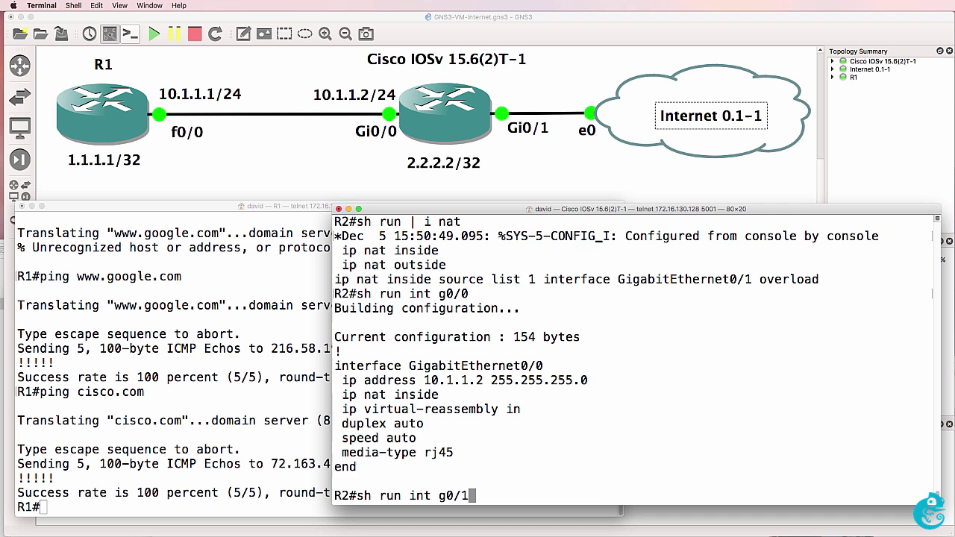
key("Return")
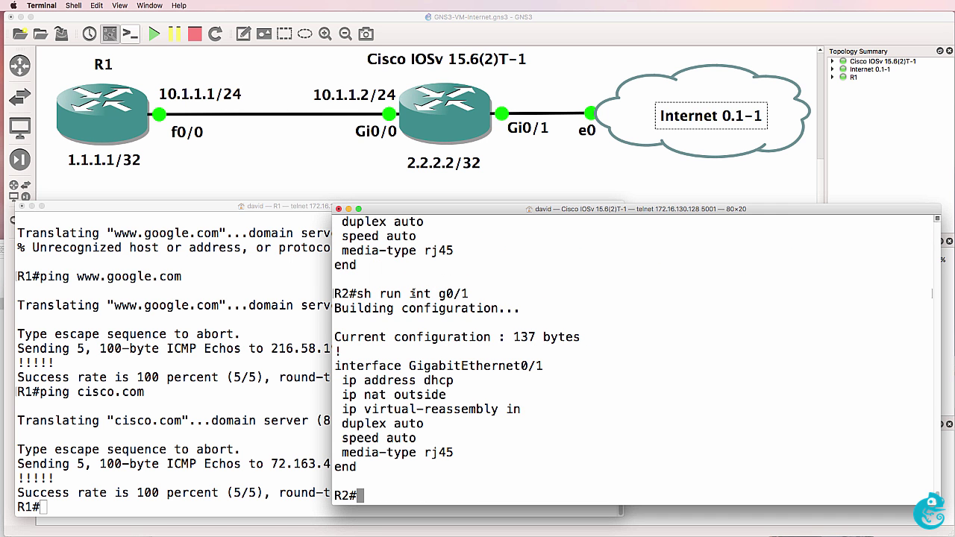
left_click_drag(413, 295, 488, 300)
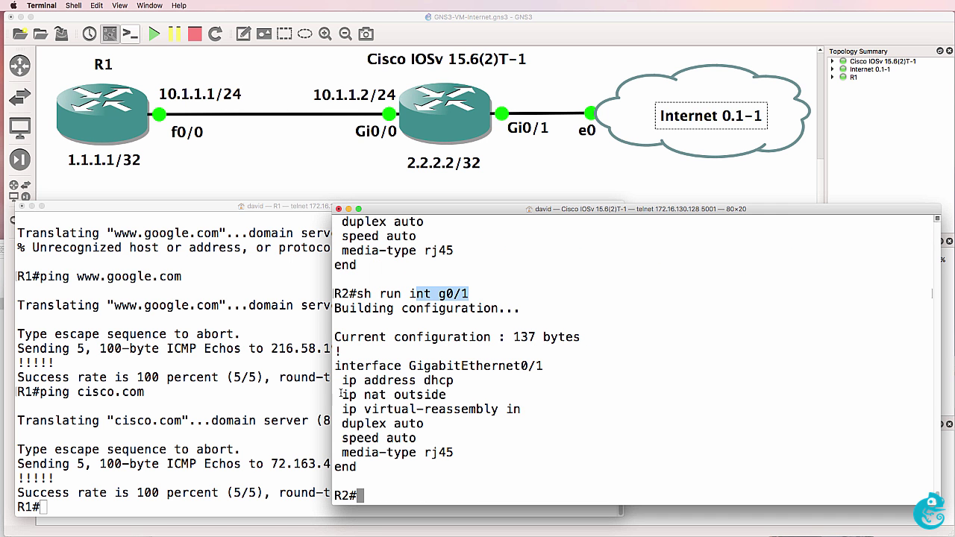
left_click_drag(339, 395, 460, 396)
Step: Confirm the NAT overload rule and access-list 1 permit any, then save R2 with wr
type("sh run | i nat")
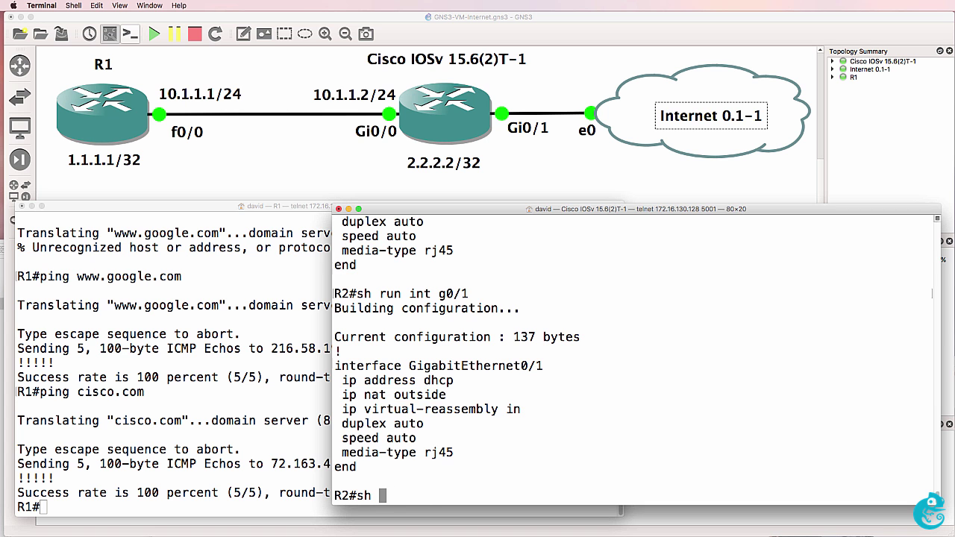
key("Return")
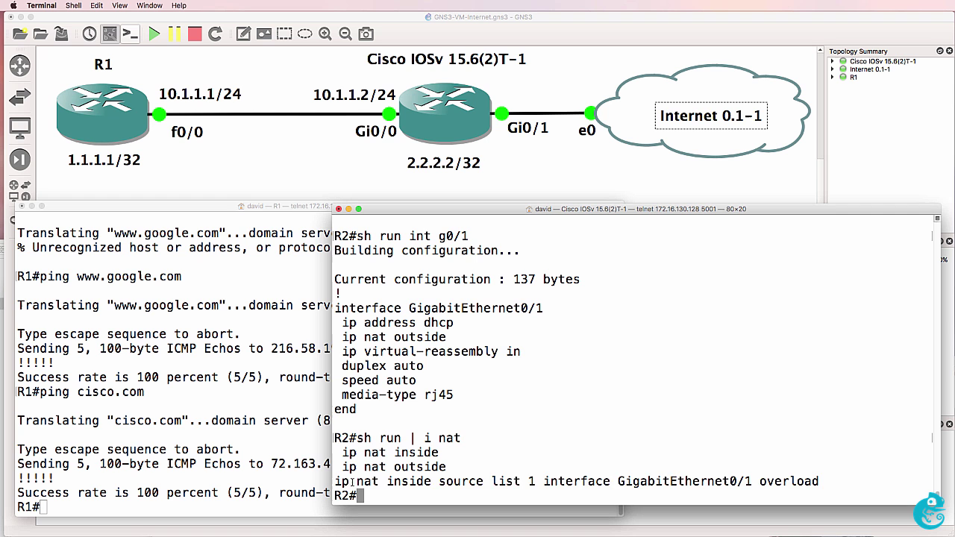
left_click_drag(353, 482, 866, 485)
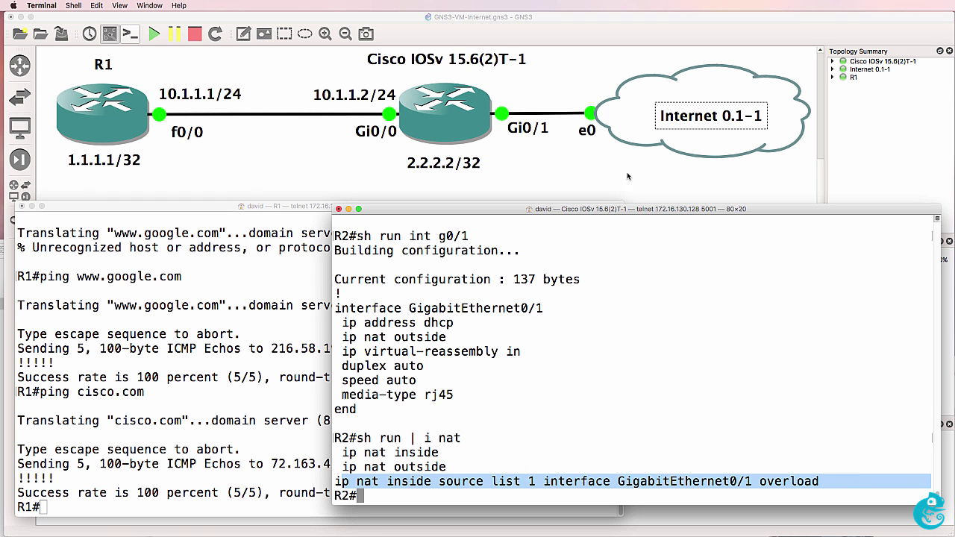
type("sh ")
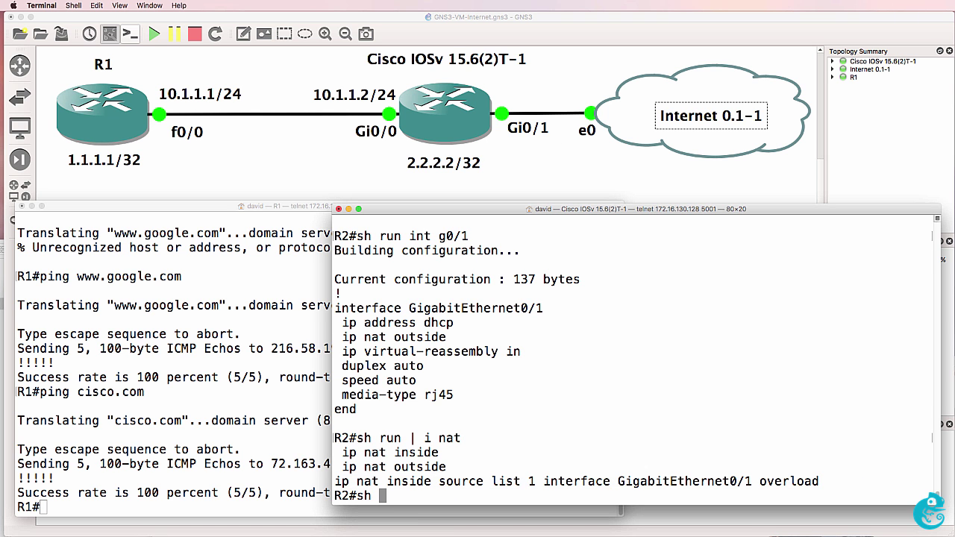
type("run | i acce")
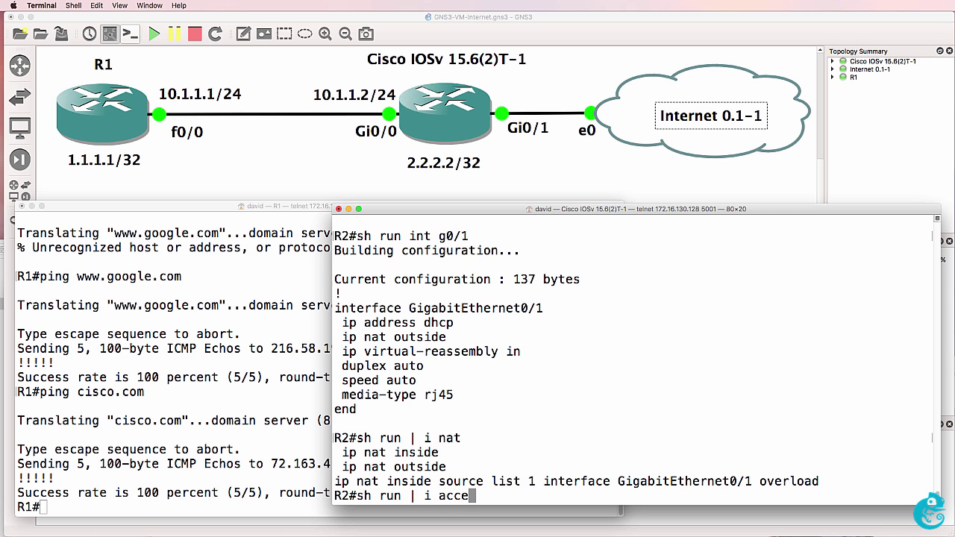
type("s")
key("Return")
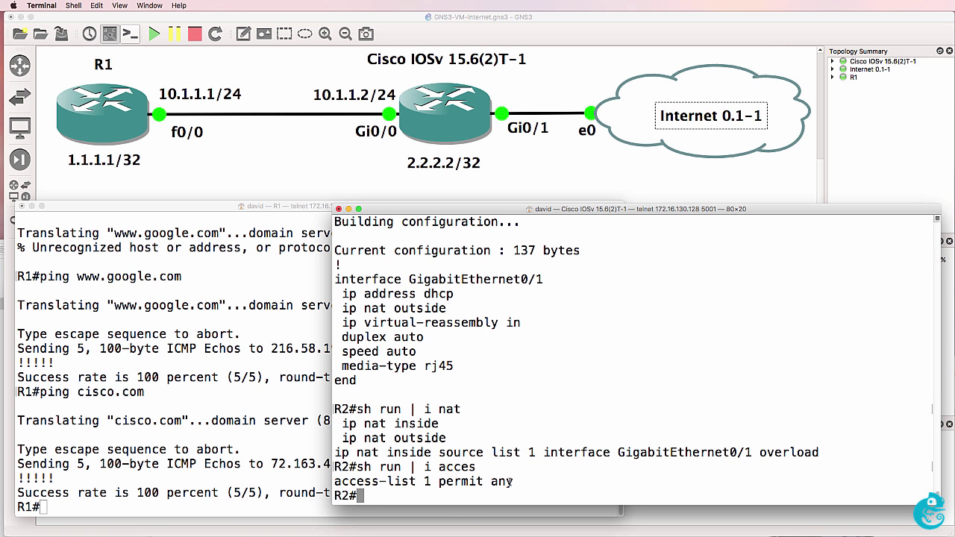
left_click_drag(514, 482, 328, 477)
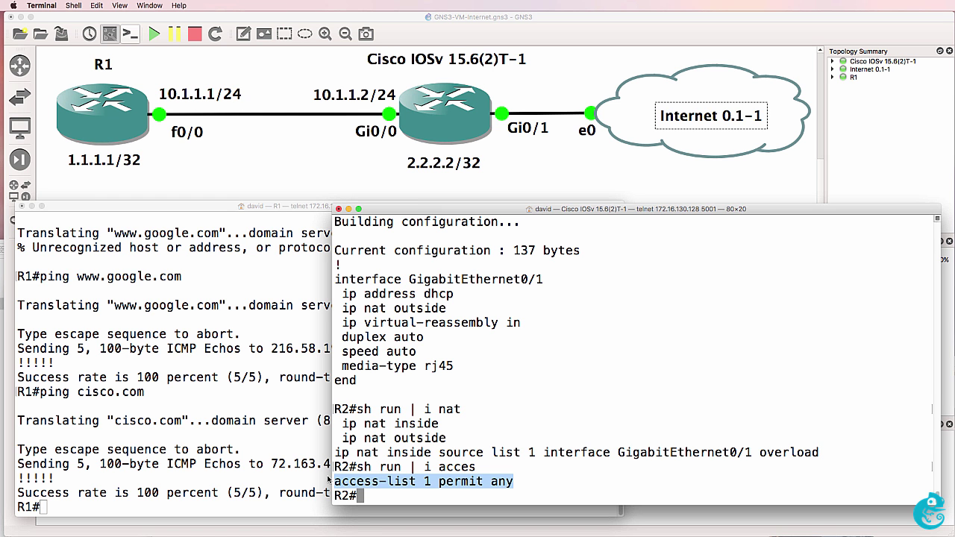
type("wr")
key("Return")
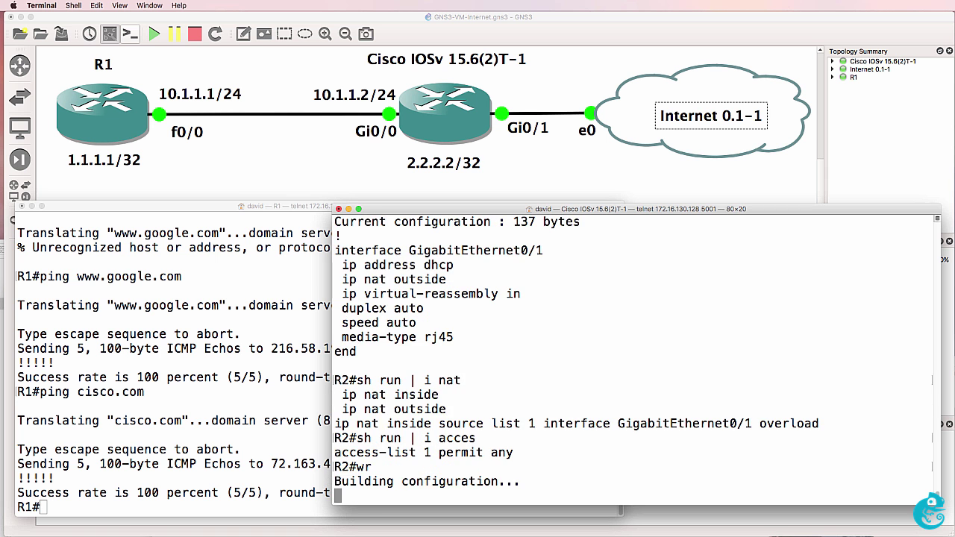
Step: Save R1 with wr, then ping cisco.com and google.com from R1 successfully
left_click(99, 440)
type("wr")
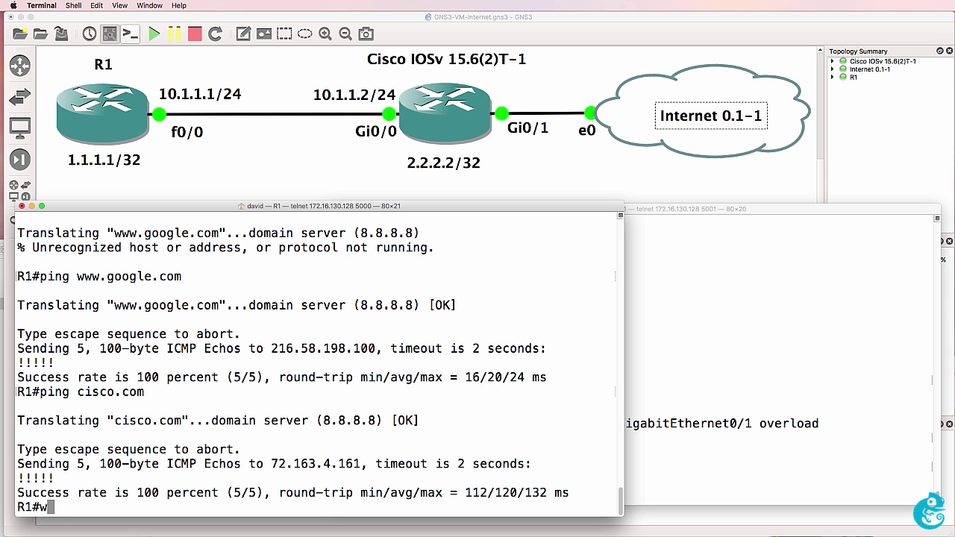
key("Return")
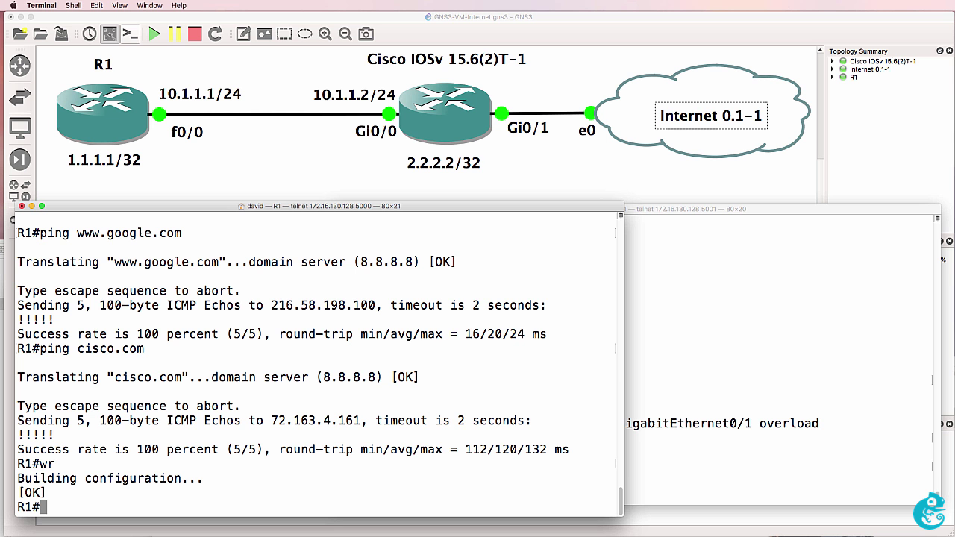
type("ping cisco")
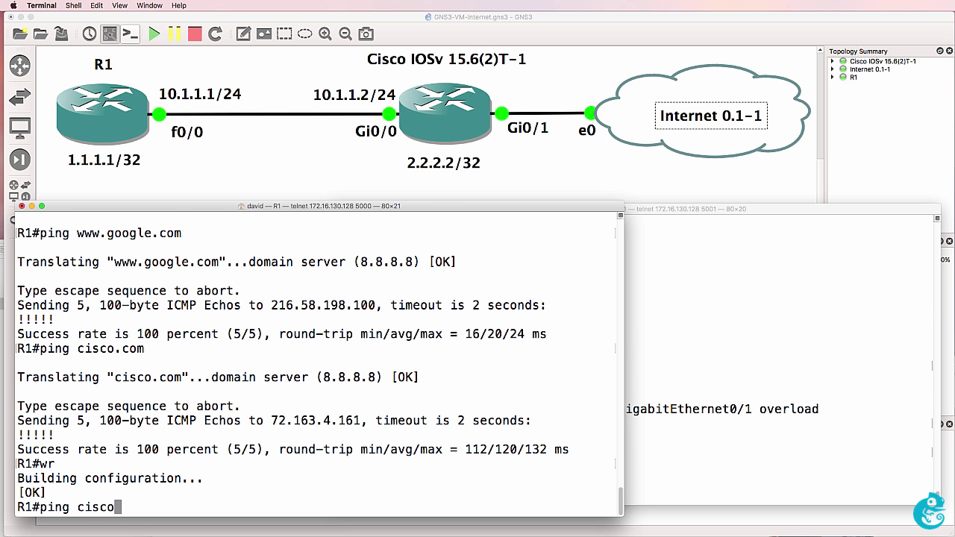
type(".com")
key("Return")
type("ping ")
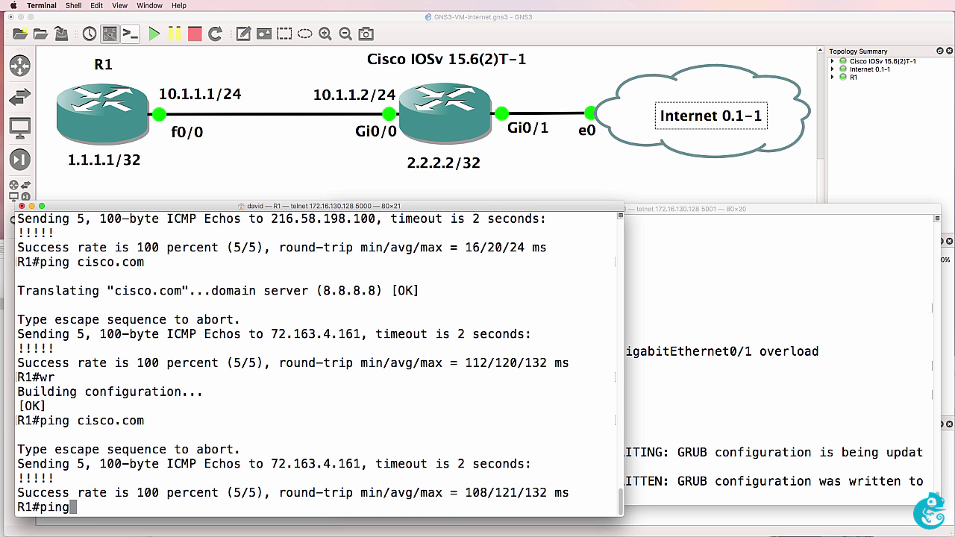
type("google.com")
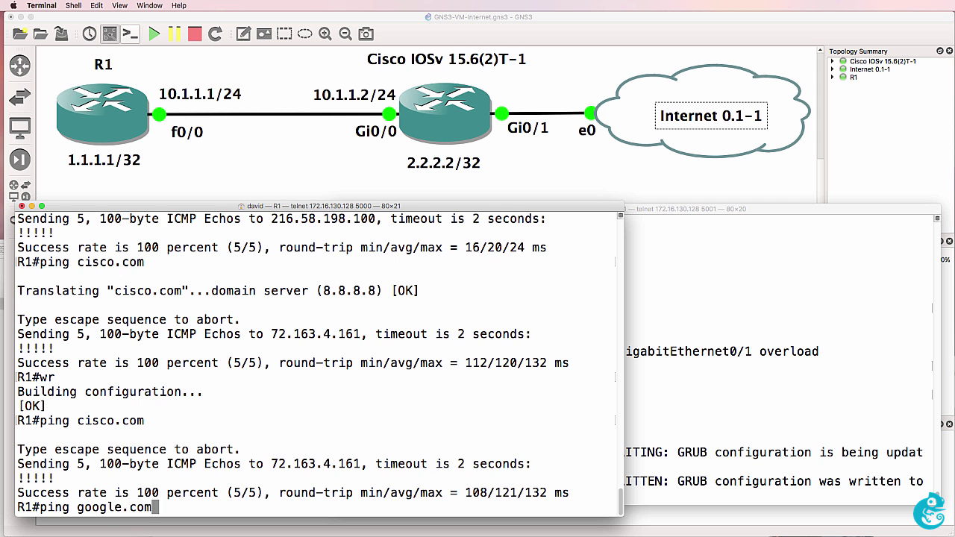
key("Return")
Step: Ping google.com and cisco.com from R2
key("super+grave")
key("Return")
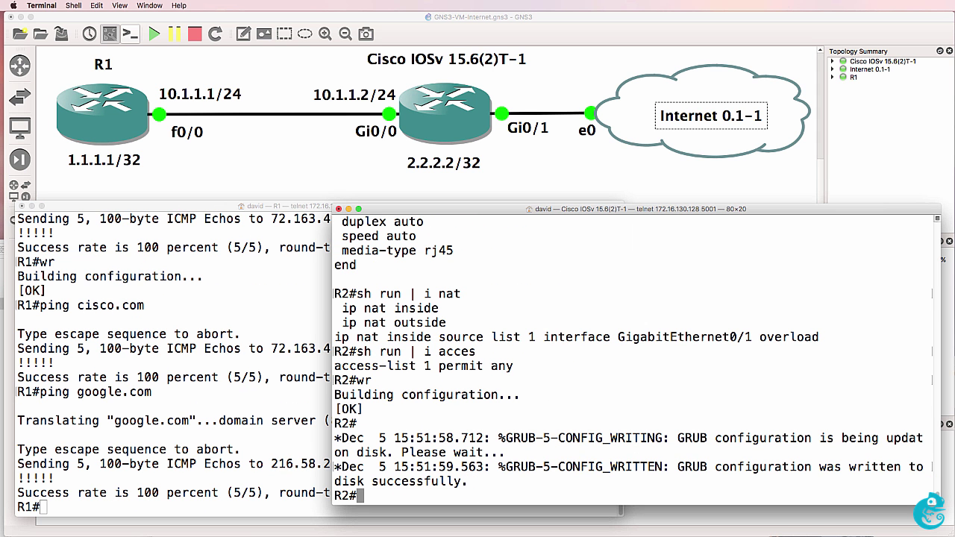
type("ping google.com")
key("Return")
type("p")
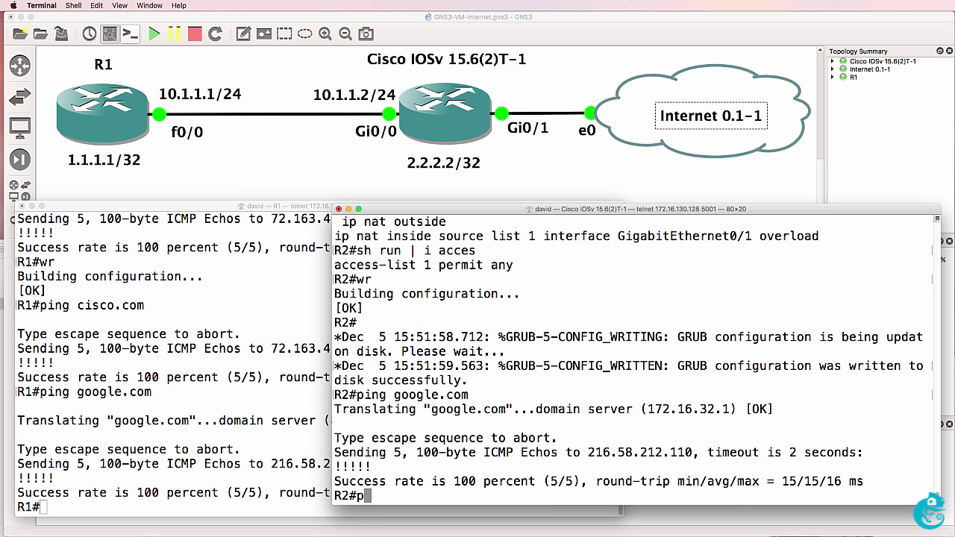
type("ing cisco.com")
key("Return")
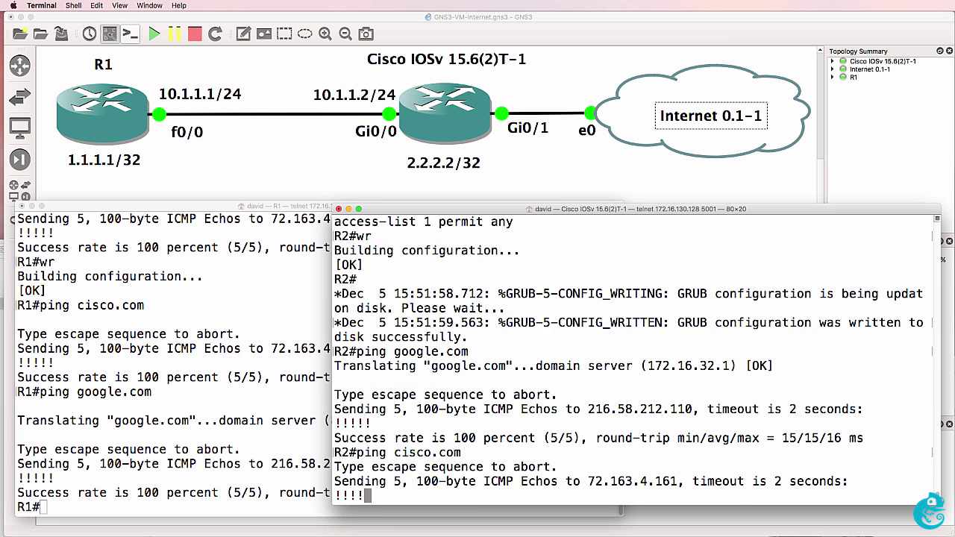
Step: Show R2's interface brief and EIGRP section, noting Gi0/1 172.16.32.164 and redistribute static
type("sh ip int breif")
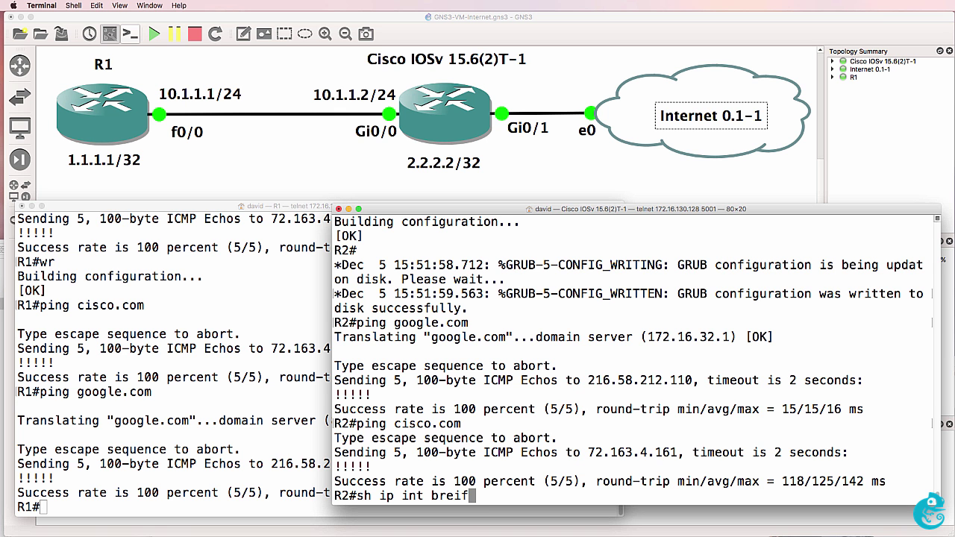
key("BackSpace")
key("BackSpace")
type("ief")
key("Return")
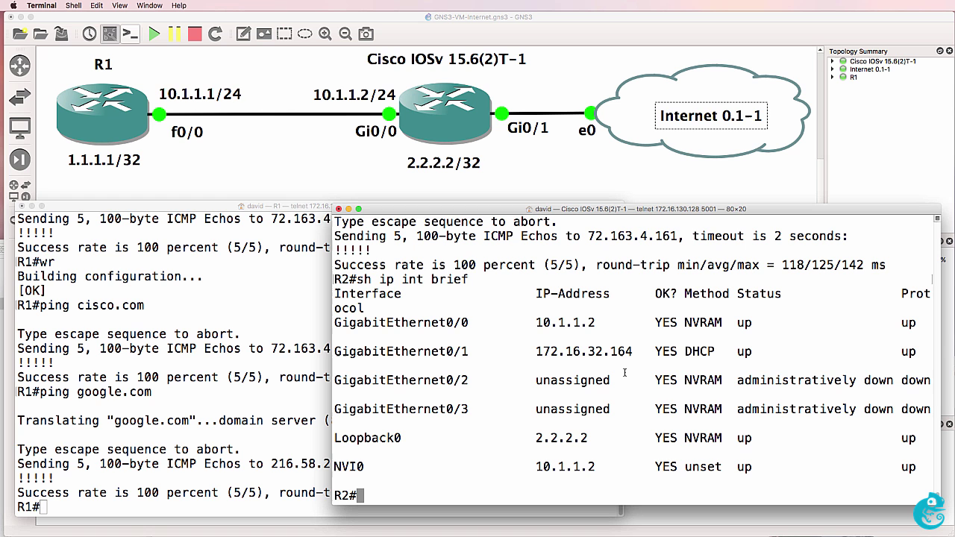
left_click_drag(529, 347, 641, 344)
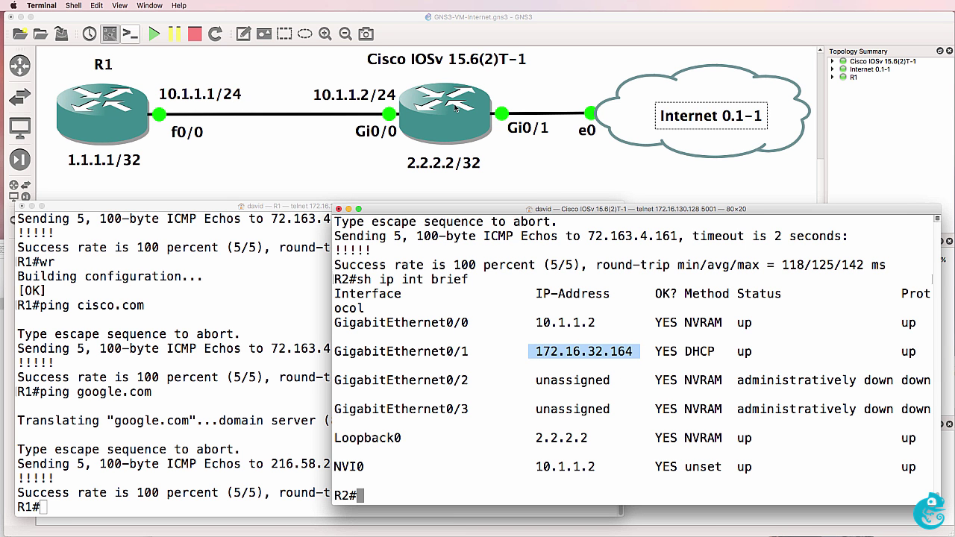
type("s")
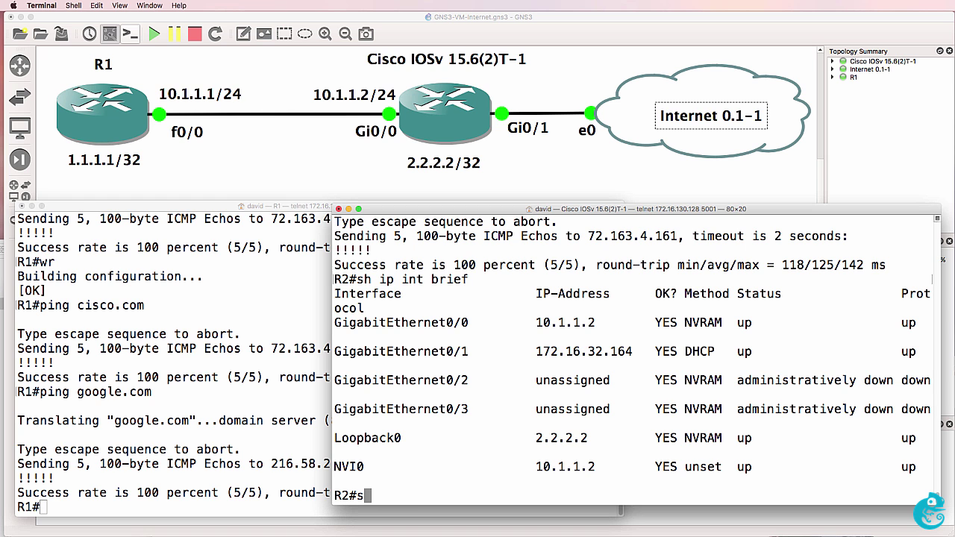
type("h run | section eigrp")
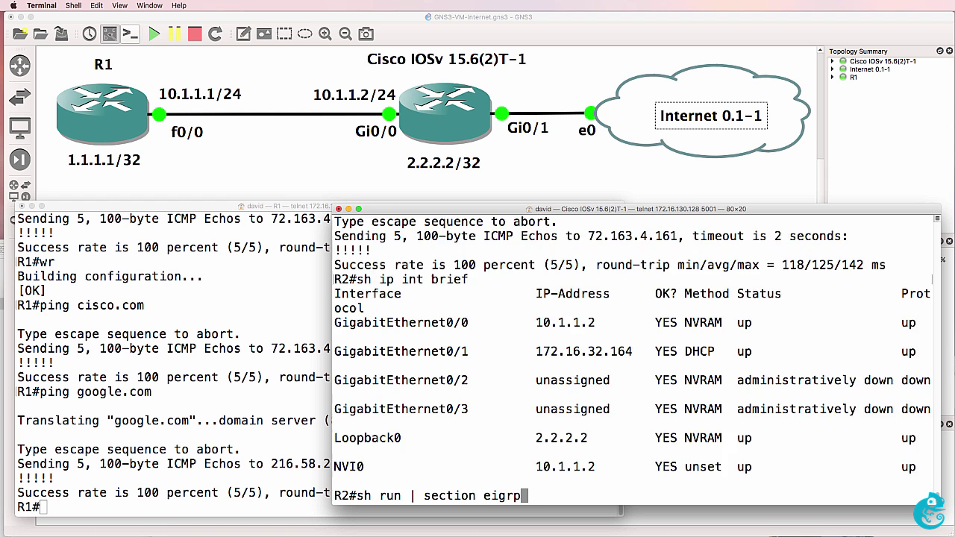
key("Return")
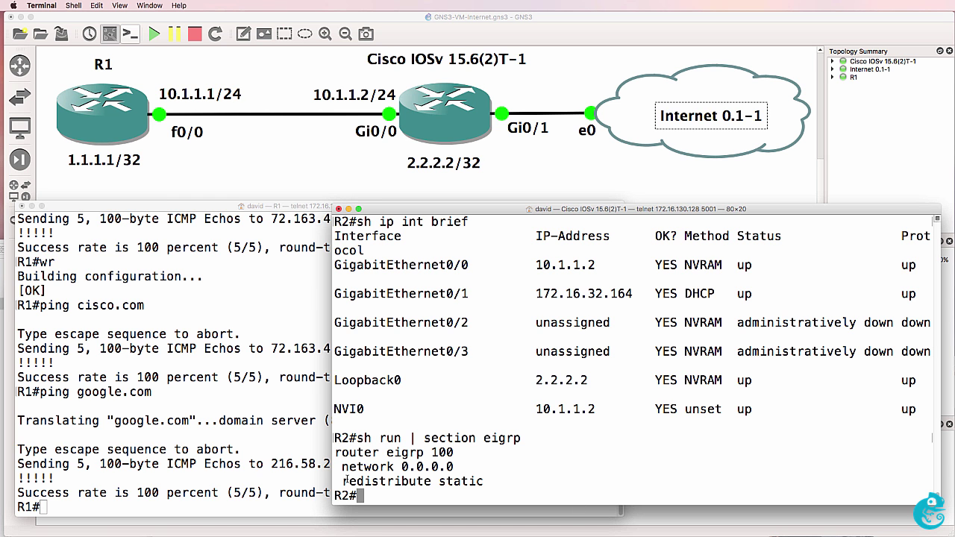
left_click_drag(343, 481, 497, 485)
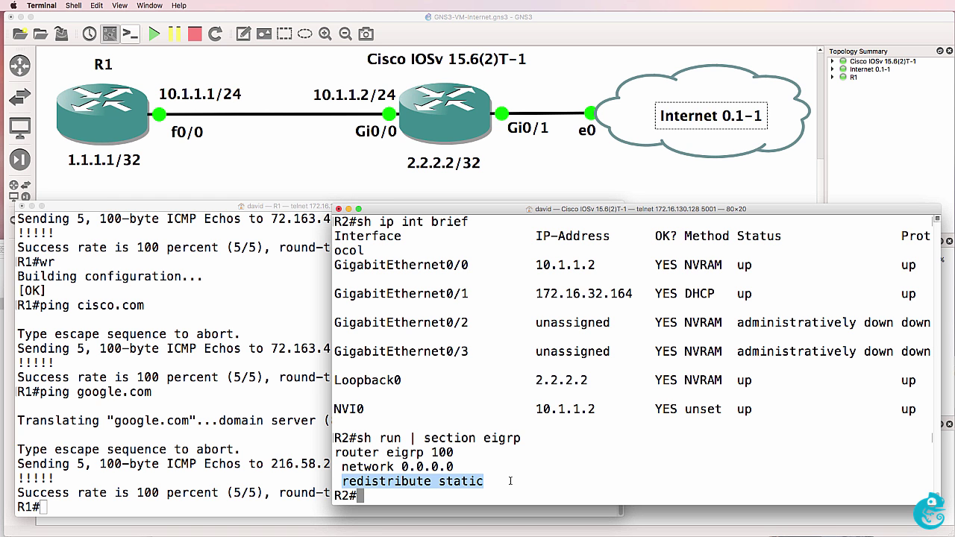
Step: Start OSPF process 1 on R2 with network 0.0.0.0 255.255.255.255 area 0
type("conf t")
key("Return")
type("router")
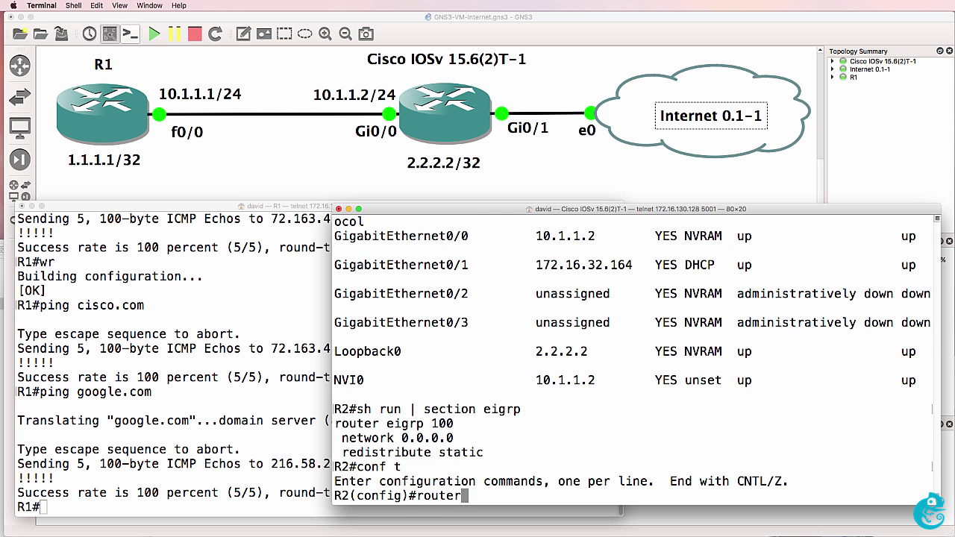
type(" eig")
key("BackSpace")
key("BackSpace")
key("BackSpace")
type("ospf 1")
key("Return")
type("net")
key("Tab")
type("0")
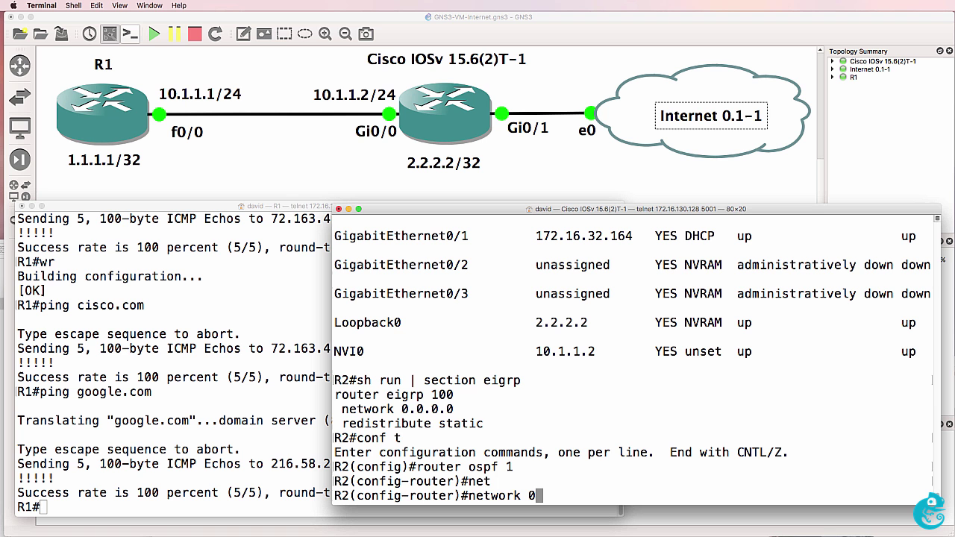
type(".0.0.0 255.255.255.255")
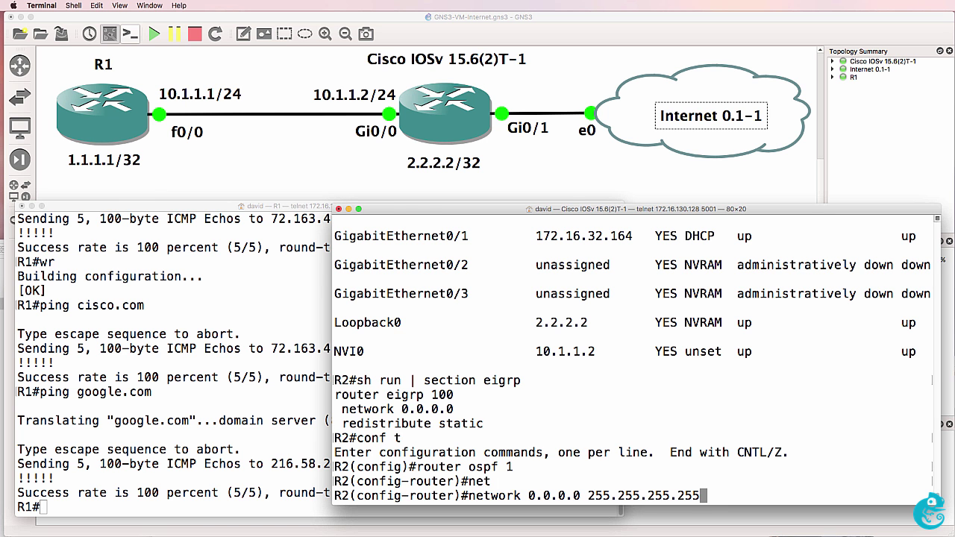
key("Return")
key("Up")
type("area 0")
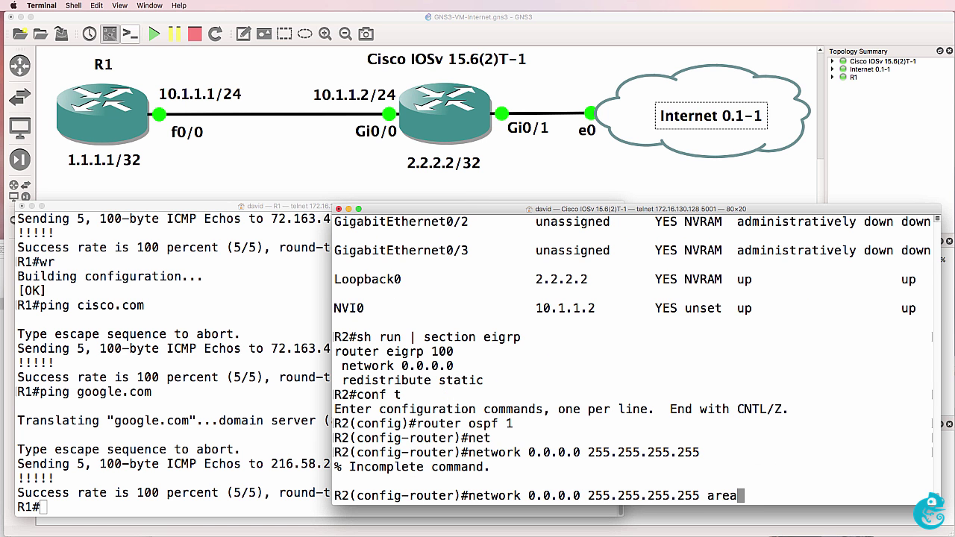
key("Return")
Step: Add default-information originate always to OSPF process 1
type("def")
key("Tab")
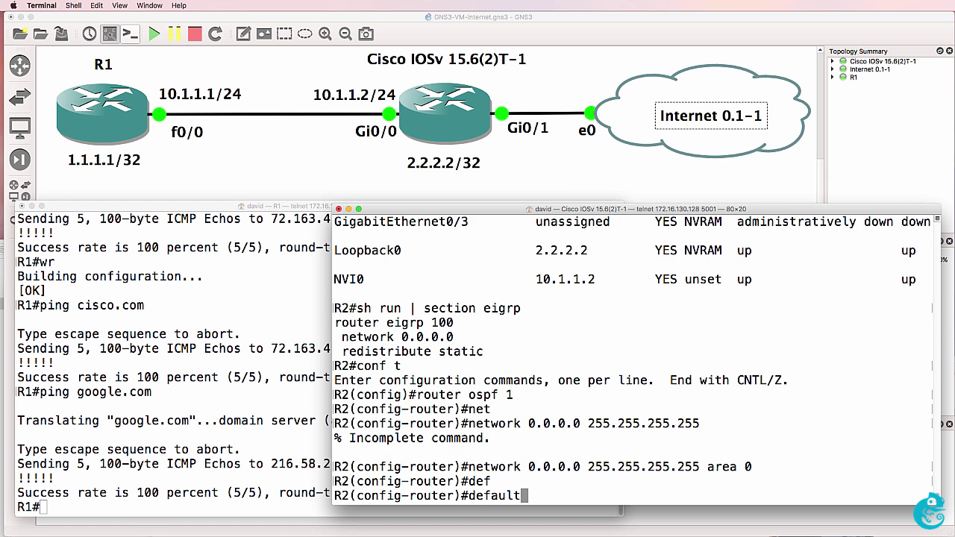
type("in")
key("BackSpace")
key("BackSpace")
type("-?in")
key("Tab")
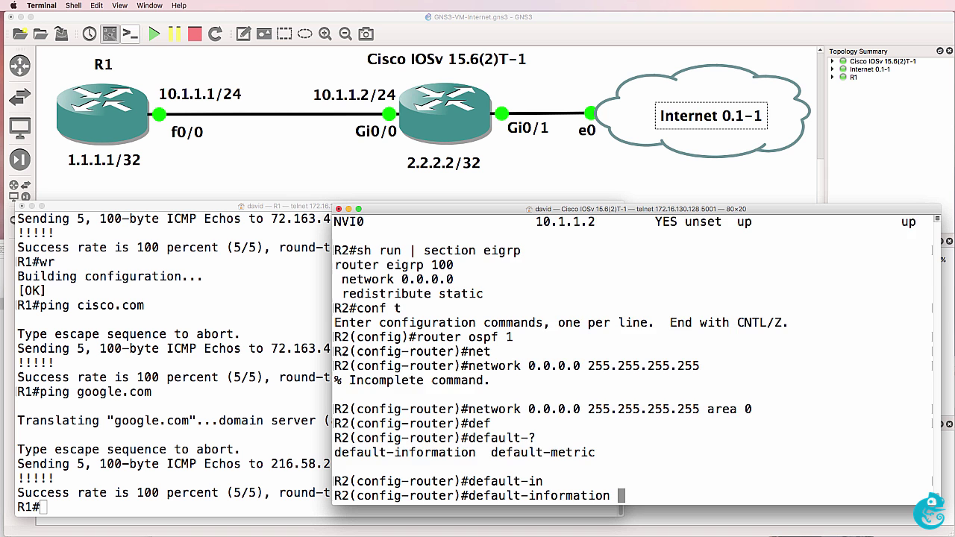
type("o")
key("Tab")
type("al")
key("Tab")
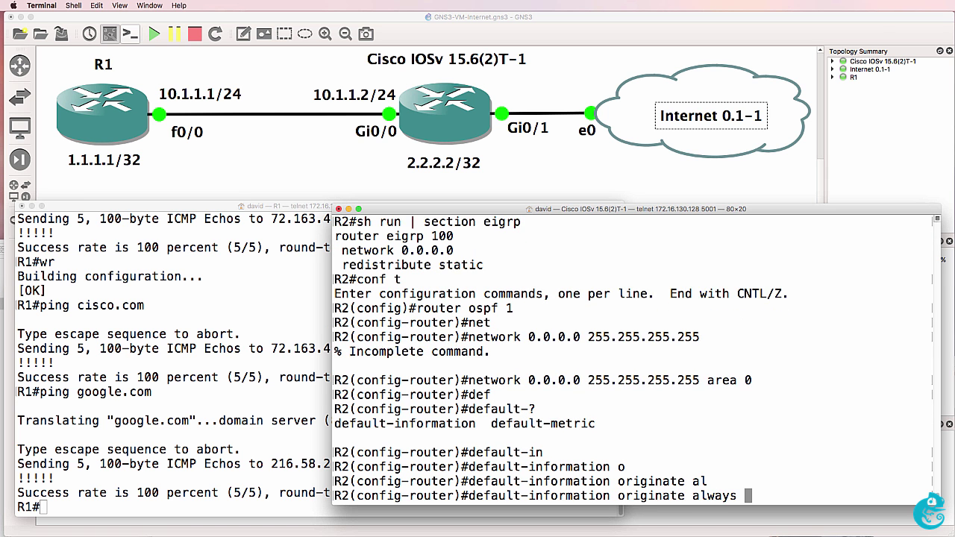
key("Return")
Step: Leave the OSPF context and remove router eigrp 100 from R2
type("er)#e")
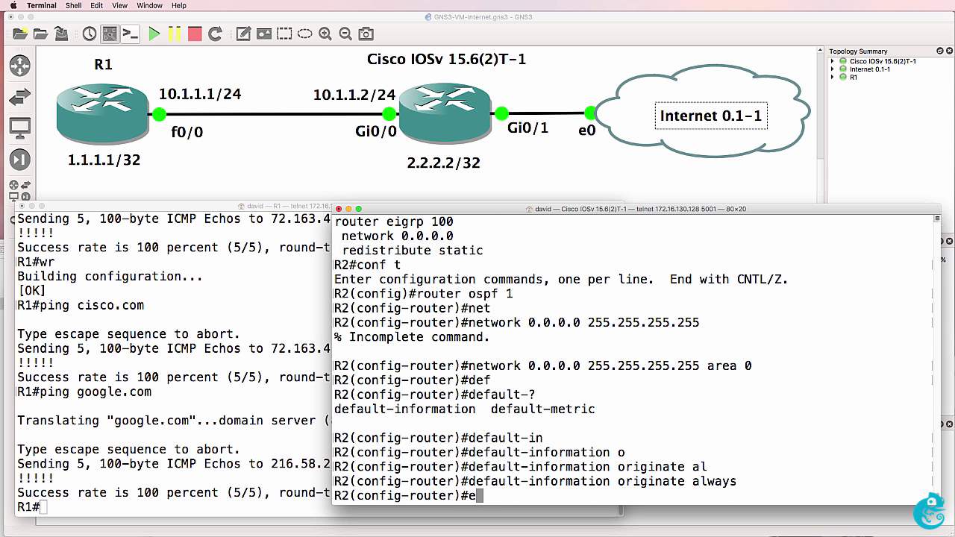
type("xit")
key("Return")
type("no router eig")
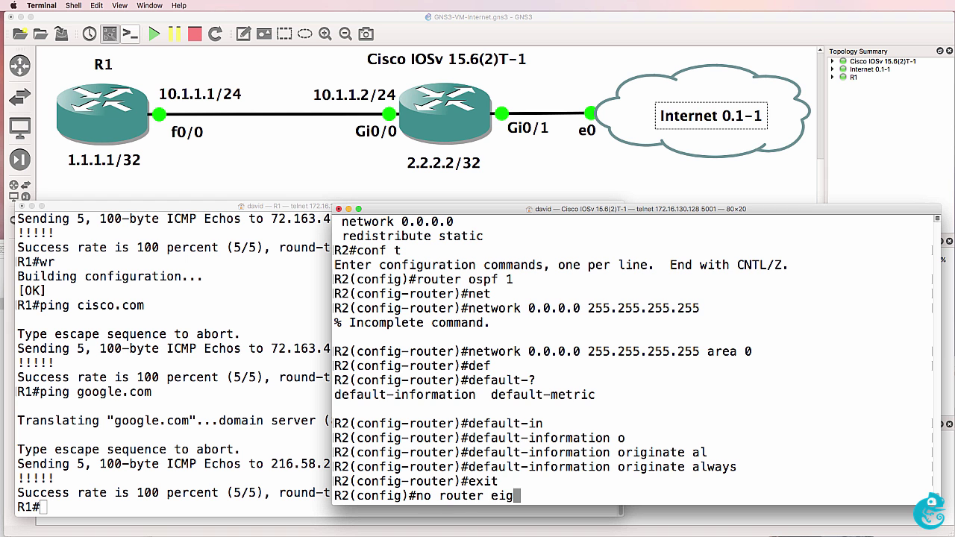
type("rp 100")
key("Return")
Step: Re-run ping cisco.com on R1's console to confirm it now fails
left_click(269, 420)
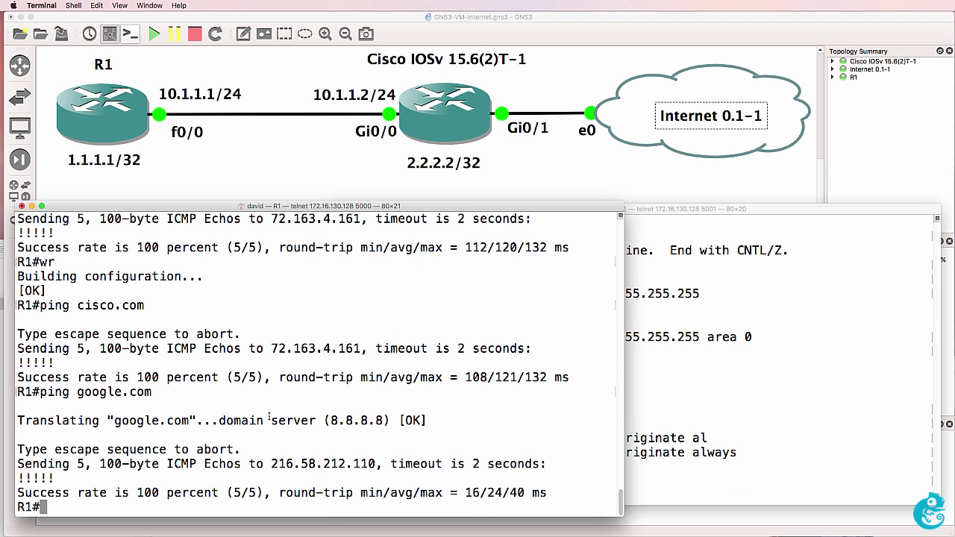
key("Return")
key("Up")
key("Up")
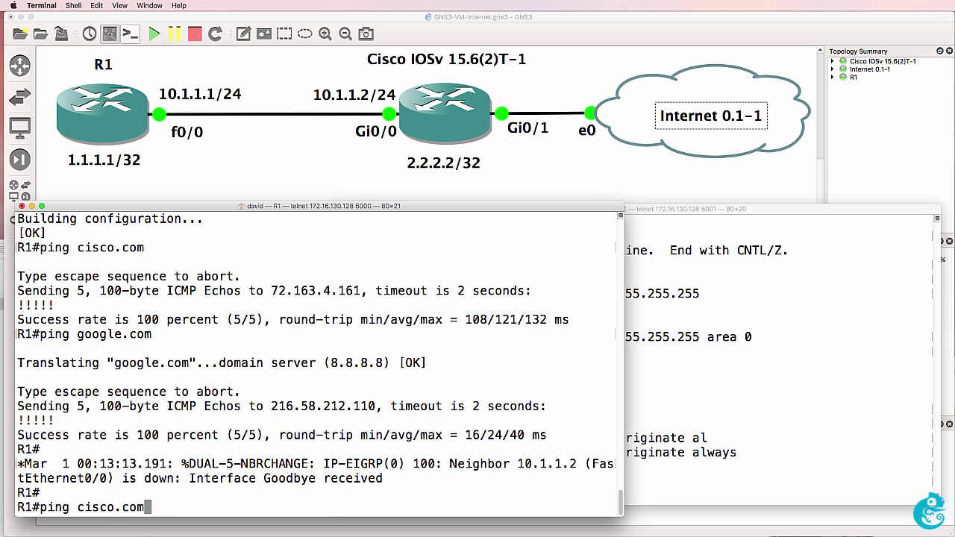
key("Return")
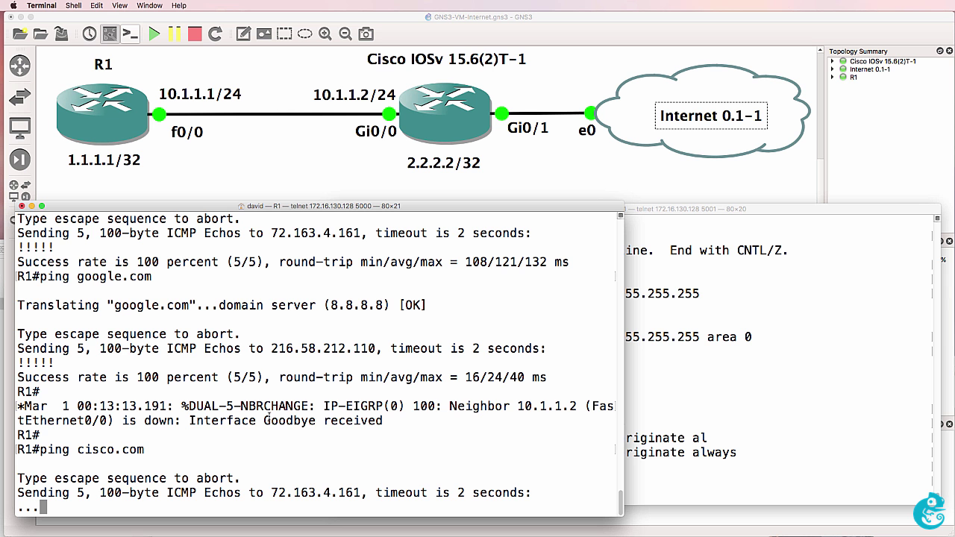
Step: Show R1's routing table with no gateway of last resort, then enter configuration mode with conf t
type("sh ip route")
key("Return")
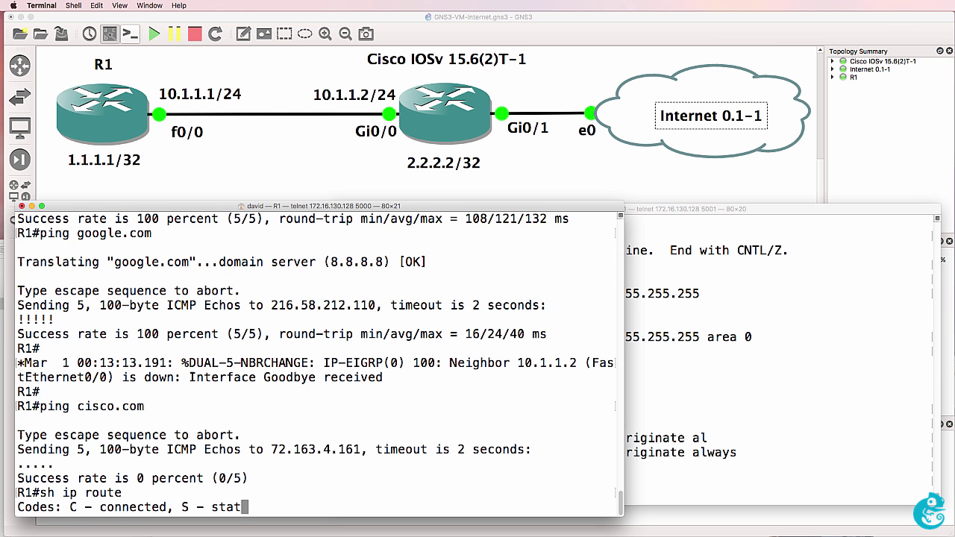
type("conf t")
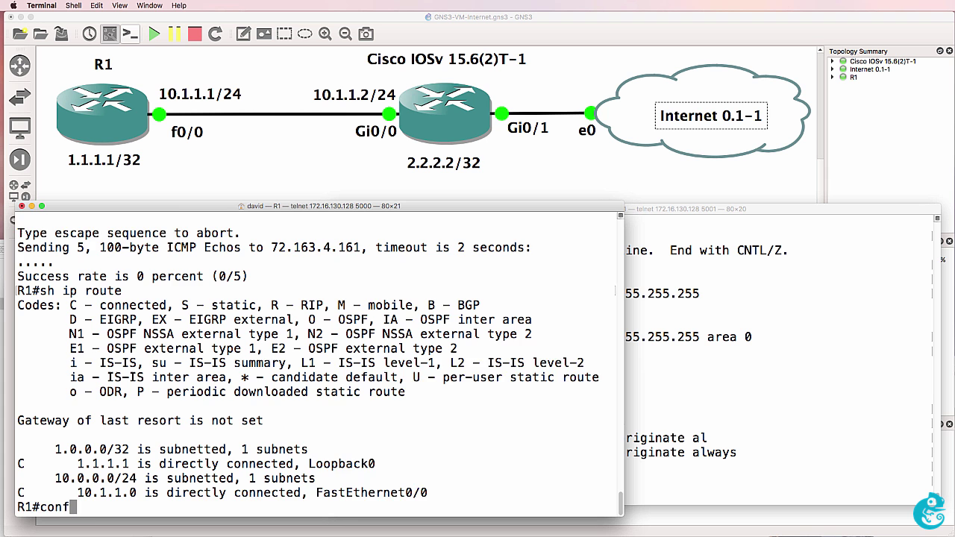
key("Return")
Step: Start OSPF process 1 on R1 with network 0.0.0.0 255.255.255.255 area 0
type("no")
key("BackSpace")
key("BackSpace")
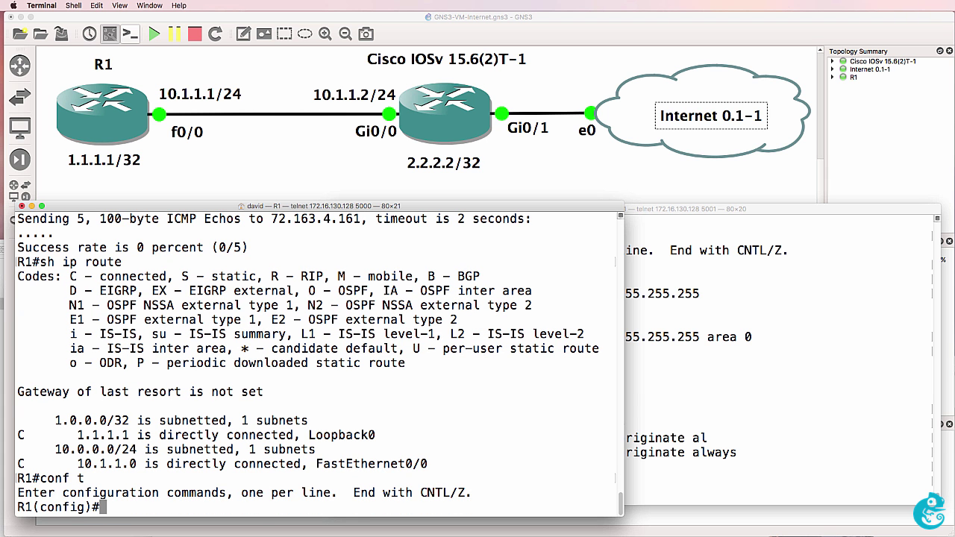
type("router")
type("ospf 1")
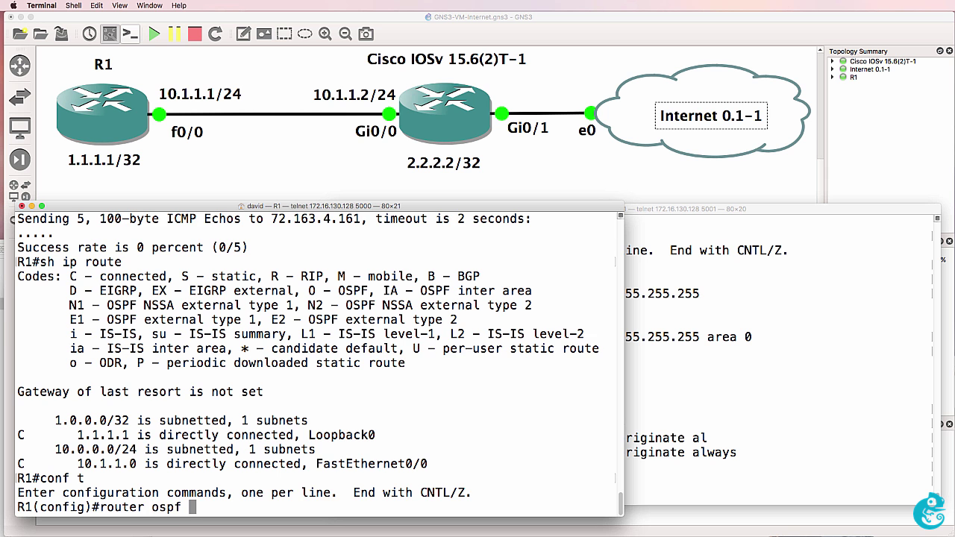
key("Return")
type("net")
key("Tab")
type("0.0.0.0 255.255.255.")
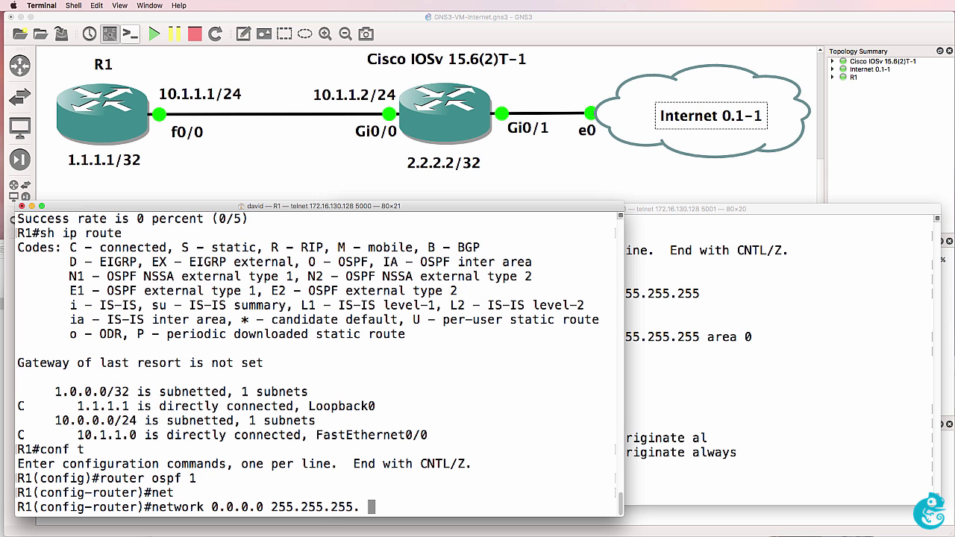
type("255 area 0")
key("Return")
Step: Exit configuration mode and display R1's routing table with sh ip route
type("end")
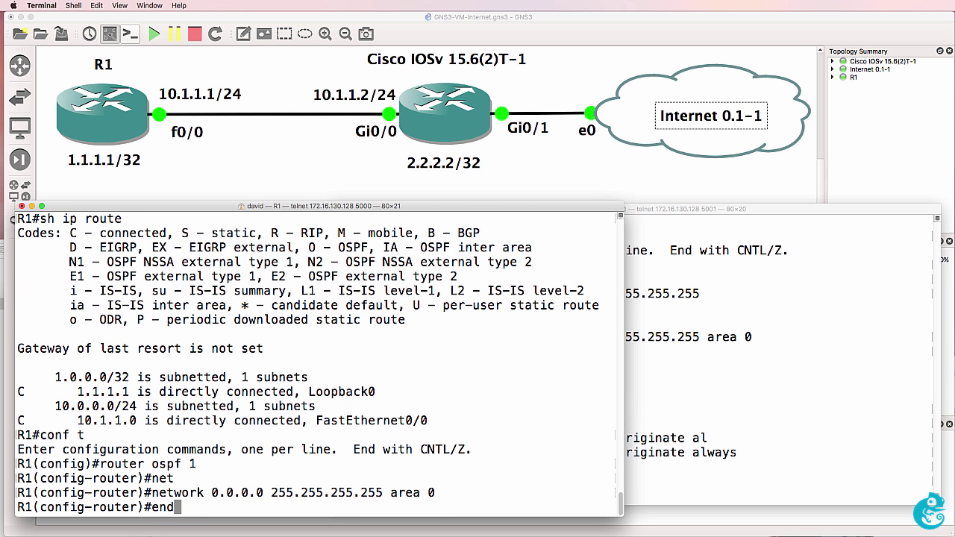
key("Return")
type("sh ip route")
key("Return")
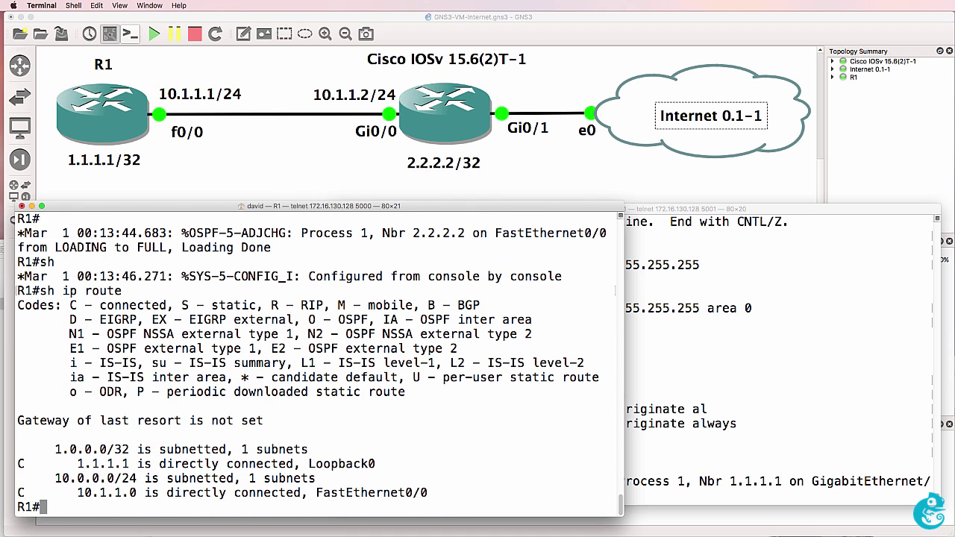
Step: Show R1's updated routing table and highlight the O*E2 default route via 10.1.1.2
key("Up")
key("Return")
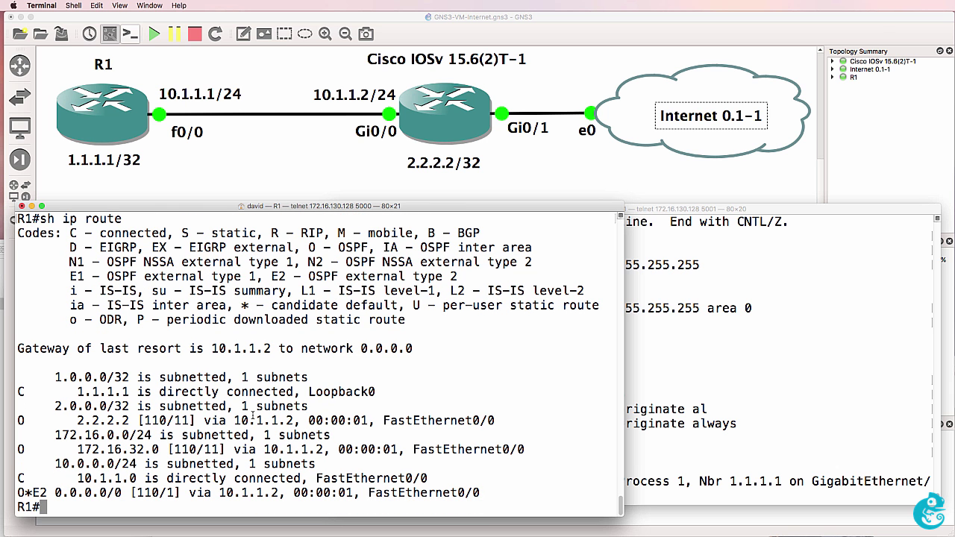
left_click_drag(19, 494, 530, 496)
type("ping www.google.cm")
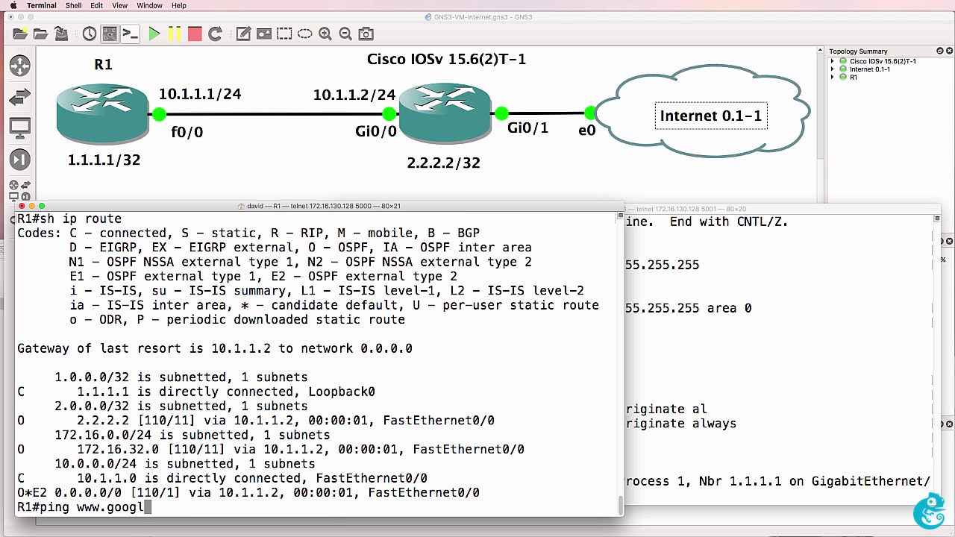
key("BackSpace")
type("om")
key("Return")
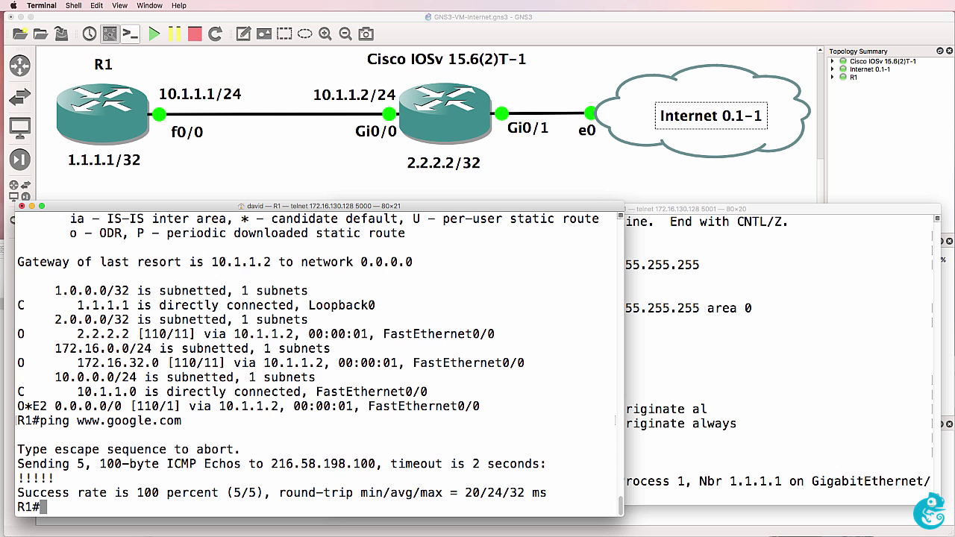
type("ping cisco.com")
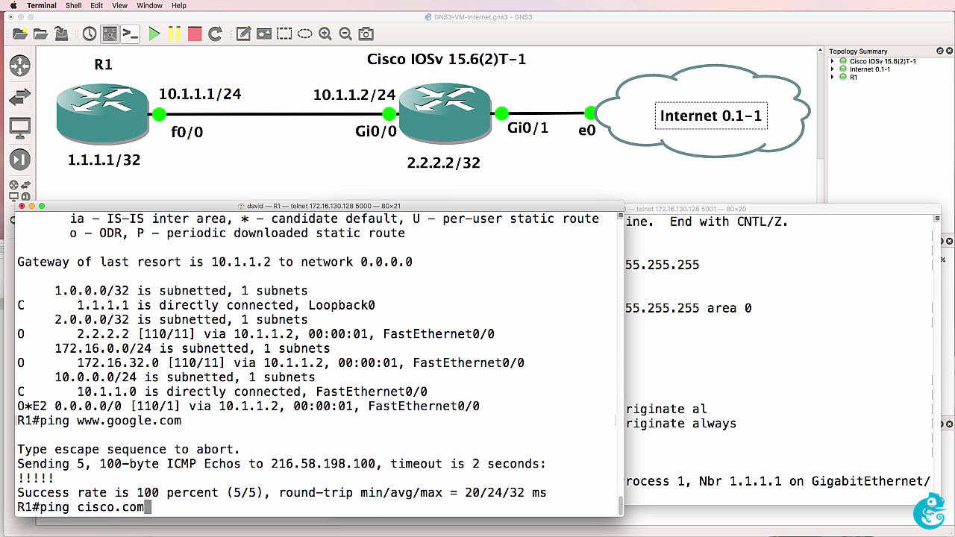
key("Return")
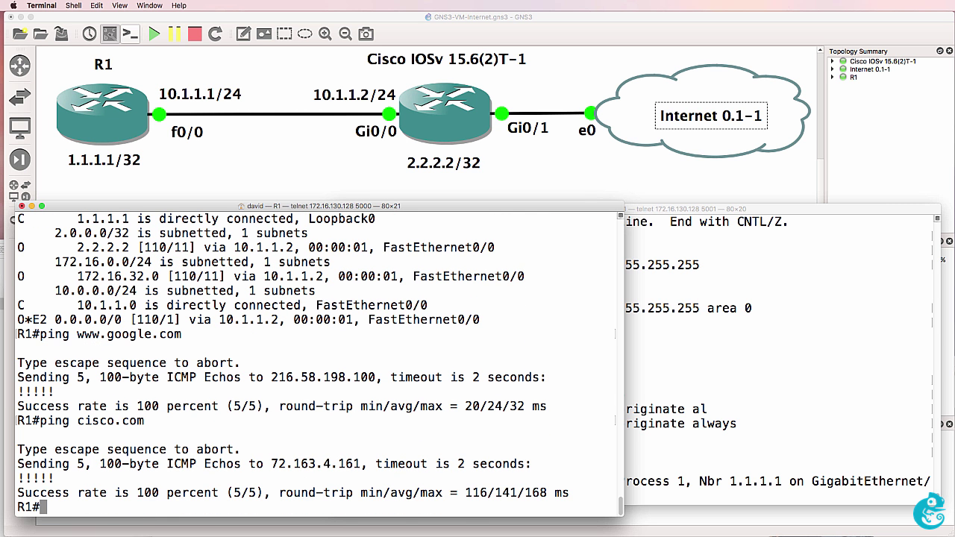
Step: On R2, run 'do sh run | section ospf' and highlight 'default-information originate always'
left_click(778, 382)
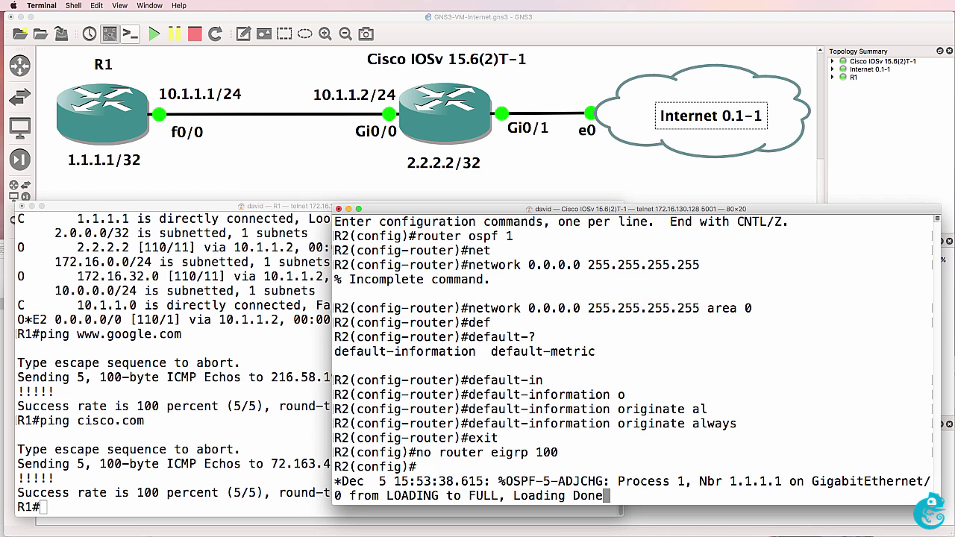
key("Return")
type("do sh run")
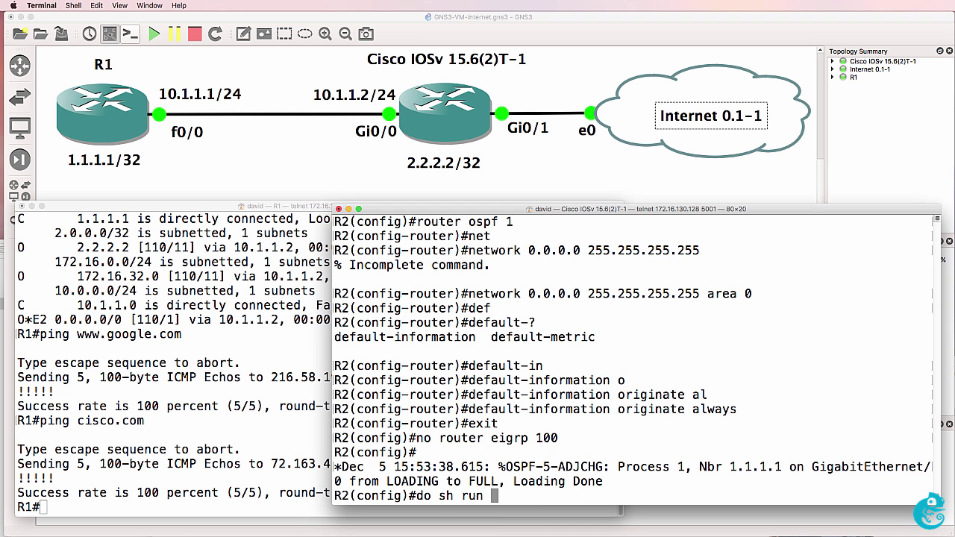
type(" | section ospf")
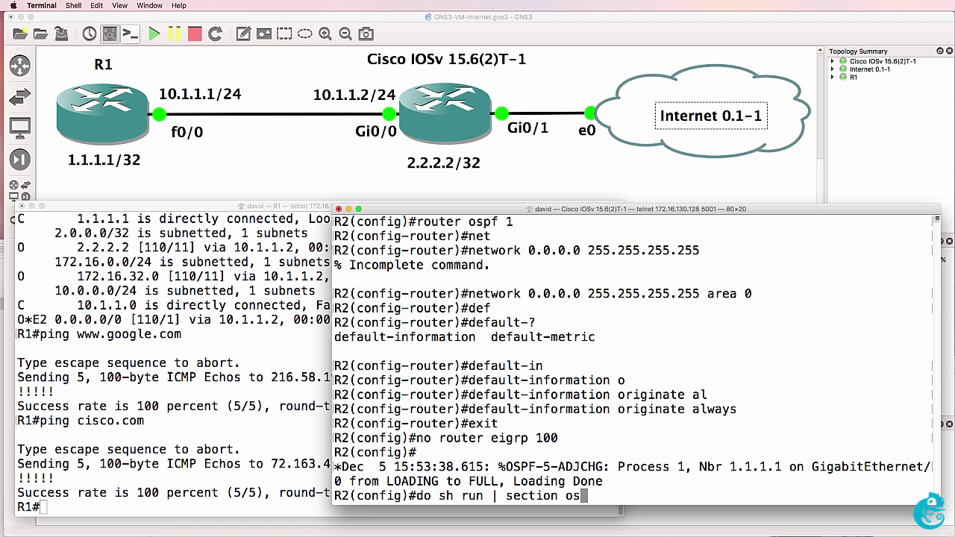
key("Return")
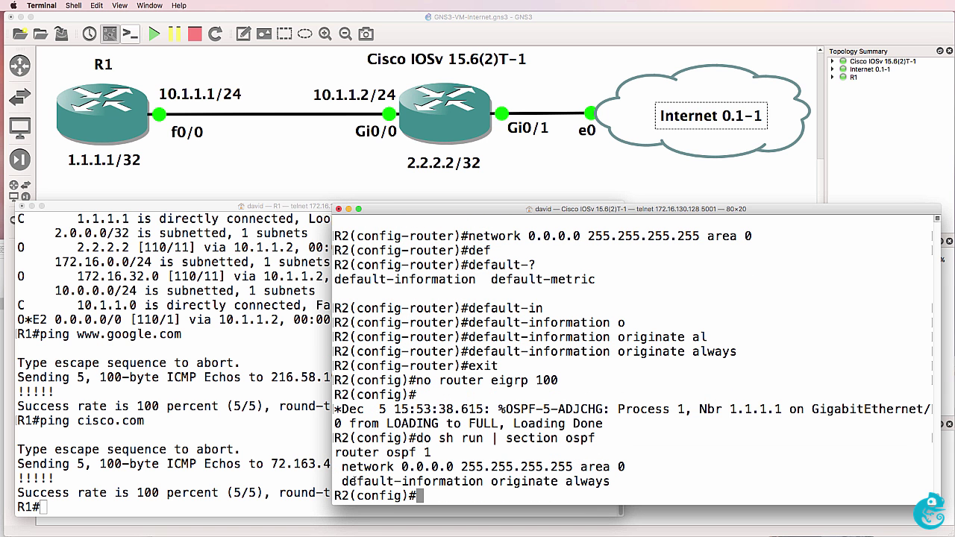
left_click_drag(351, 481, 638, 478)
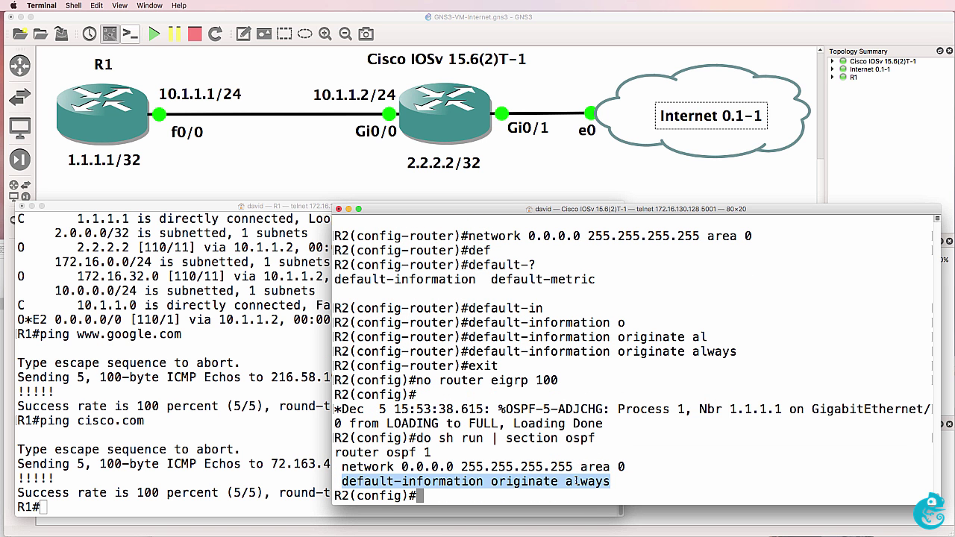
double_click(570, 482)
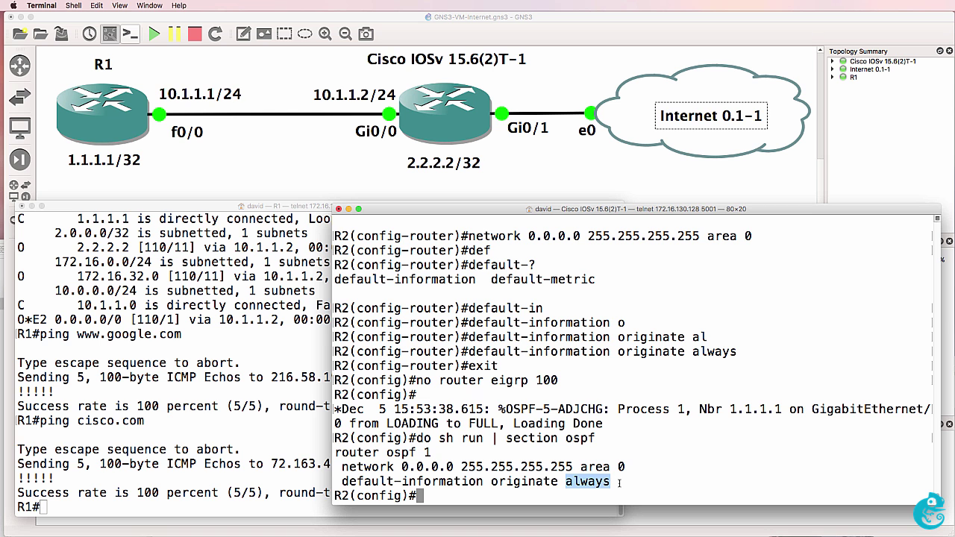